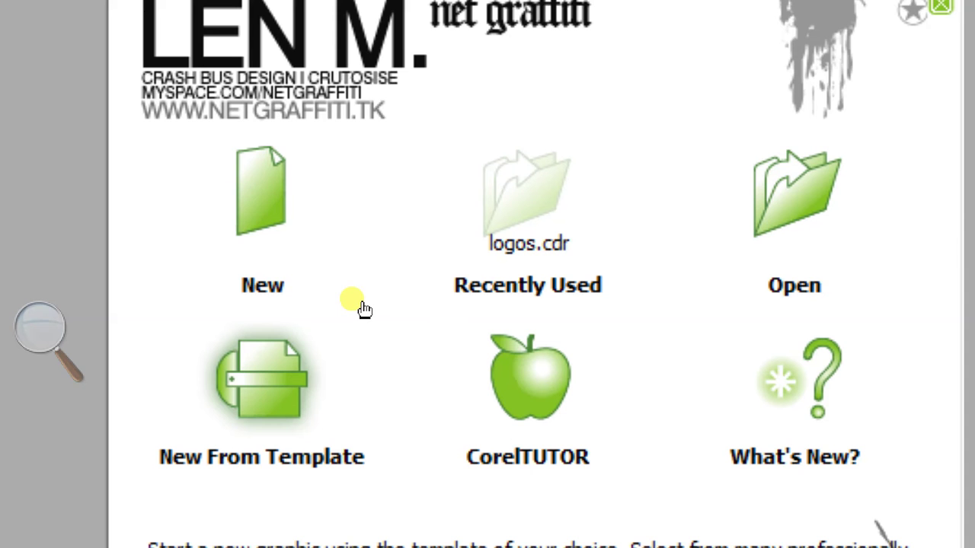
# Start a new document from a template and preview the BusLet and Flyer templates
pyautogui.click(230, 191)
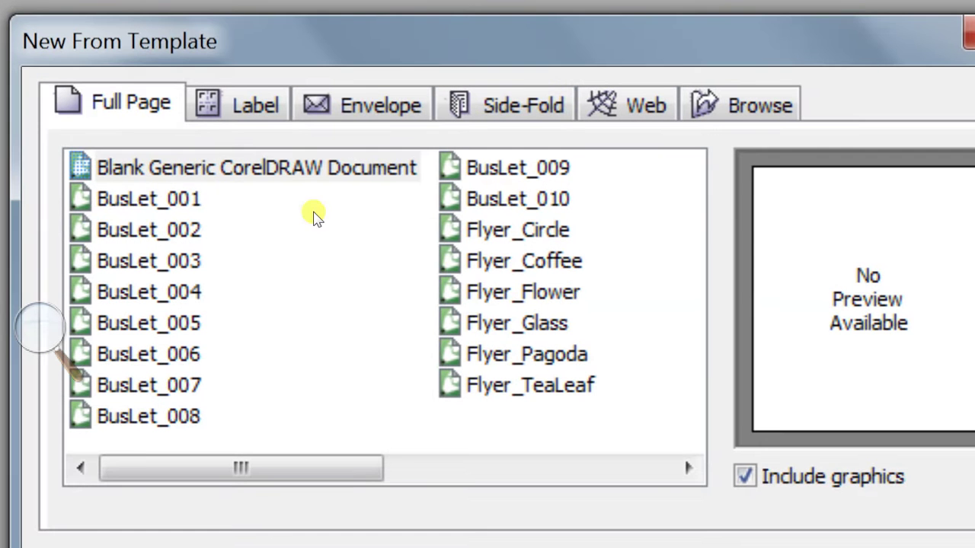
pyautogui.press('Down')
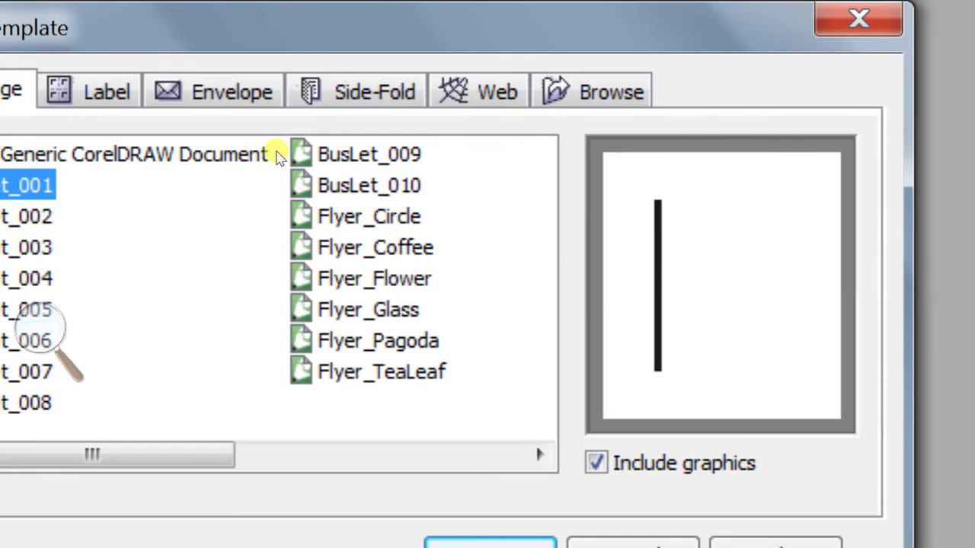
pyautogui.click(431, 223)
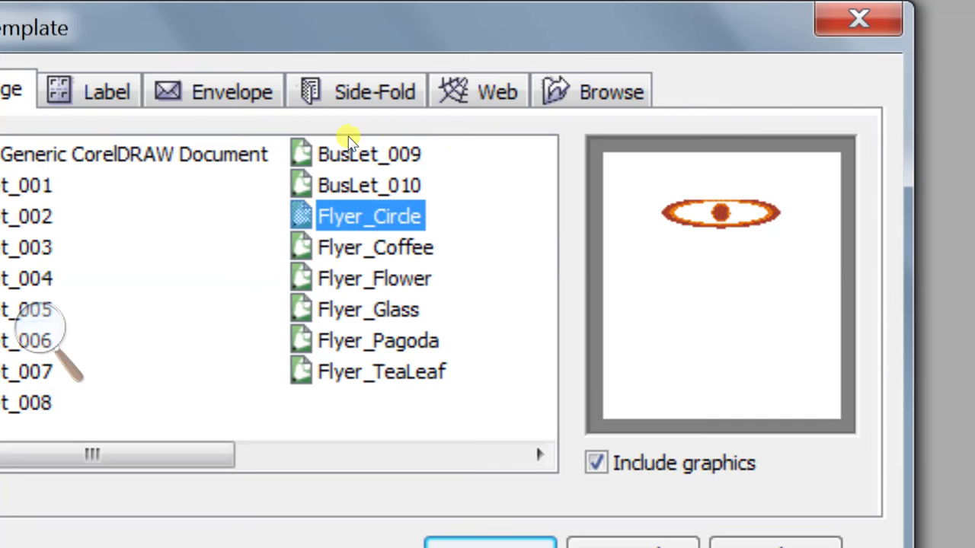
pyautogui.press('Up')
pyautogui.press('Up')
pyautogui.press('Down')
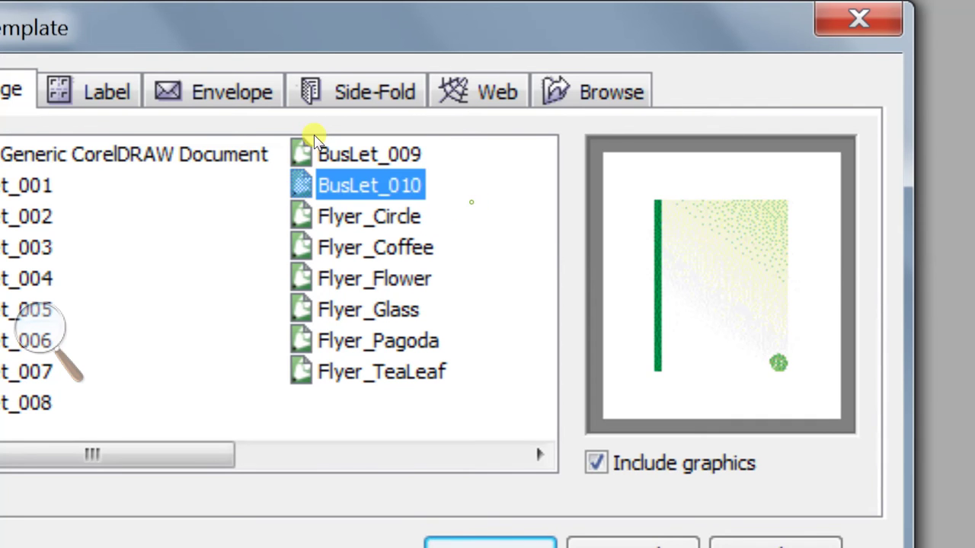
pyautogui.click(472, 219)
pyautogui.click(472, 197)
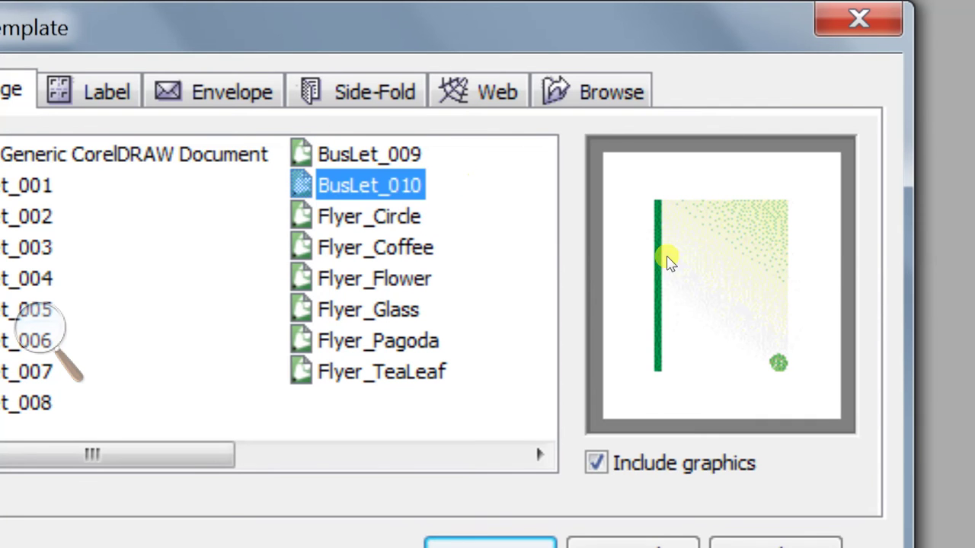
pyautogui.press('Down')
pyautogui.press('Down')
pyautogui.press('Down')
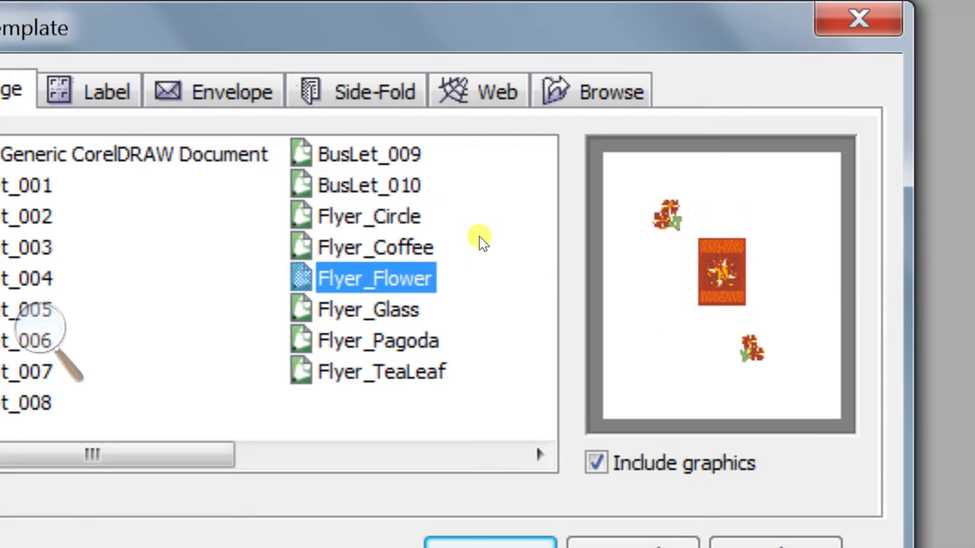
pyautogui.click(480, 236)
# Settle on the BusLet_010 template and open a new document from it
pyautogui.click(480, 267)
pyautogui.press('Down')
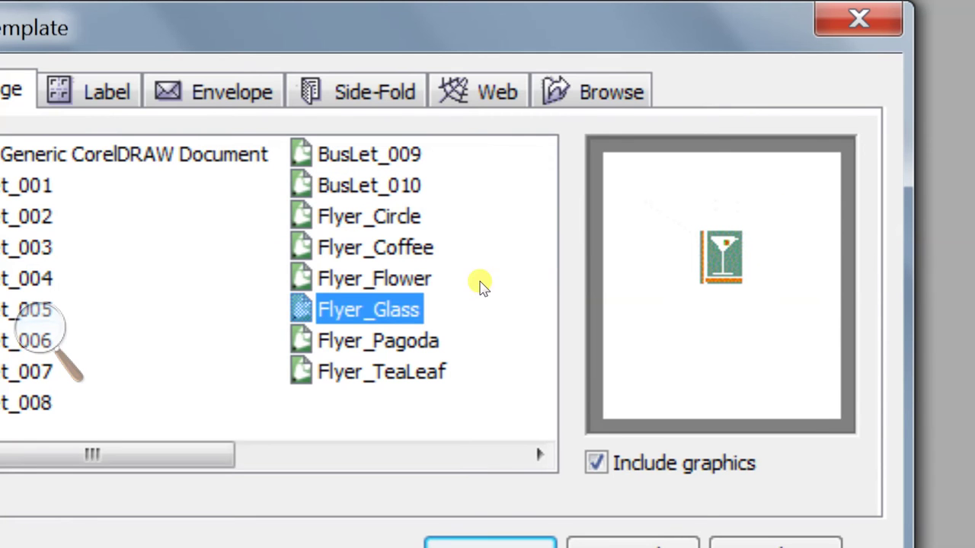
pyautogui.press('Down')
pyautogui.press('Down')
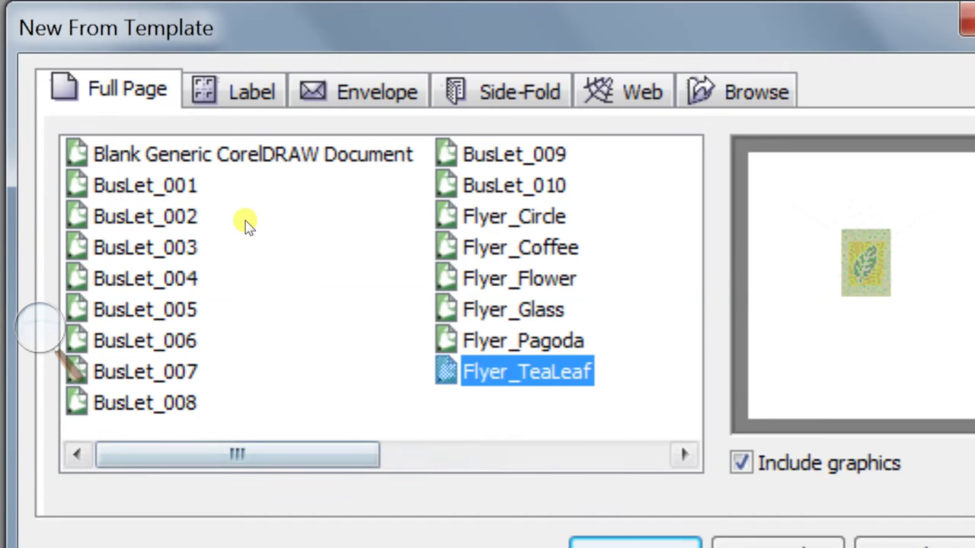
pyautogui.scroll(-2, 366, 335)
pyautogui.press('Up')
pyautogui.press('Up')
pyautogui.press('Up')
pyautogui.press('Up')
pyautogui.press('Up')
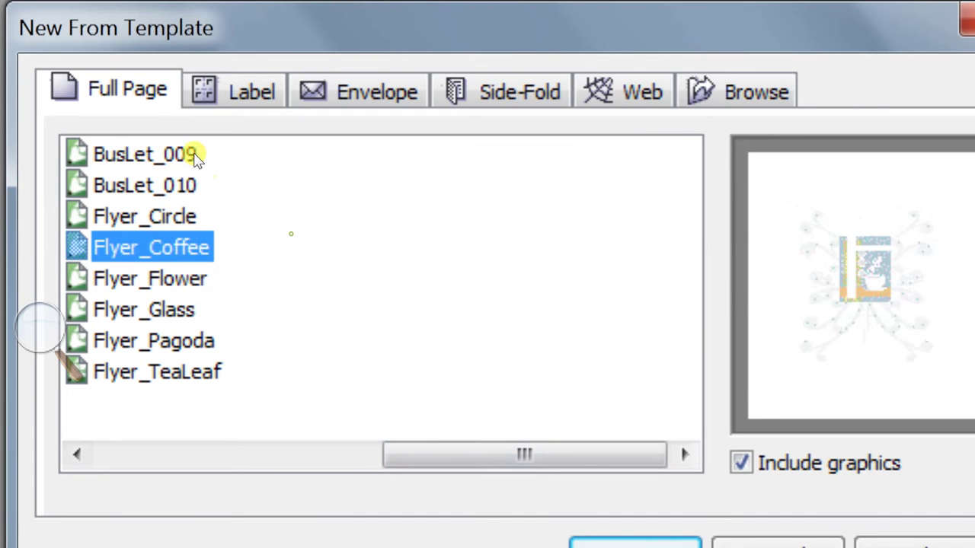
pyautogui.press('Up')
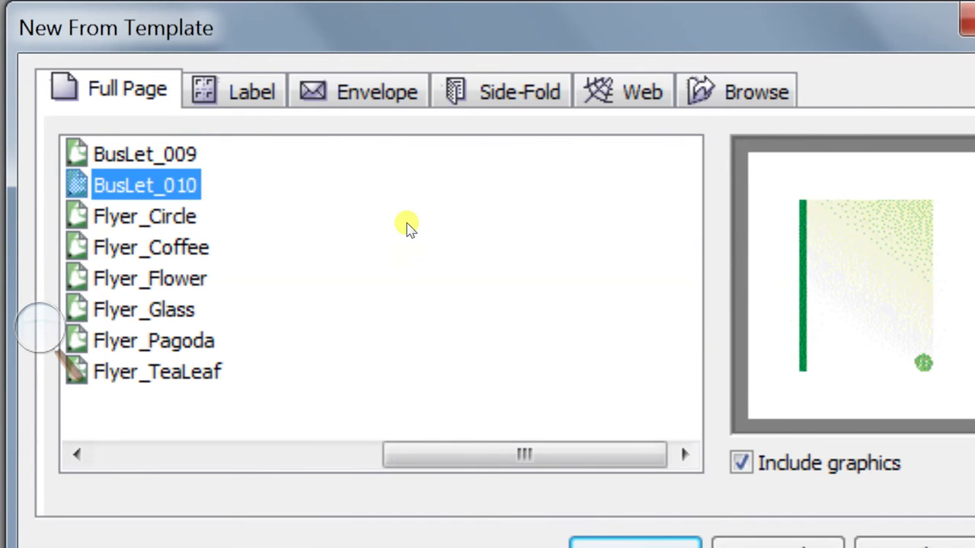
pyautogui.press('Tab')
pyautogui.press('Return')
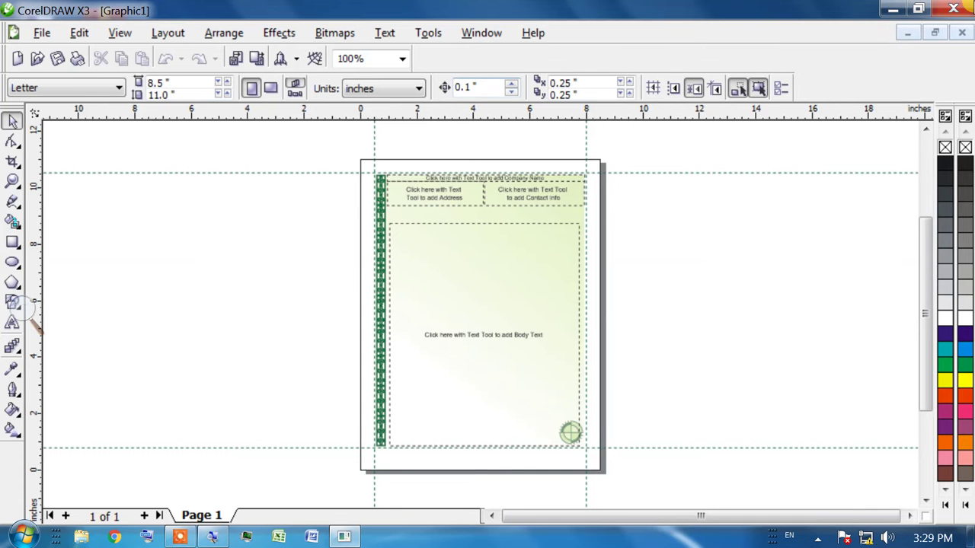
# Close CorelDRAW without saving, relaunch it by searching 'core', and start a blank document
pyautogui.click(954, 11)
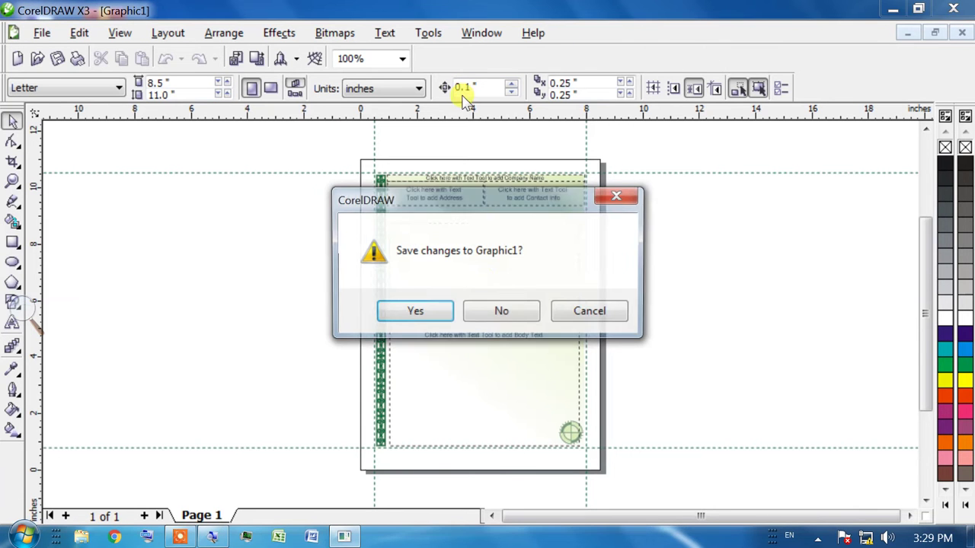
pyautogui.press('n')
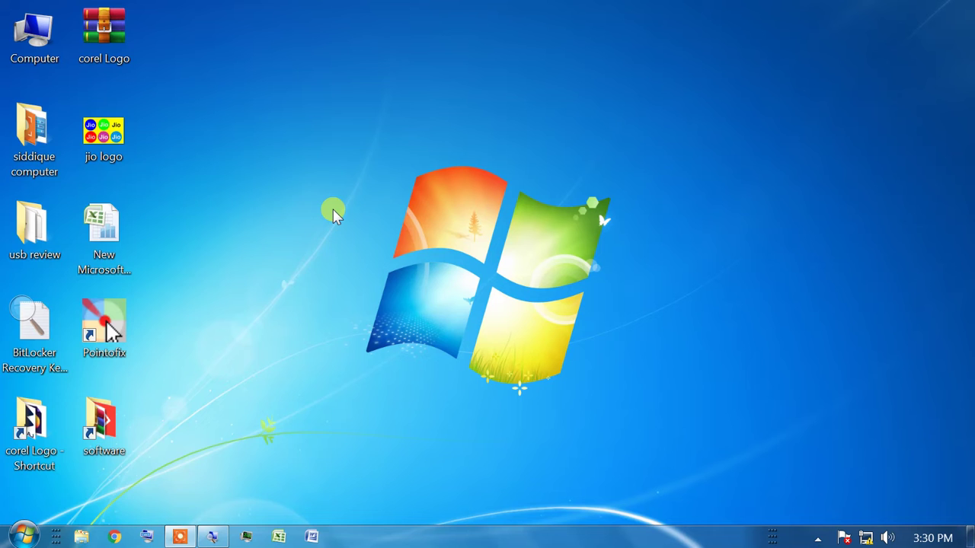
pyautogui.press('super')
pyautogui.write('core')
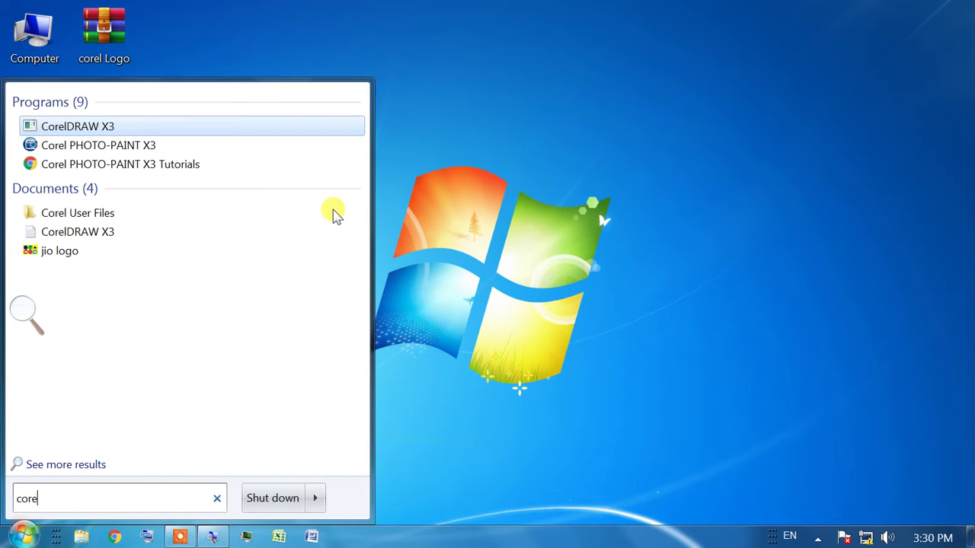
pyautogui.click(164, 137)
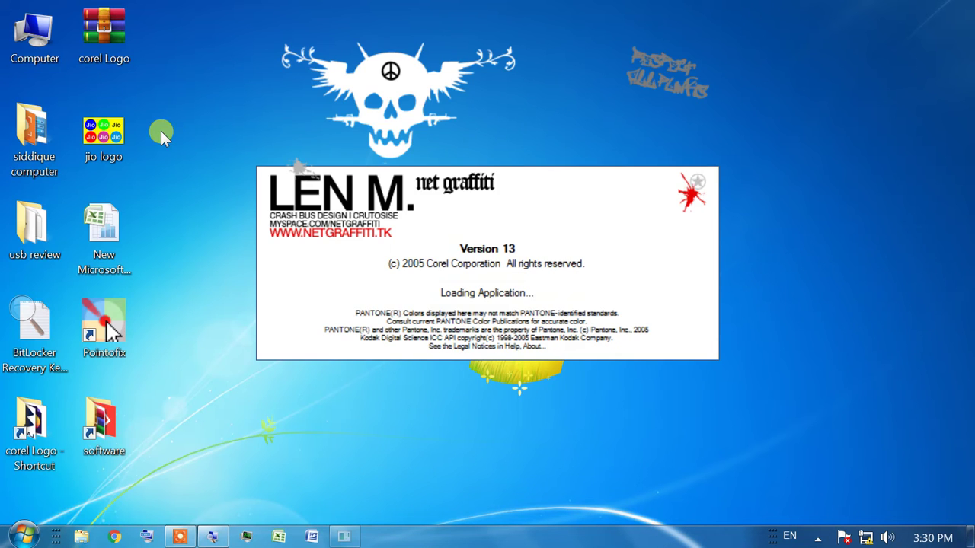
pyautogui.press('Return')
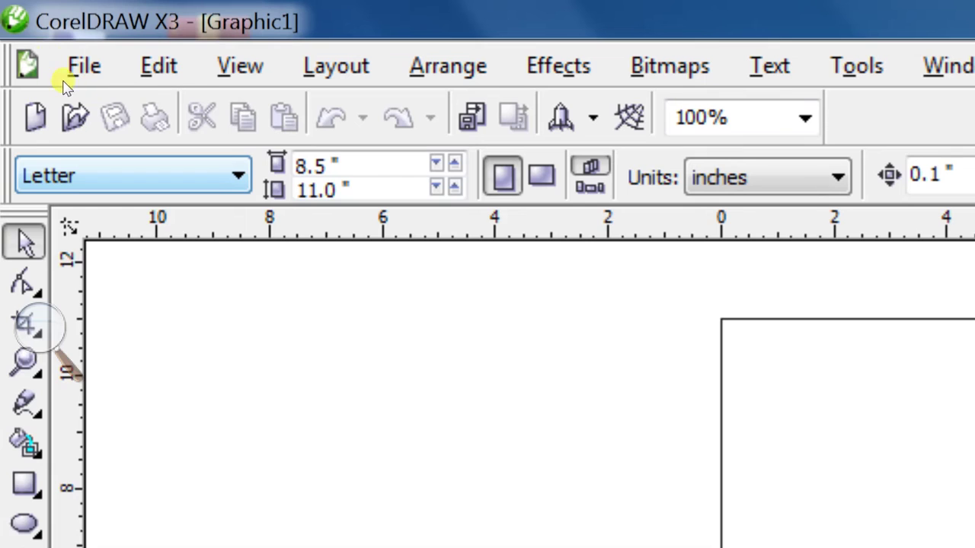
# Set the page to A4, then try the A5 and B4 (JIS) paper sizes
pyautogui.click(72, 175)
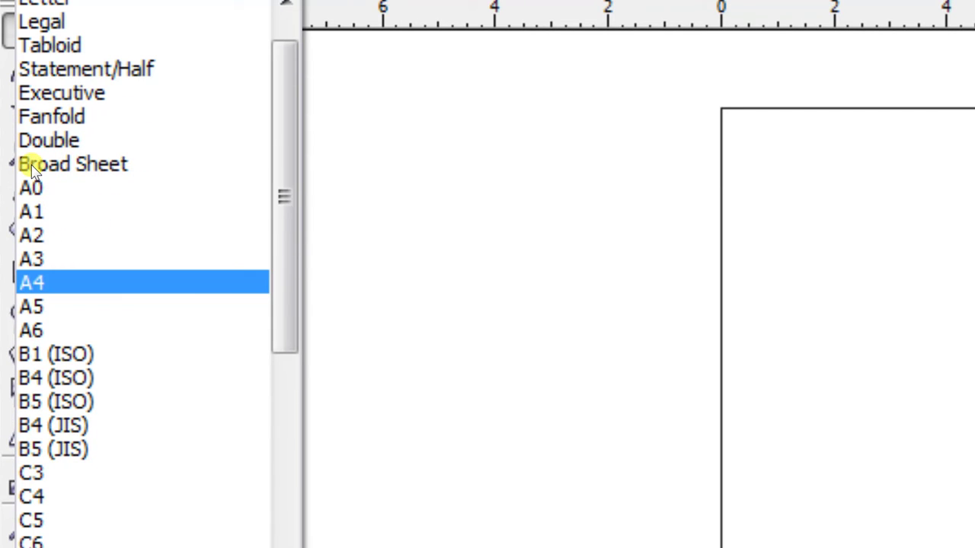
pyautogui.press('Return')
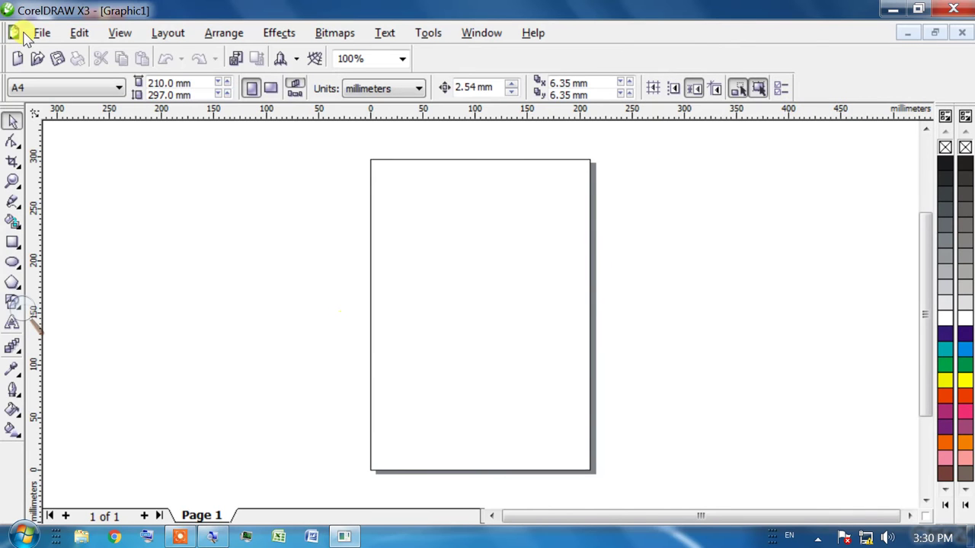
pyautogui.click(55, 90)
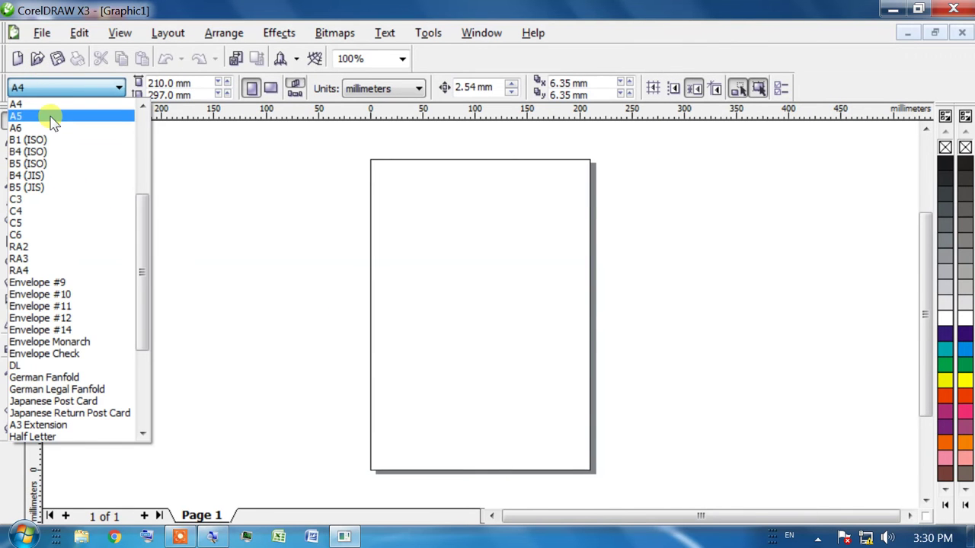
pyautogui.click(28, 114)
pyautogui.click(38, 87)
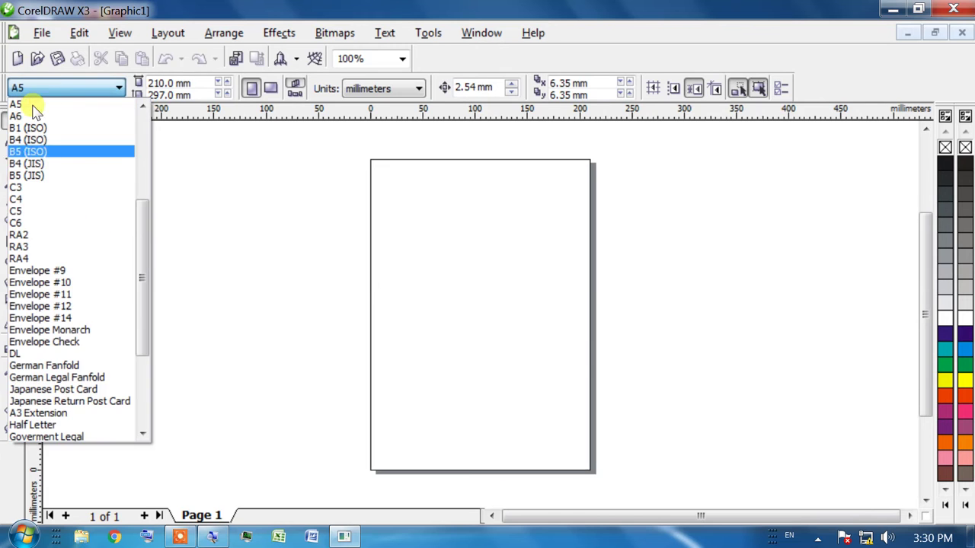
pyautogui.click(33, 107)
# Try Statement/Half, then return the page to A4 (210 × 297 mm)
pyautogui.click(48, 90)
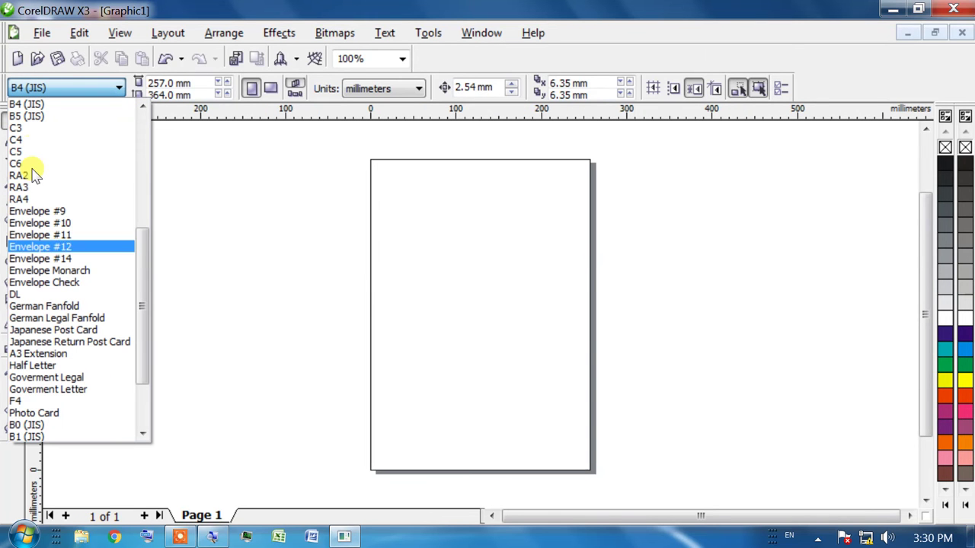
pyautogui.scroll(-1, 61, 145)
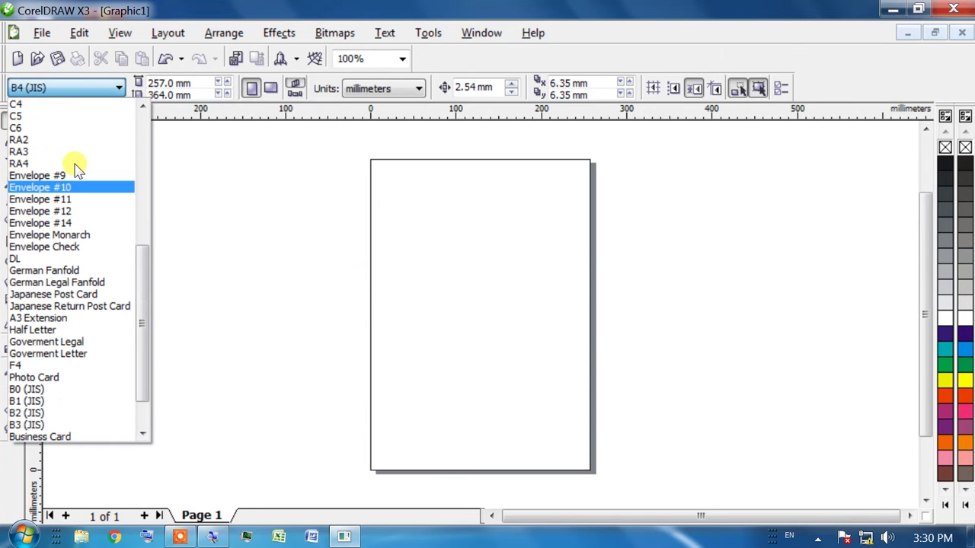
pyautogui.scroll(8, 91, 175)
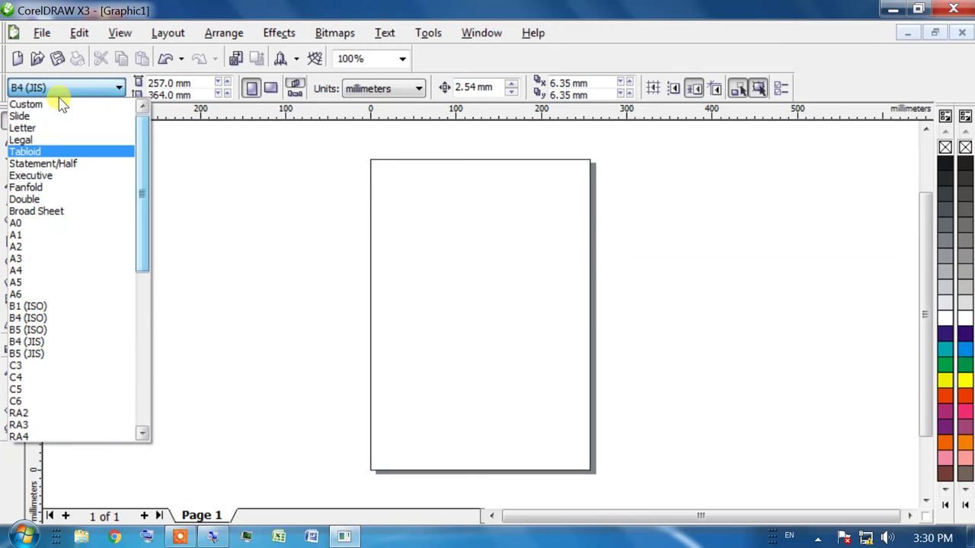
pyautogui.click(43, 163)
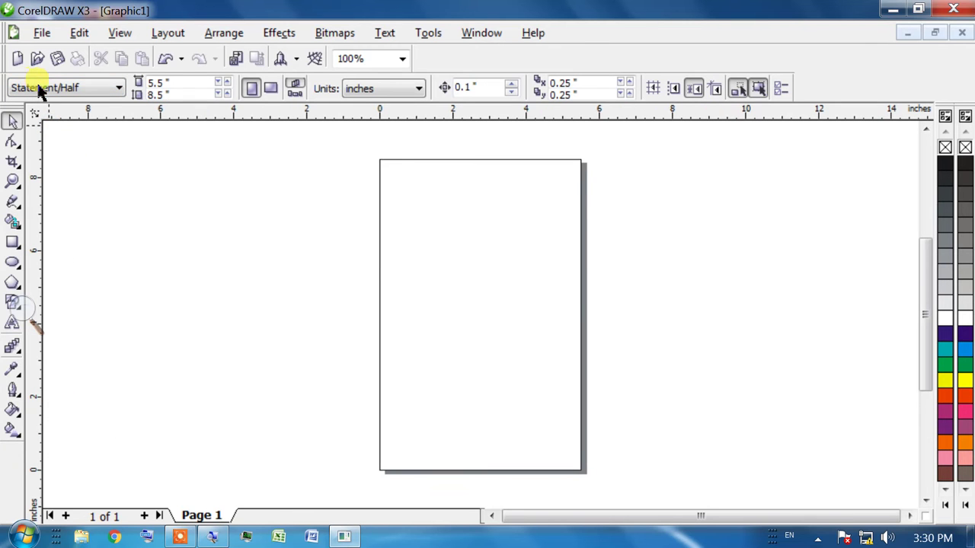
pyautogui.click(48, 87)
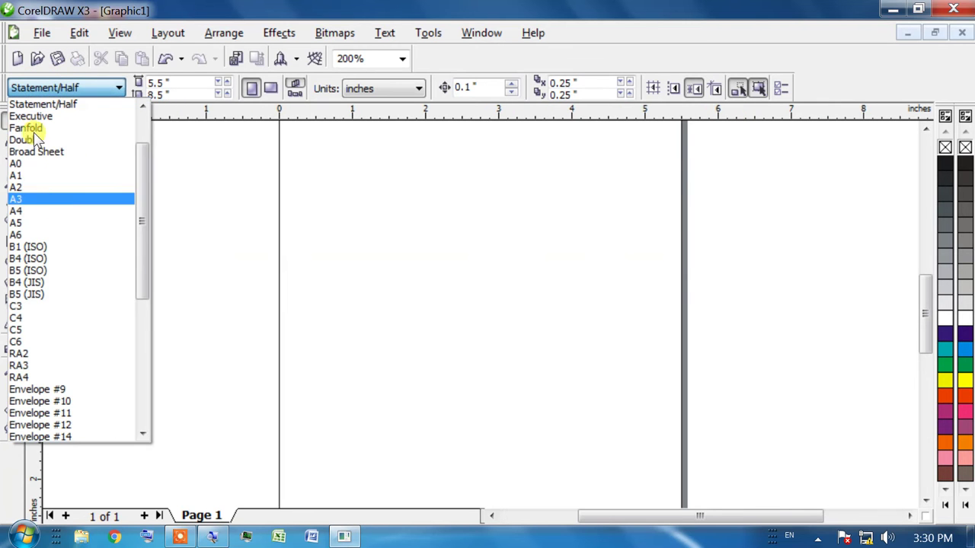
pyautogui.click(52, 212)
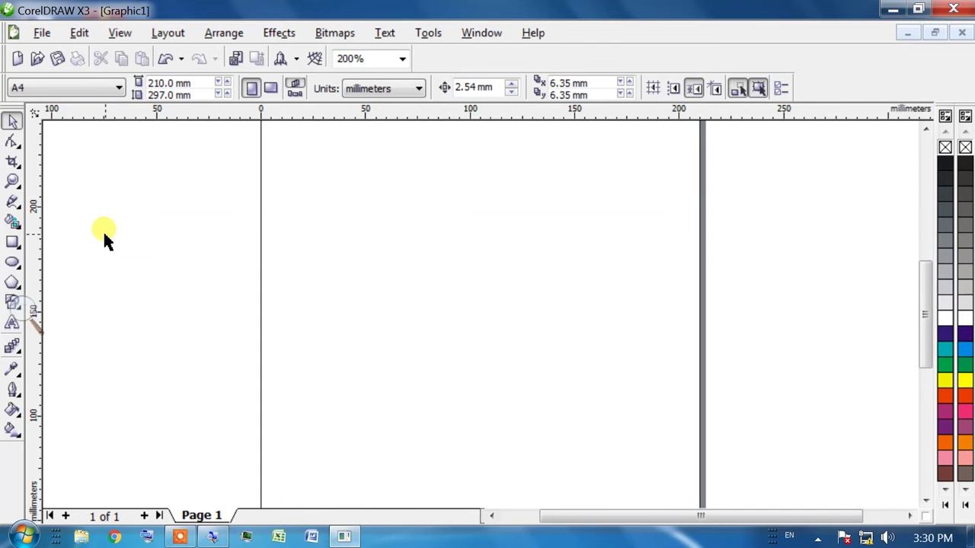
pyautogui.scroll(1, 105, 240)
pyautogui.scroll(-1, 317, 205)
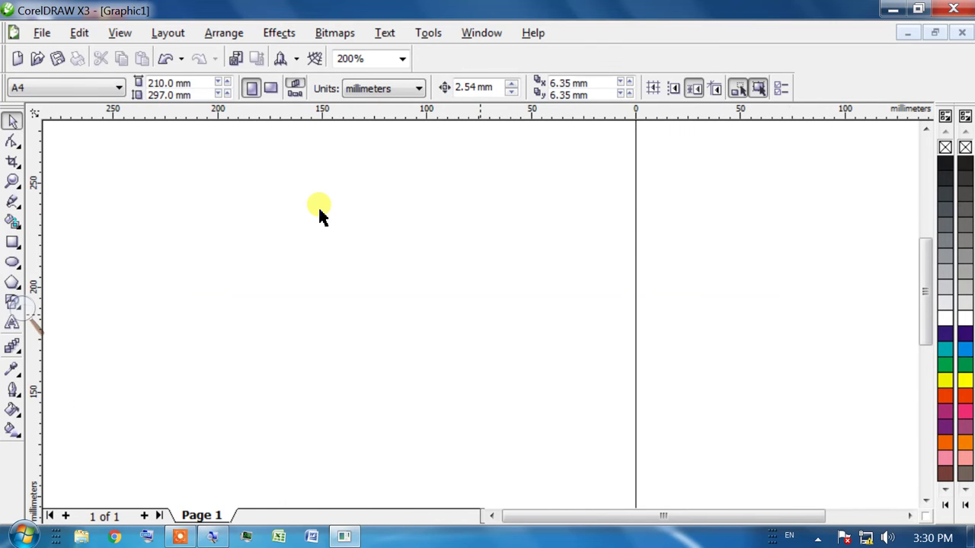
pyautogui.scroll(-1, 318, 205)
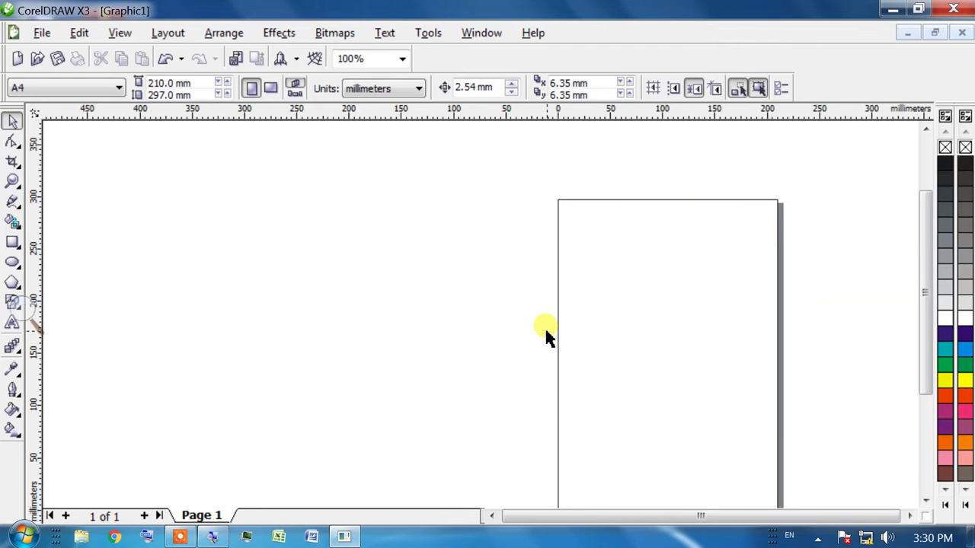
pyautogui.press('h')
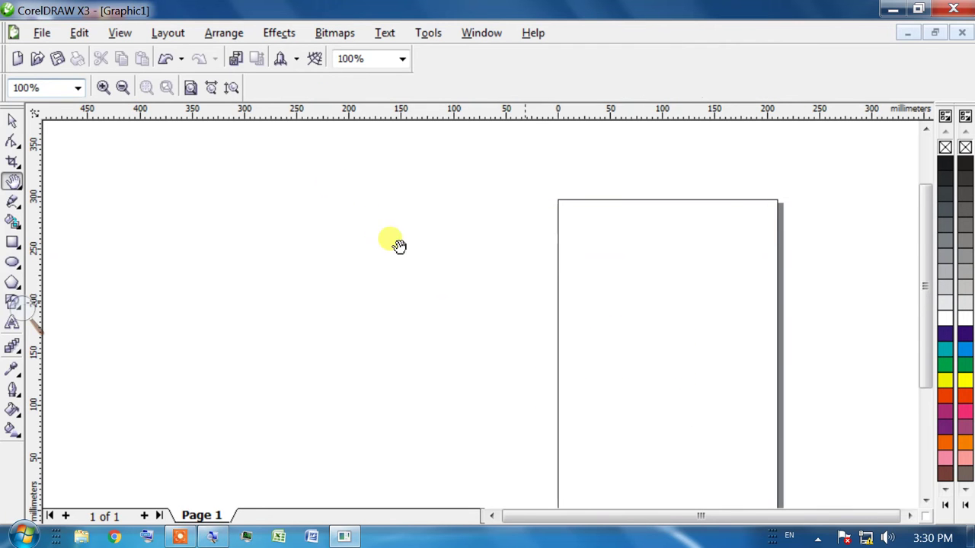
pyautogui.moveTo(333, 183); pyautogui.dragTo(411, 252)
pyautogui.moveTo(703, 420); pyautogui.dragTo(401, 293)
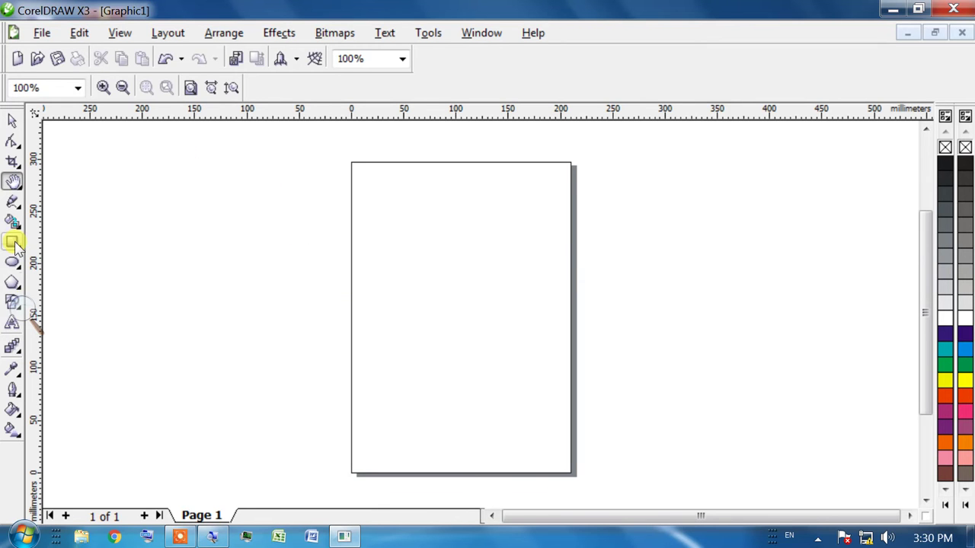
pyautogui.click(11, 323)
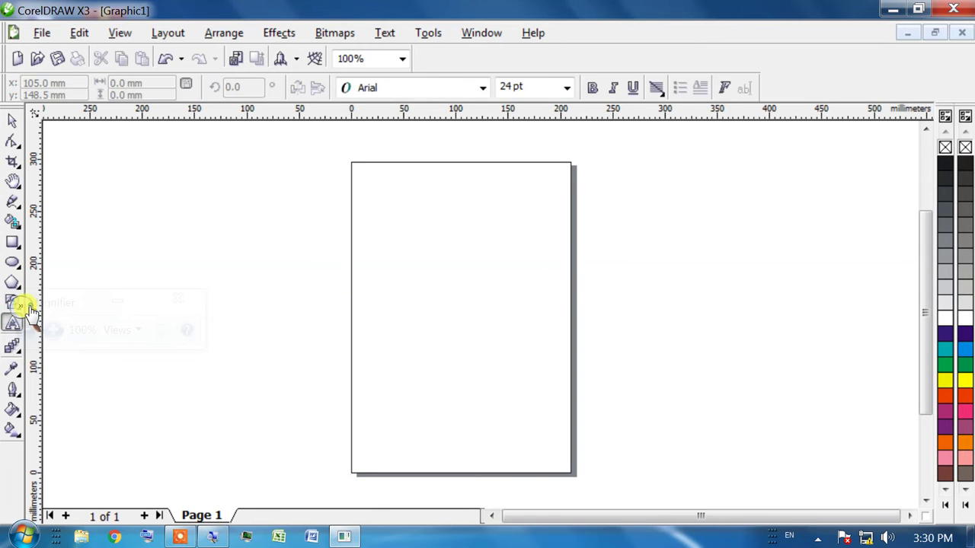
pyautogui.click(116, 303)
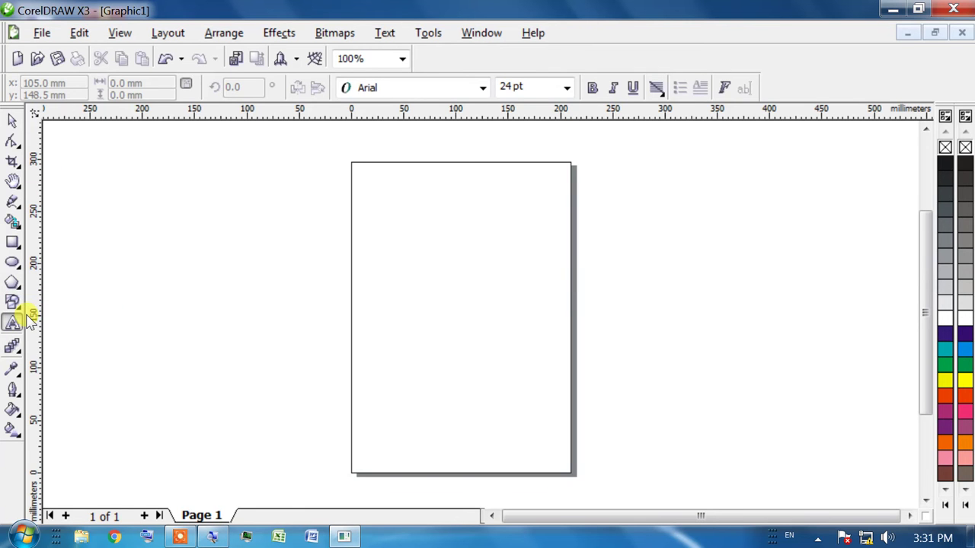
pyautogui.click(13, 323)
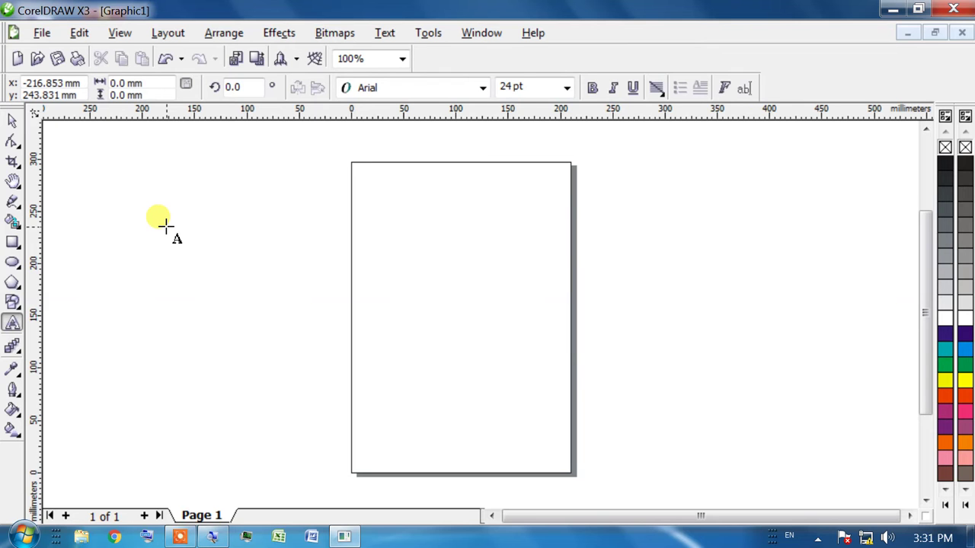
pyautogui.click(128, 215)
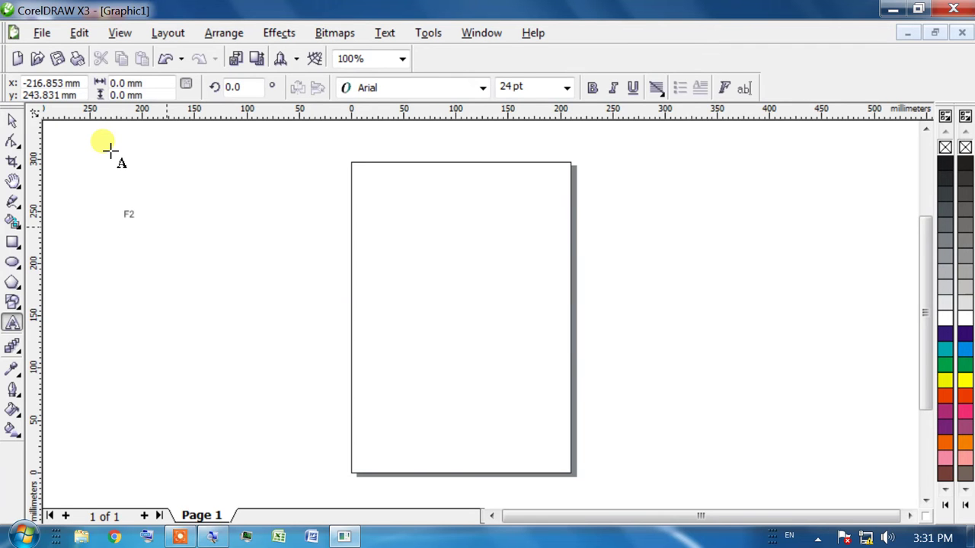
pyautogui.hotkey('ctrl', 'space')
pyautogui.scroll(1, 52, 148)
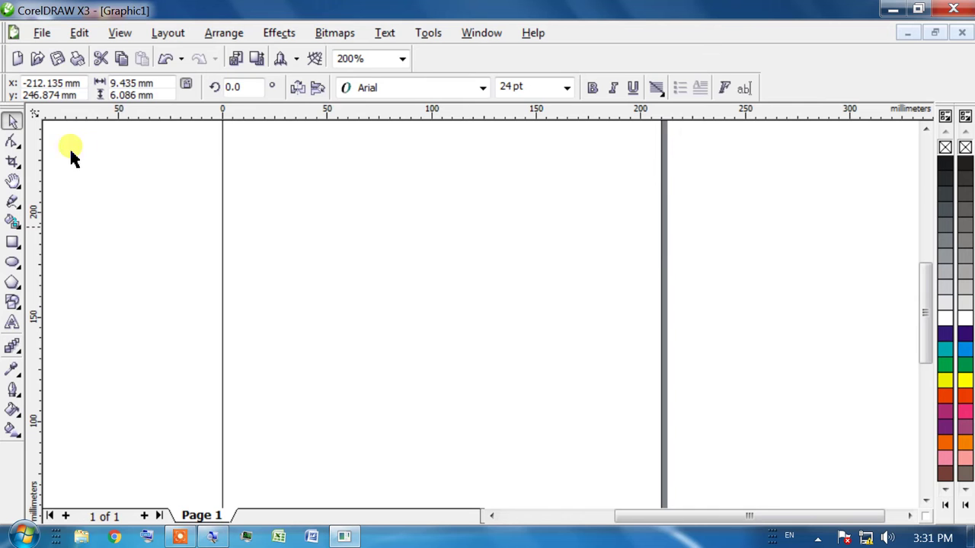
pyautogui.hotkey('shift', 'F2')
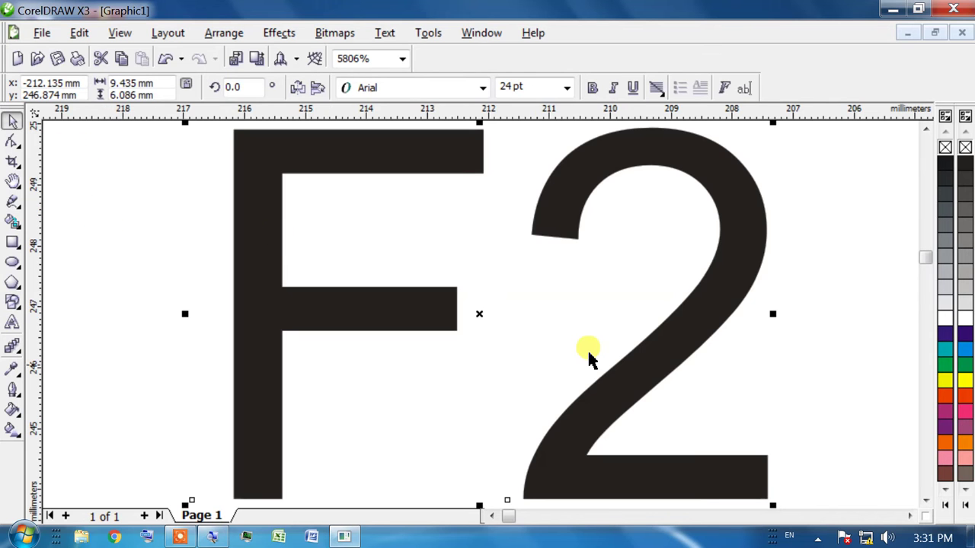
pyautogui.scroll(-3, 317, 214)
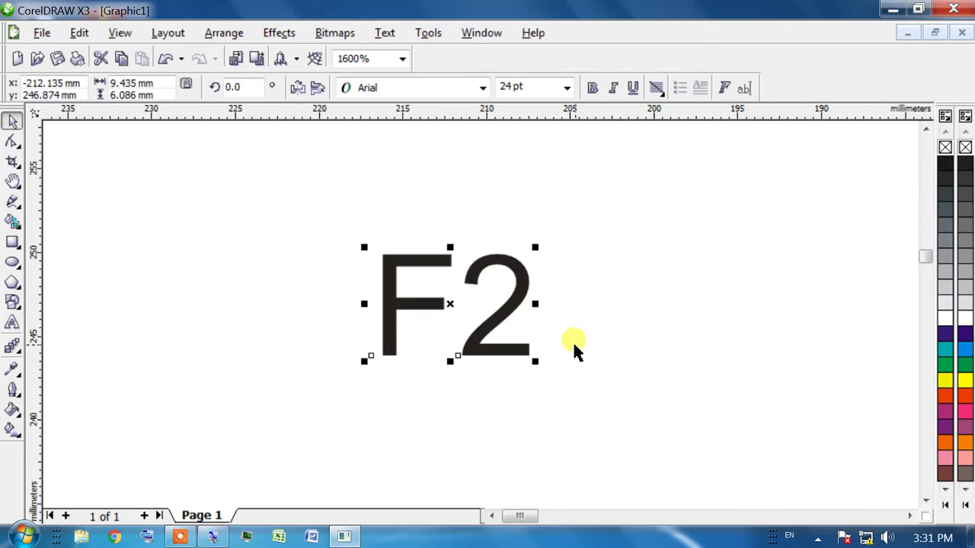
pyautogui.moveTo(535, 365); pyautogui.dragTo(655, 441)
pyautogui.moveTo(699, 531); pyautogui.dragTo(472, 320)
pyautogui.scroll(-3, 320, 209)
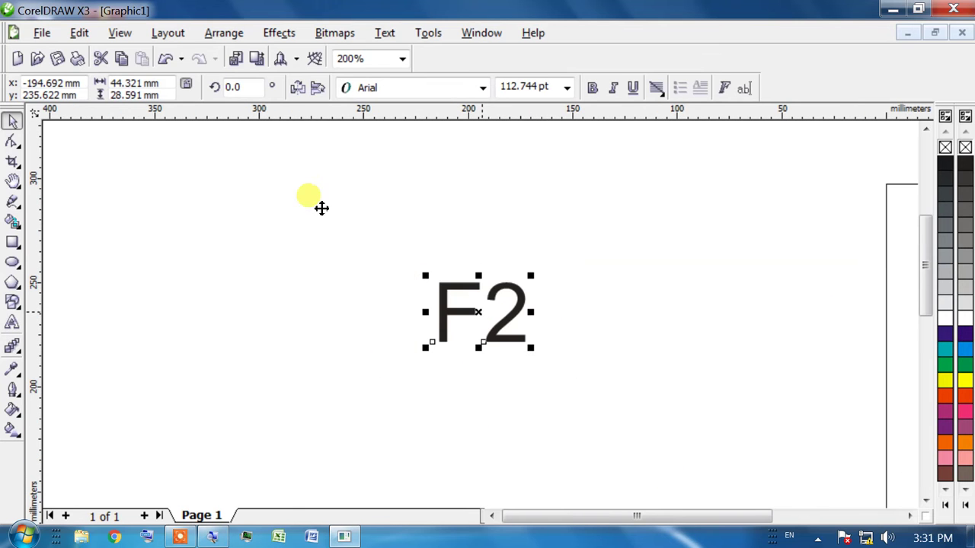
pyautogui.press('h')
pyautogui.moveTo(570, 337); pyautogui.dragTo(242, 265)
pyautogui.moveTo(395, 289); pyautogui.dragTo(351, 294)
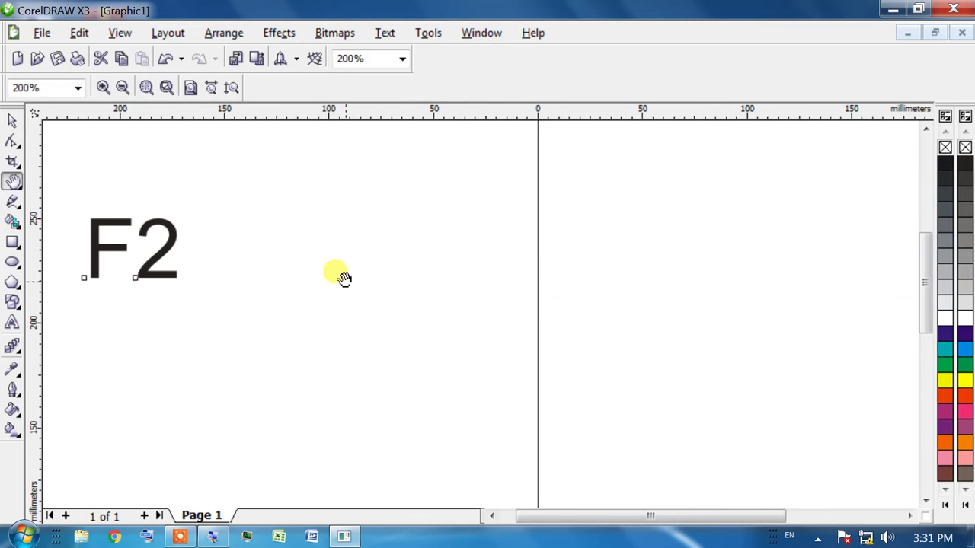
pyautogui.press('F3')
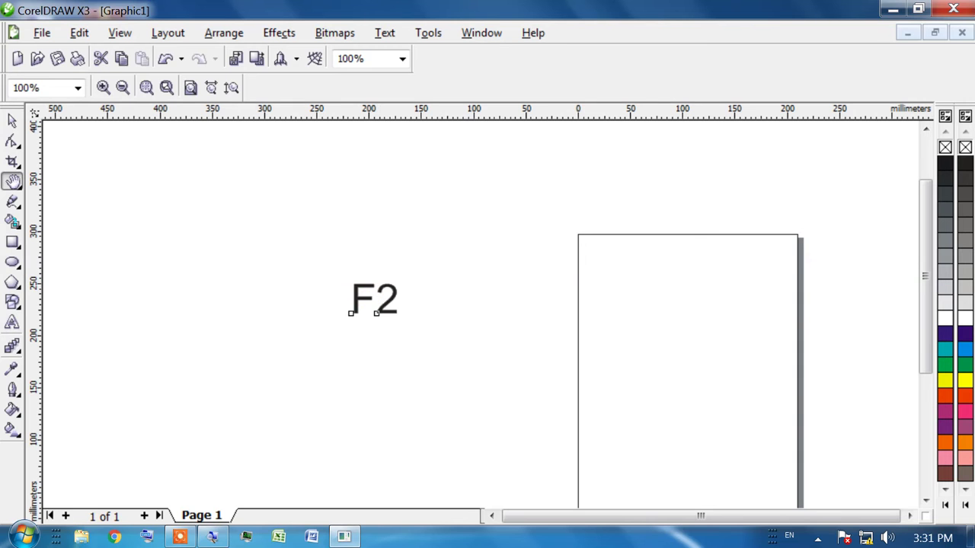
pyautogui.click(12, 122)
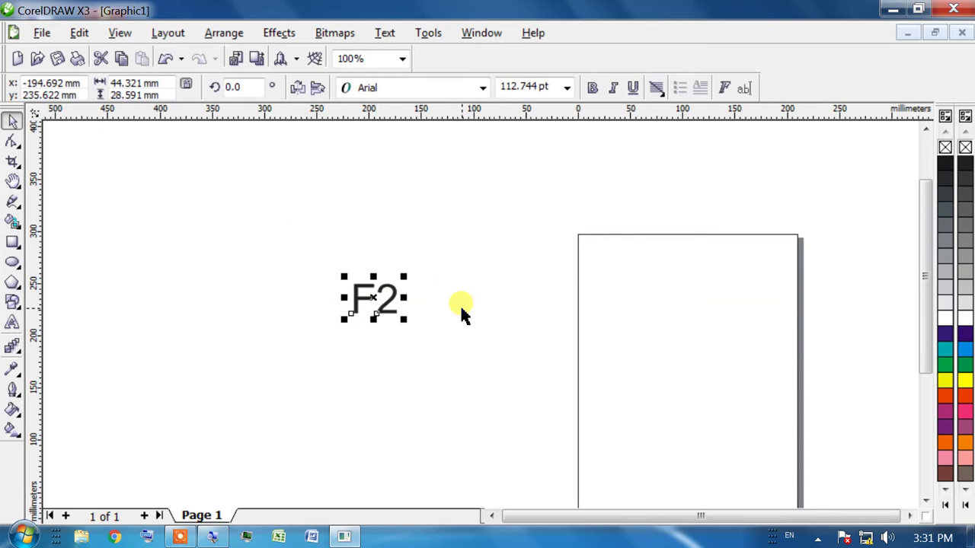
pyautogui.press('F2')
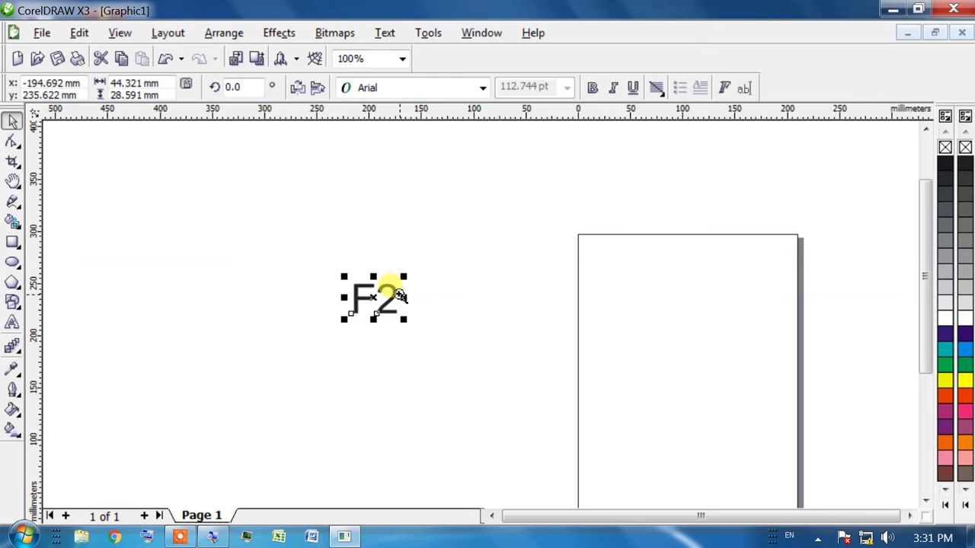
pyautogui.click(382, 289)
pyautogui.press('F2')
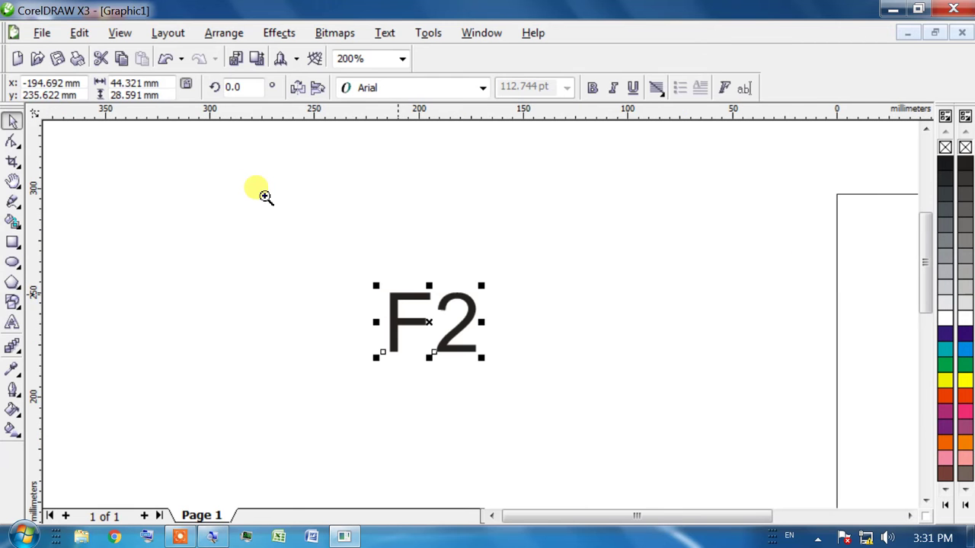
pyautogui.click(266, 197)
pyautogui.press('F2')
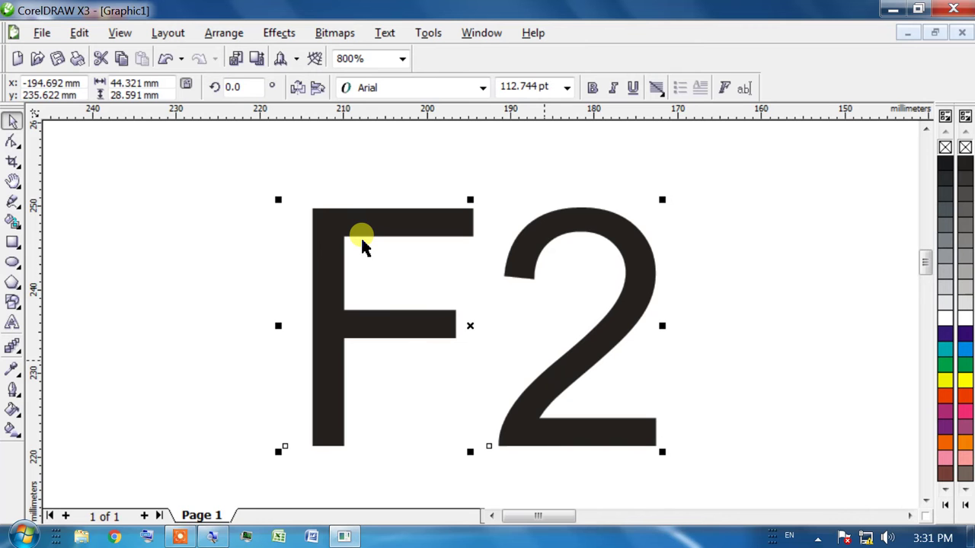
pyautogui.press('F3')
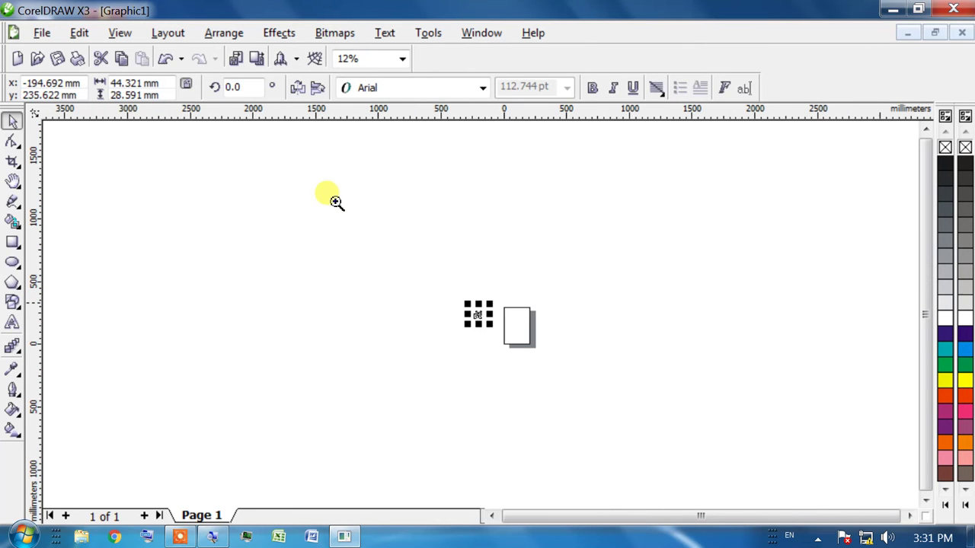
pyautogui.moveTo(458, 298); pyautogui.dragTo(569, 349)
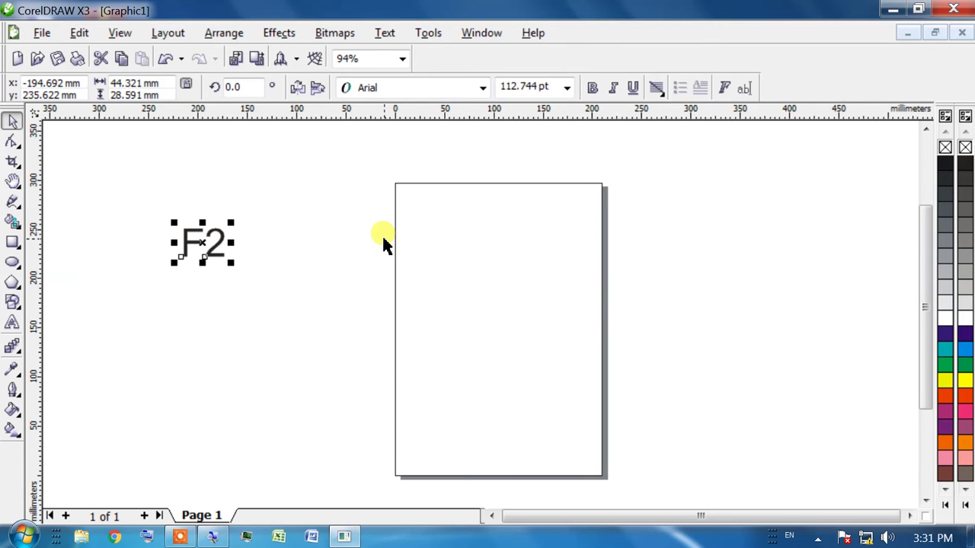
pyautogui.press('F3')
pyautogui.press('F3')
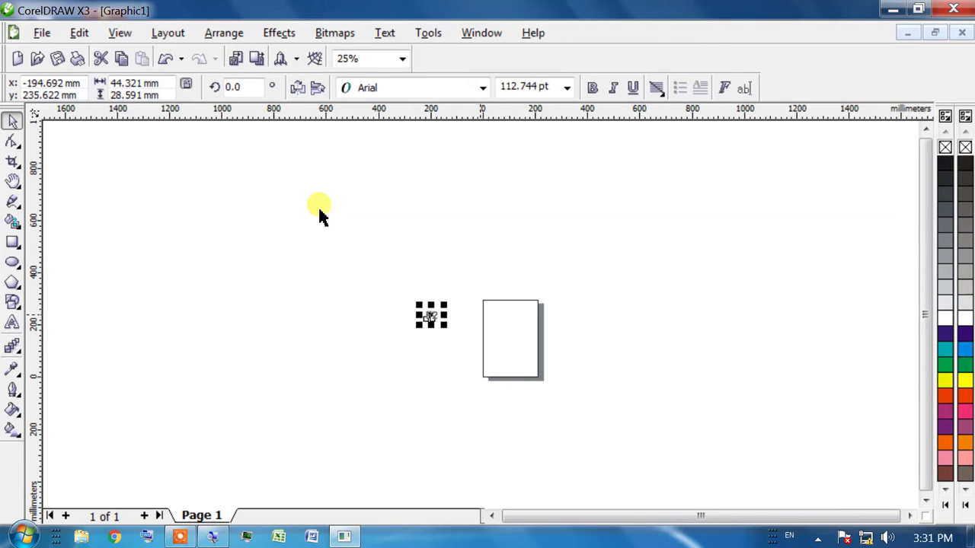
pyautogui.hotkey('shift', 'F2')
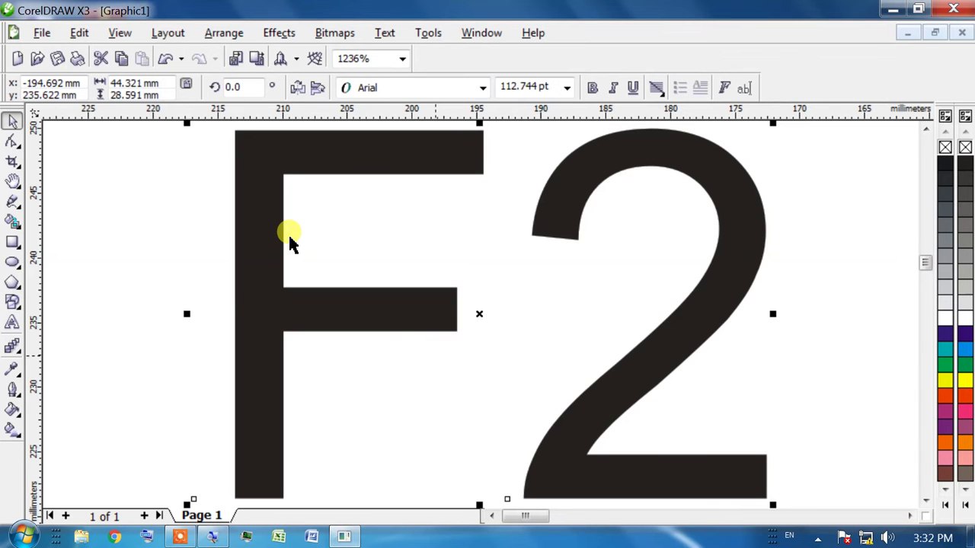
pyautogui.scroll(-5, 320, 211)
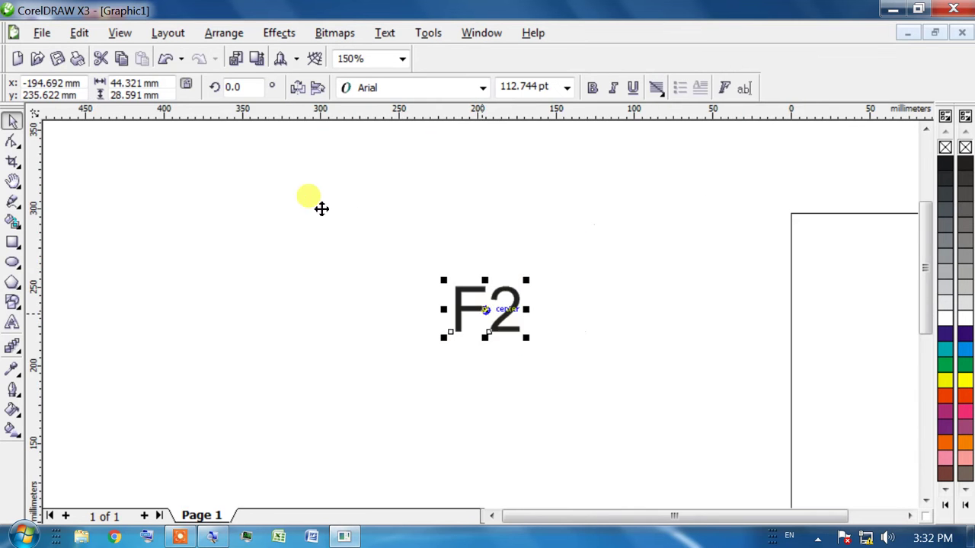
pyautogui.moveTo(323, 208); pyautogui.dragTo(266, 193)
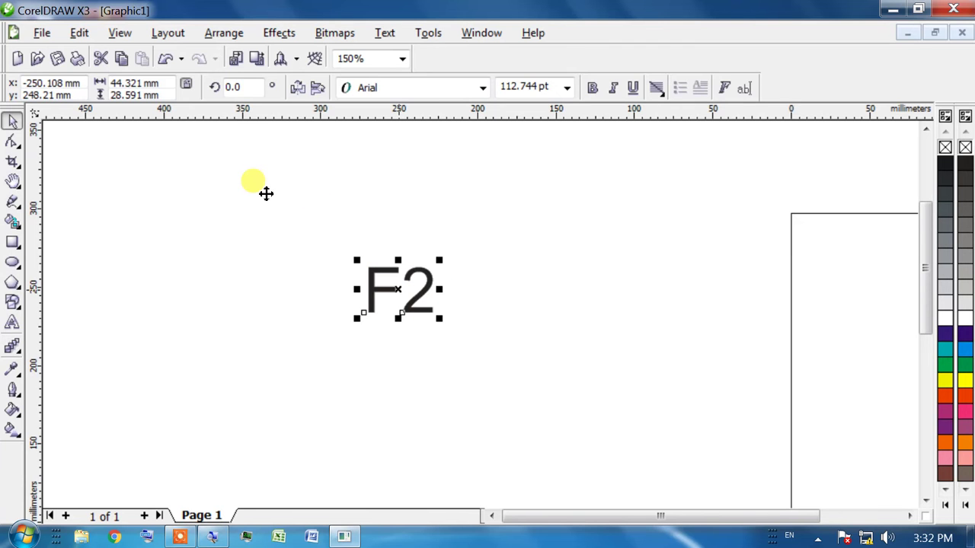
pyautogui.press('h')
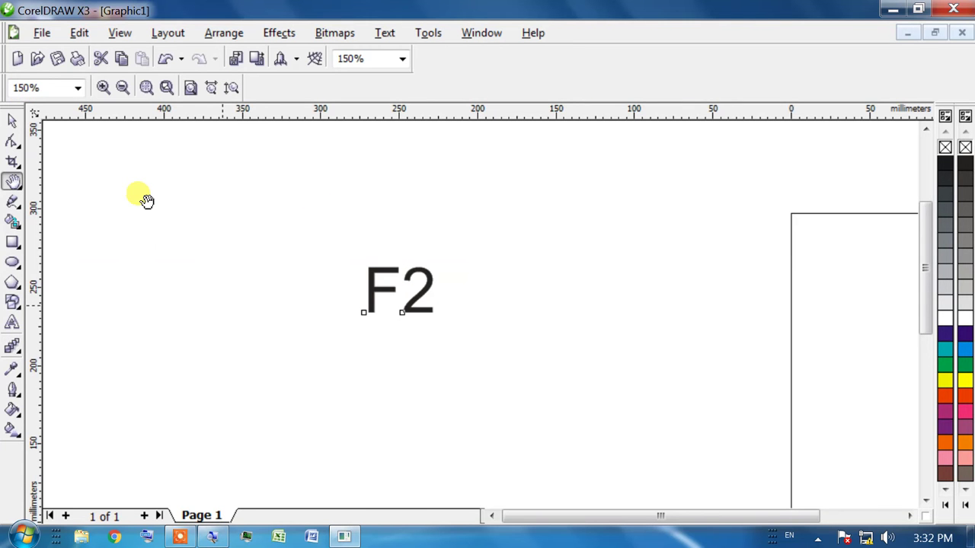
pyautogui.moveTo(690, 350); pyautogui.dragTo(359, 294)
pyautogui.moveTo(545, 288); pyautogui.dragTo(413, 323)
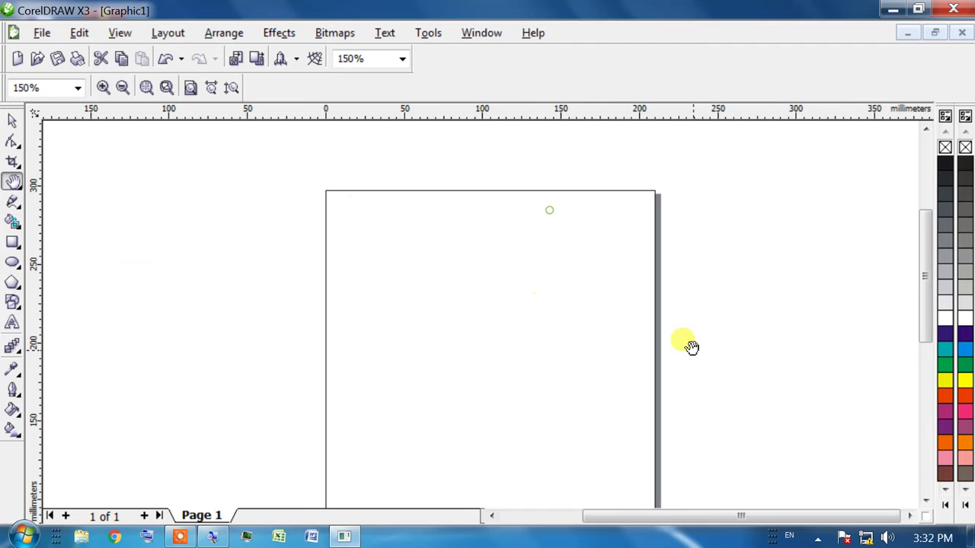
pyautogui.moveTo(455, 250); pyautogui.dragTo(507, 207)
pyautogui.moveTo(144, 315); pyautogui.dragTo(421, 348)
pyautogui.moveTo(96, 134); pyautogui.dragTo(327, 263)
pyautogui.moveTo(502, 404); pyautogui.dragTo(193, 122)
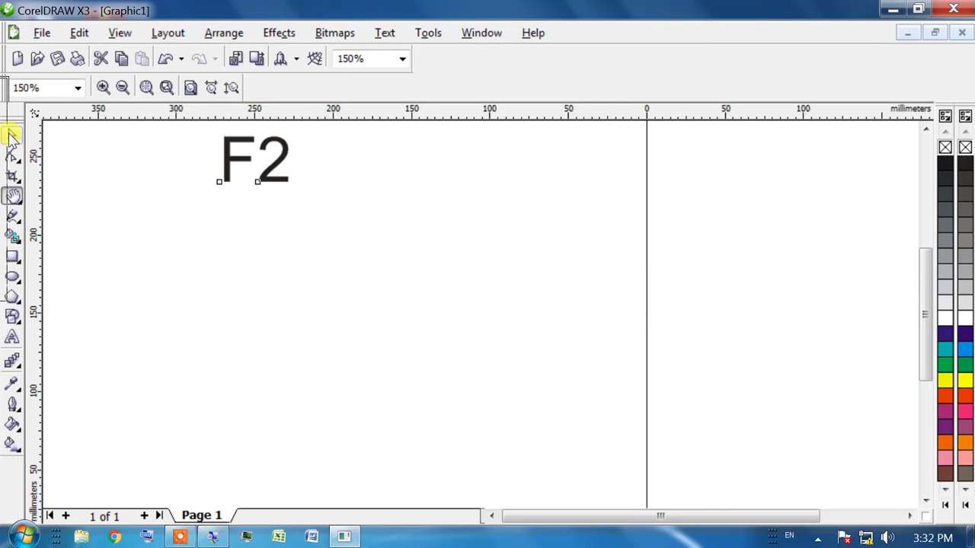
pyautogui.click(11, 134)
pyautogui.scroll(2, 198, 119)
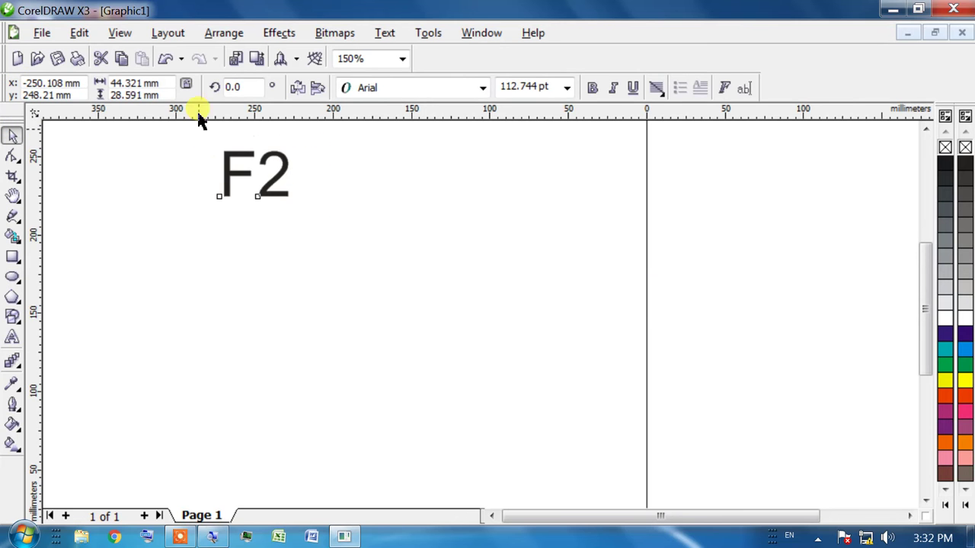
pyautogui.press('Delete')
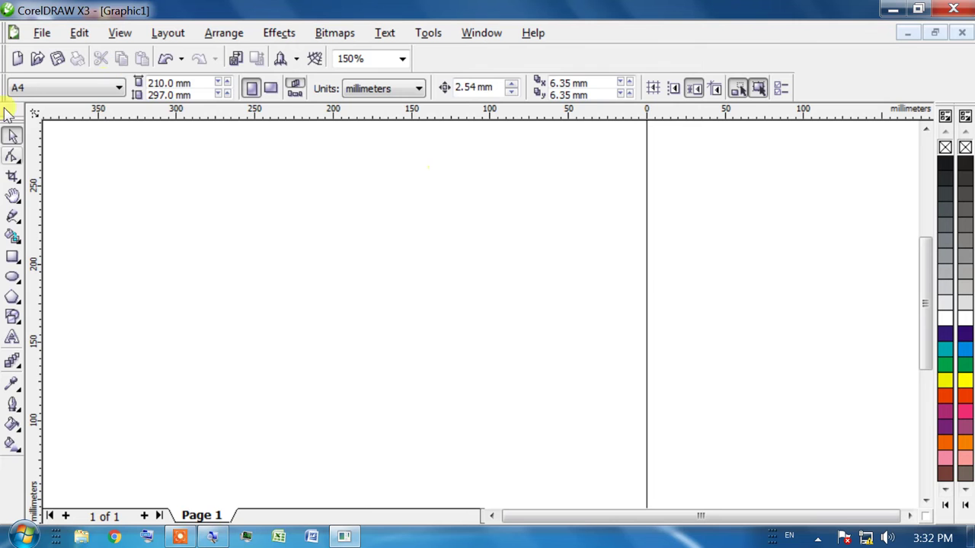
# Zoom out to the whole page and draw a rectangle over it with F6
pyautogui.moveTo(341, 133); pyautogui.dragTo(464, 363)
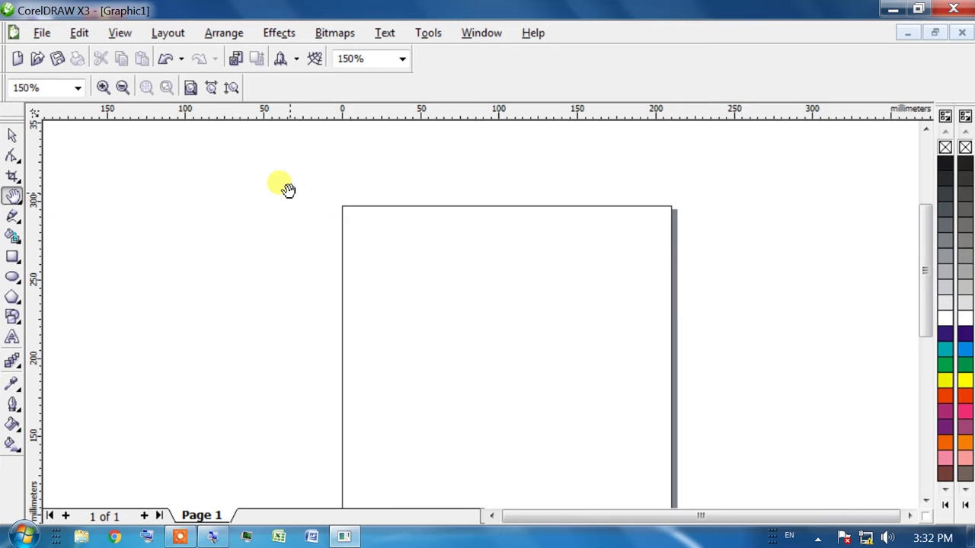
pyautogui.rightClick(350, 232)
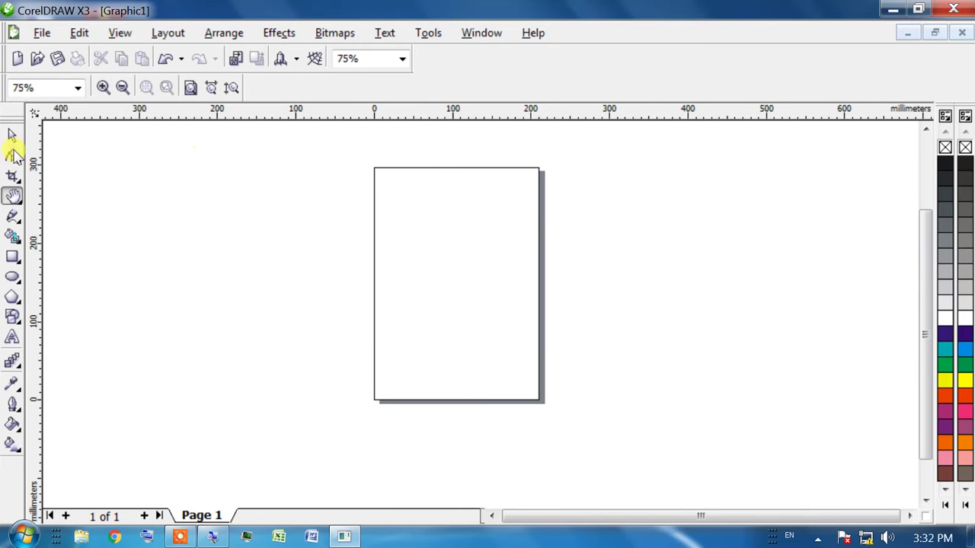
pyautogui.press('F6')
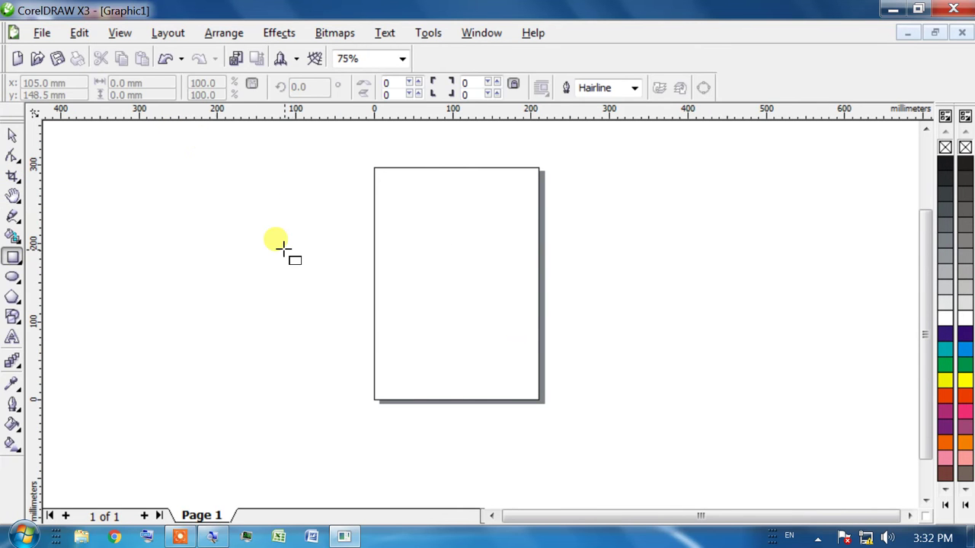
pyautogui.moveTo(385, 178); pyautogui.dragTo(528, 389)
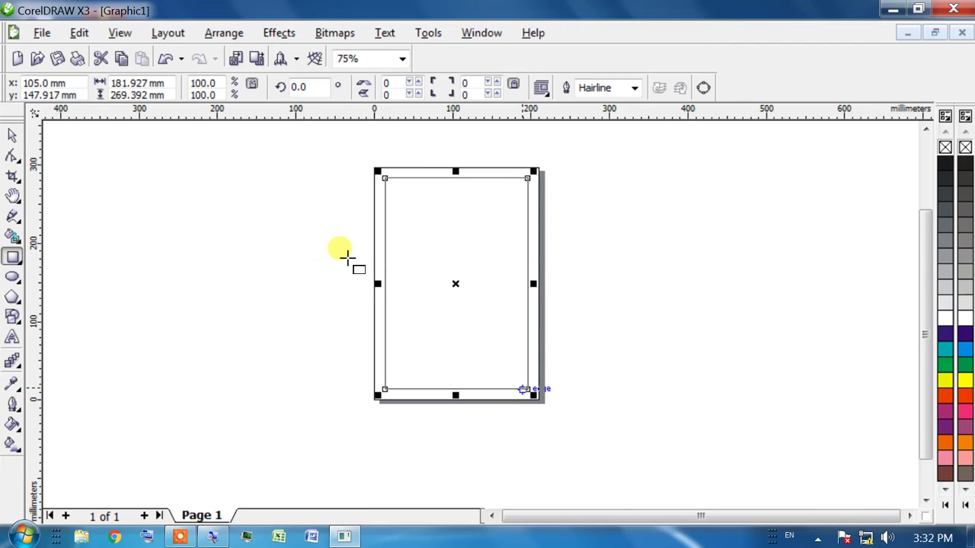
pyautogui.hotkey('shift', 'F2')
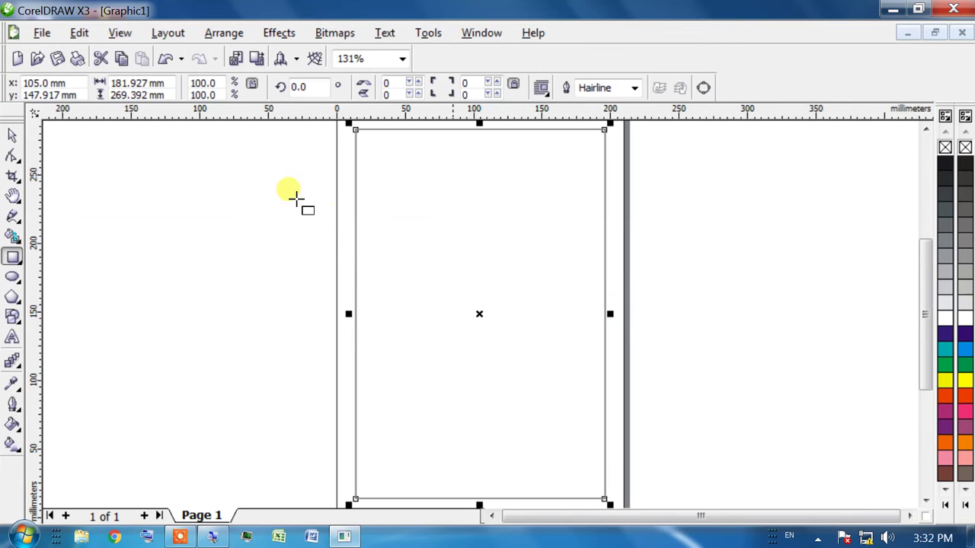
pyautogui.click(478, 310)
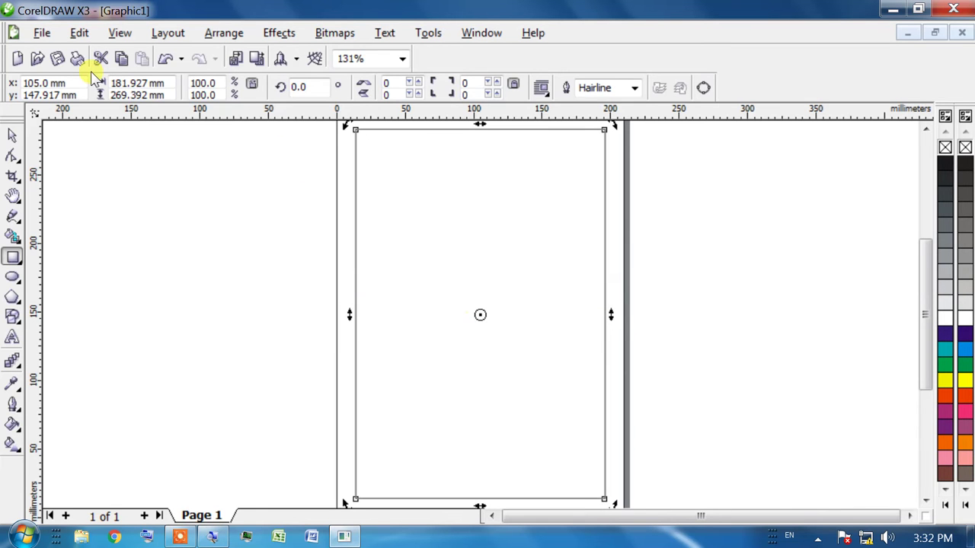
# Resize the rectangle to about 191 × 279.5 mm and nudge it up onto the page
pyautogui.press('space')
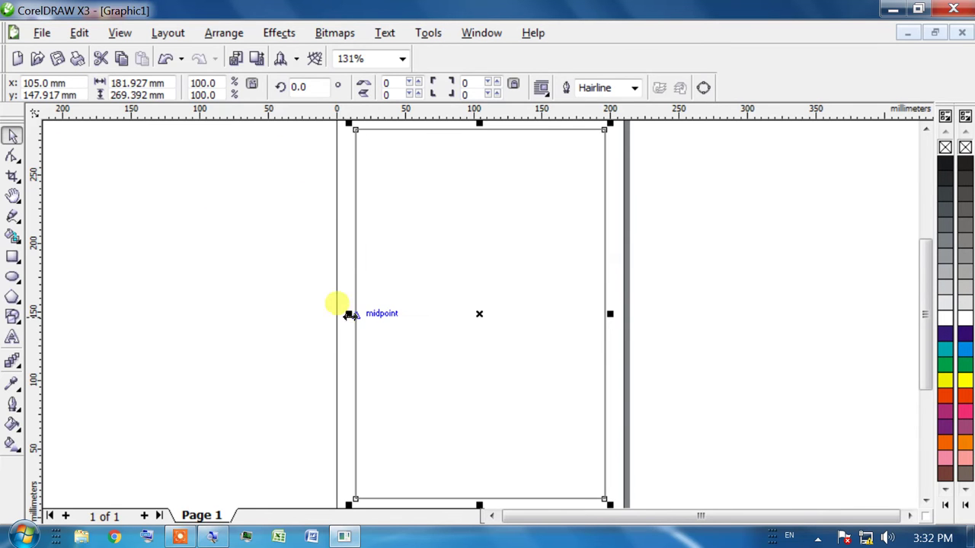
pyautogui.moveTo(349, 313); pyautogui.dragTo(327, 315)
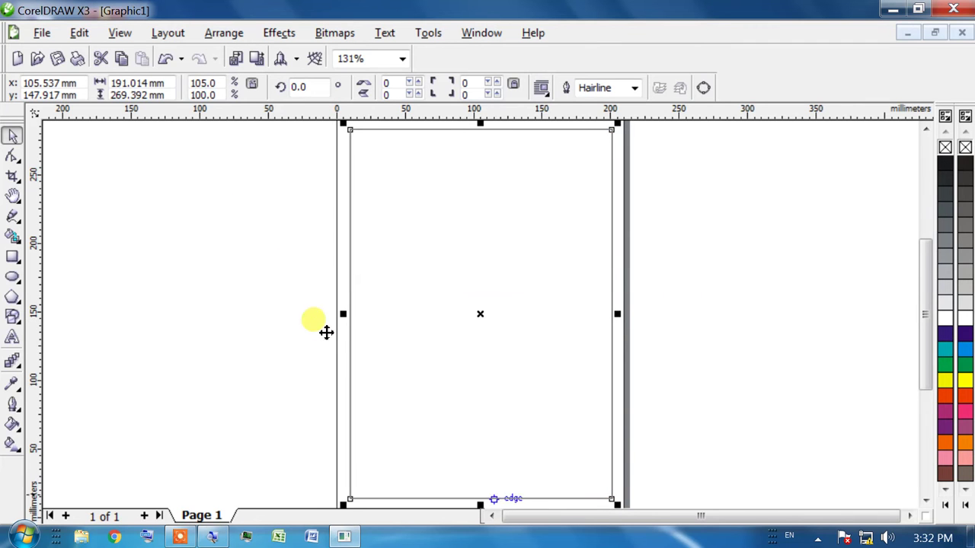
pyautogui.scroll(-2, 322, 333)
pyautogui.moveTo(487, 447); pyautogui.dragTo(489, 457)
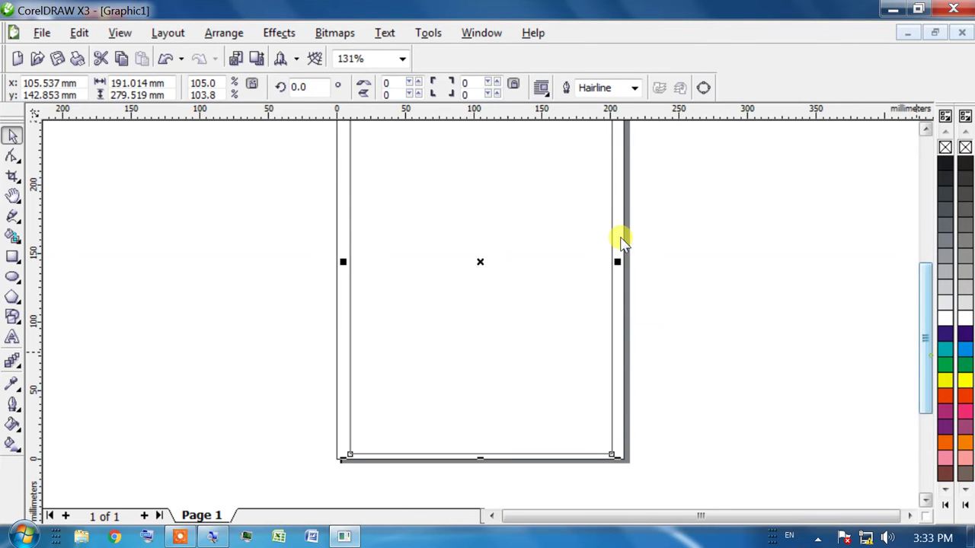
pyautogui.scroll(2, 618, 228)
pyautogui.scroll(2, 925, 326)
pyautogui.press('Up')
pyautogui.press('Up')
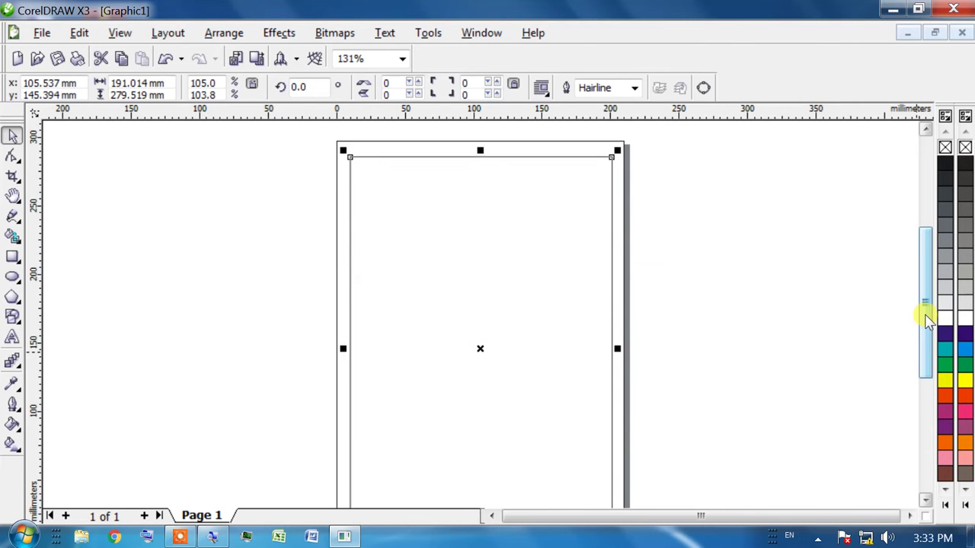
pyautogui.scroll(-5, 618, 252)
pyautogui.scroll(1, 618, 255)
pyautogui.scroll(3, 619, 259)
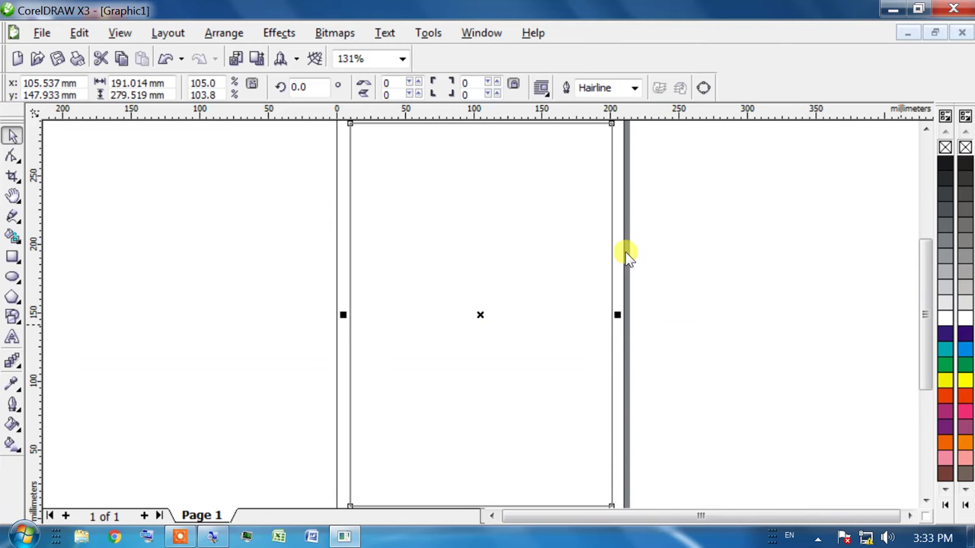
# Fill the rectangle solid blue from the palette, after briefly trying yellow
pyautogui.click(945, 381)
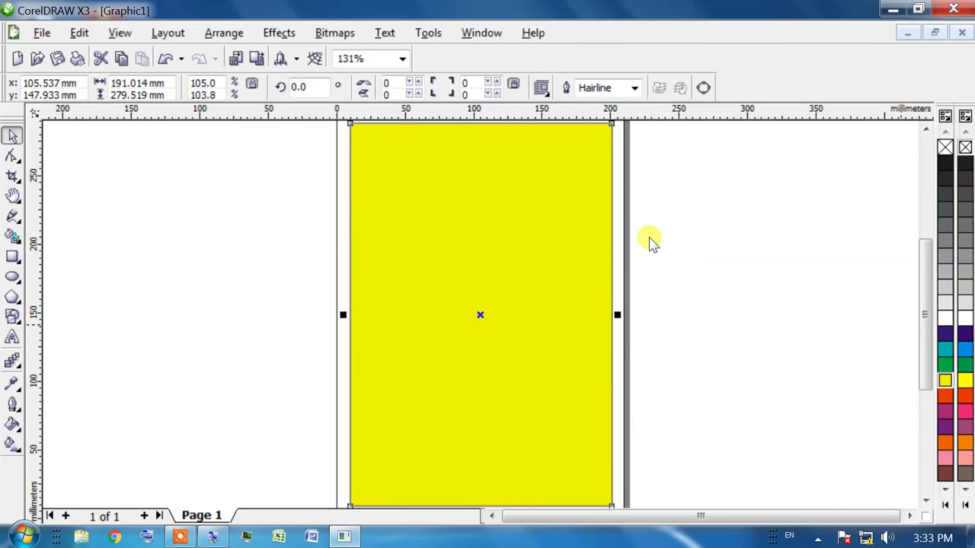
pyautogui.click(965, 350)
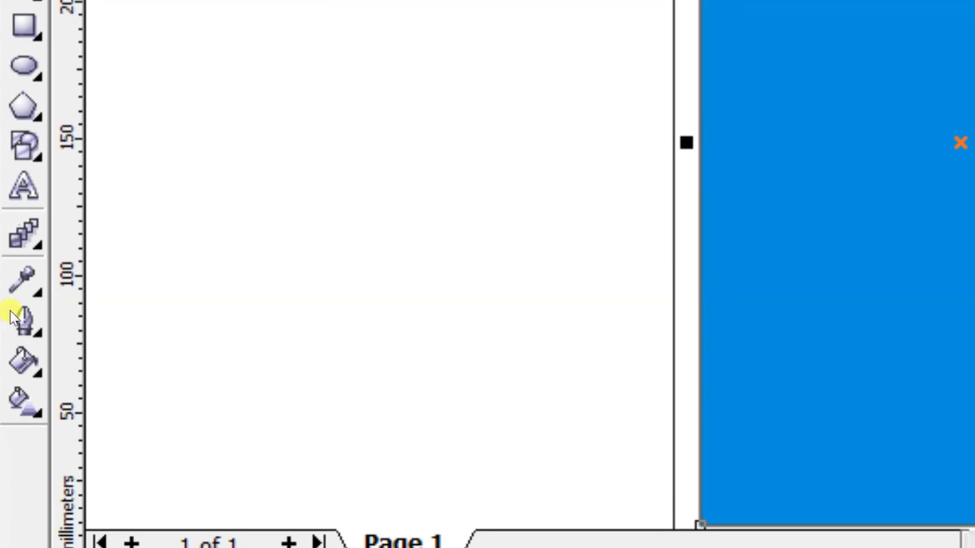
pyautogui.click(24, 362)
pyautogui.click(36, 371)
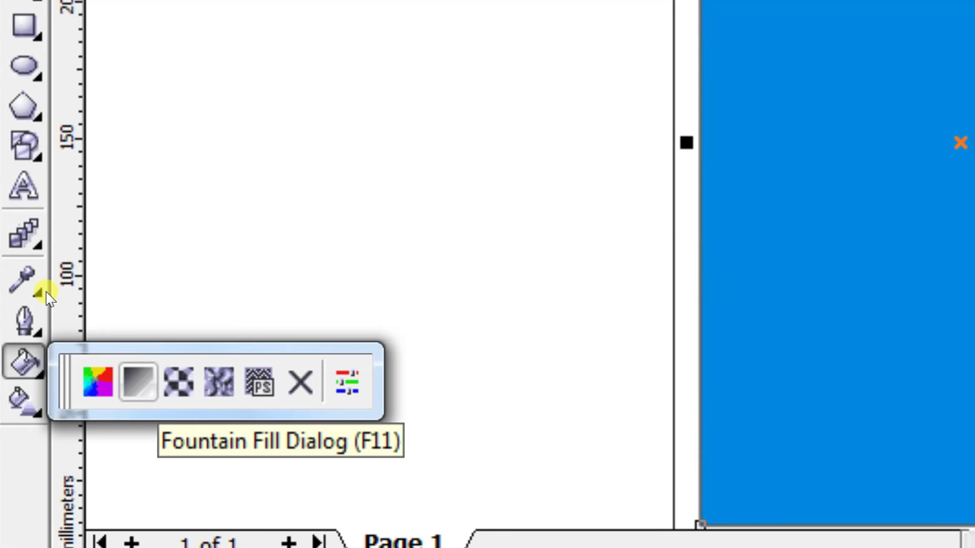
# Apply a radial blue-to-yellow fountain fill with its centre moved to the top-left
pyautogui.press('F11')
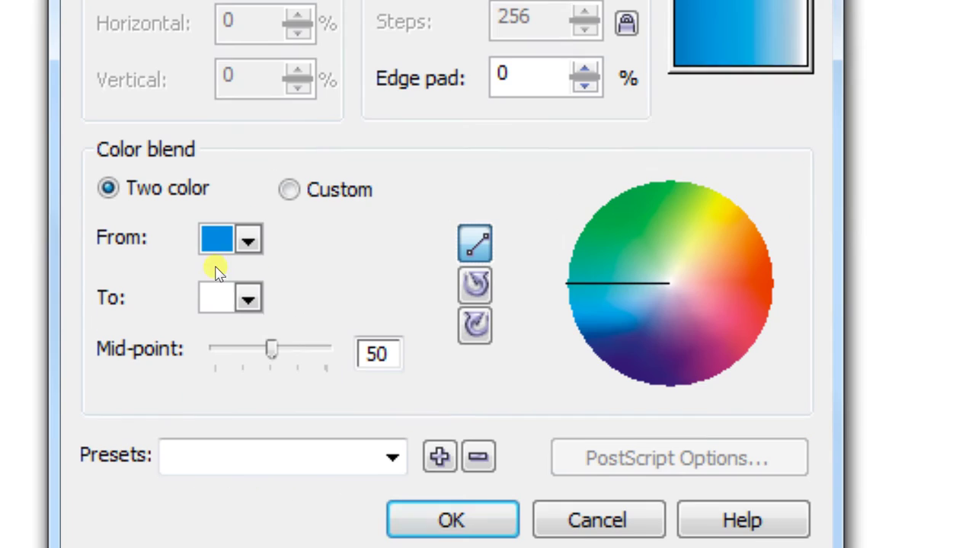
pyautogui.click(248, 297)
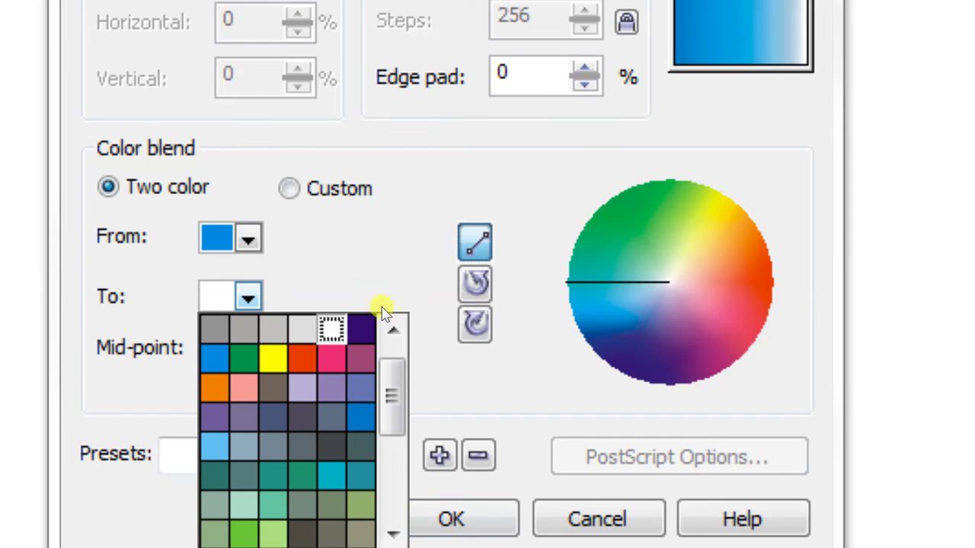
pyautogui.click(386, 288)
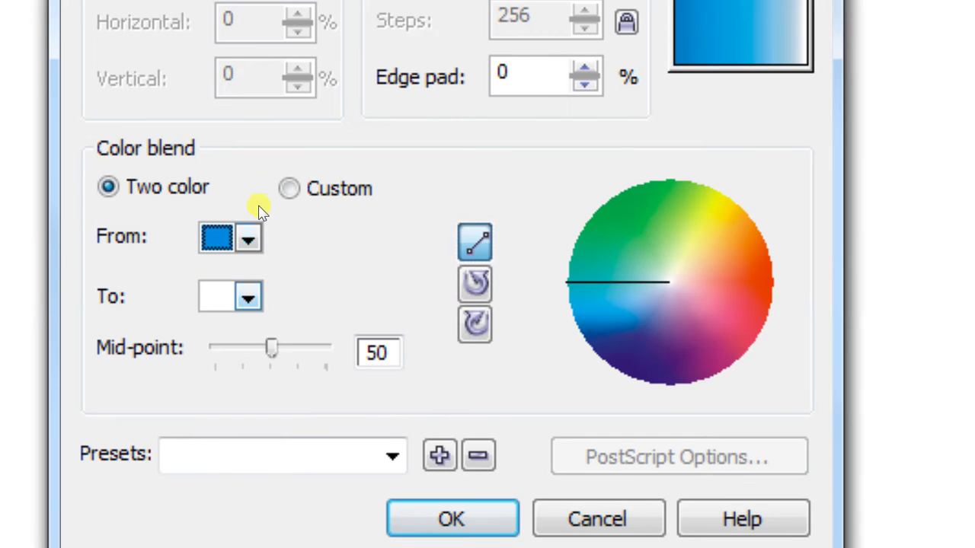
pyautogui.click(247, 297)
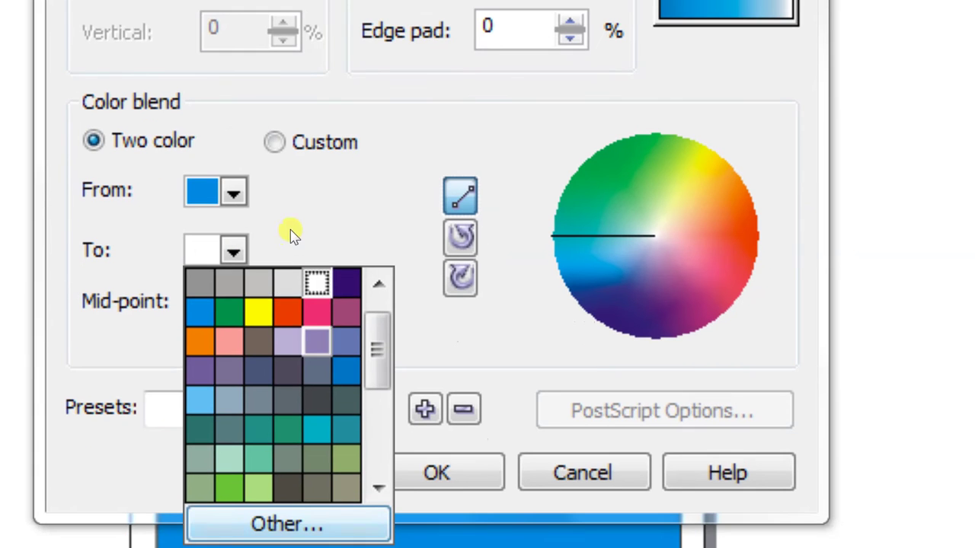
pyautogui.click(397, 342)
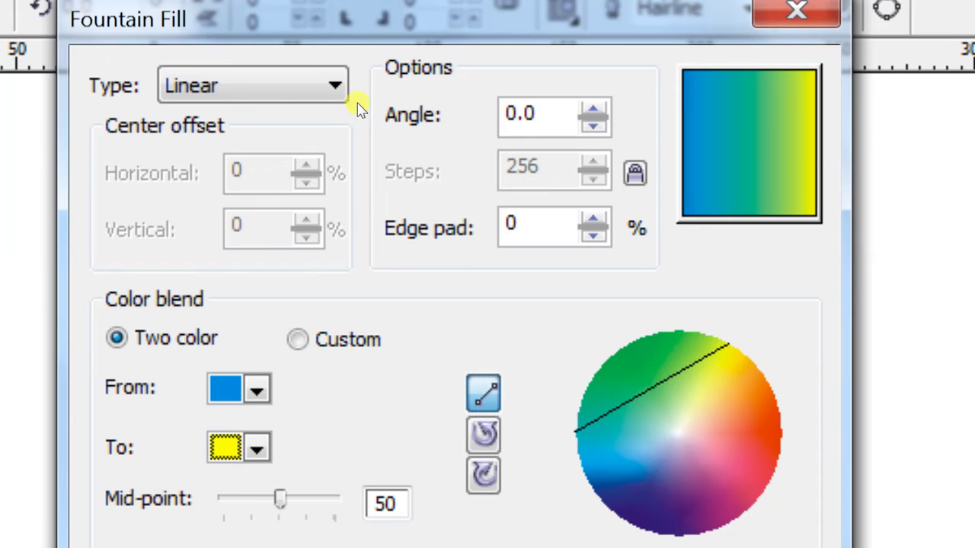
pyautogui.click(257, 95)
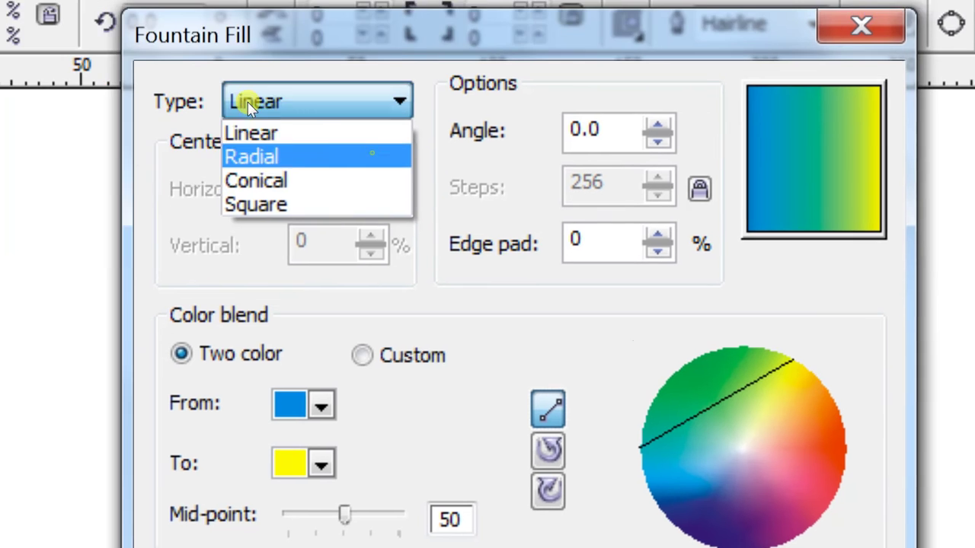
pyautogui.click(305, 156)
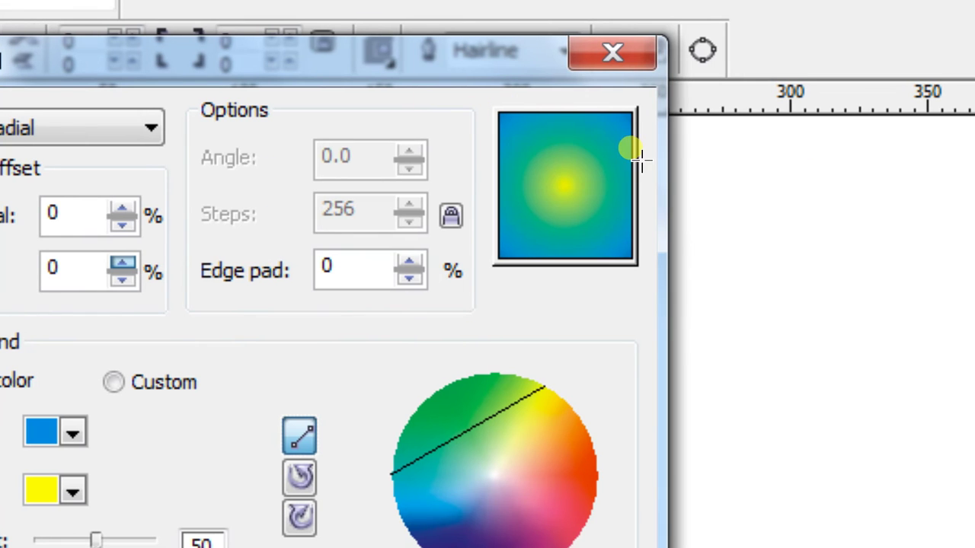
pyautogui.moveTo(633, 156); pyautogui.dragTo(392, 79)
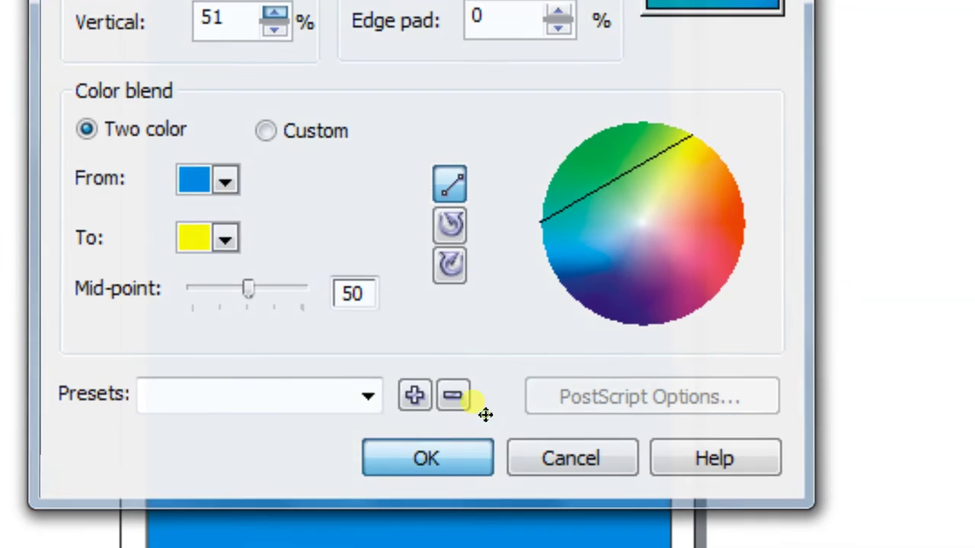
pyautogui.click(480, 472)
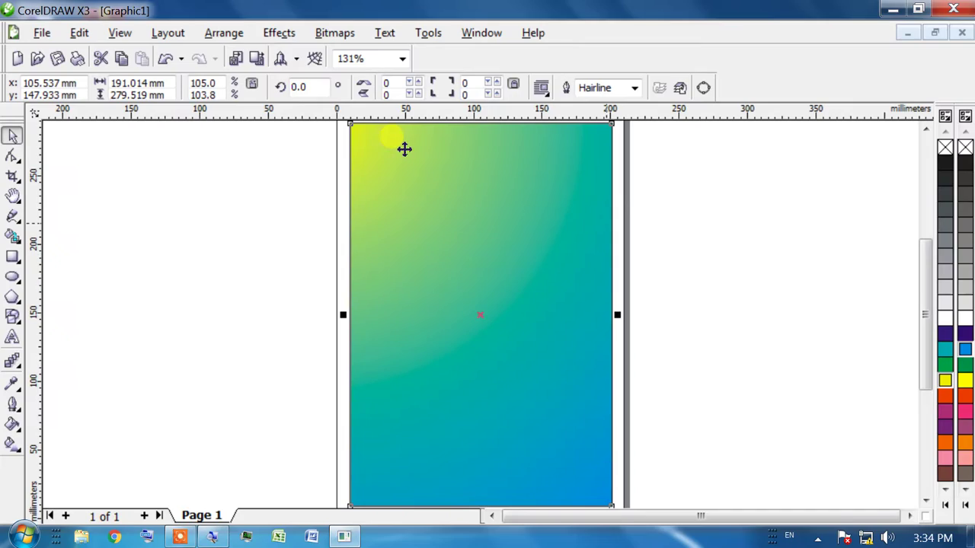
# Drag the radial fill's handles so the yellow centre sits past the top-left corner, midpoint 45
pyautogui.press('g')
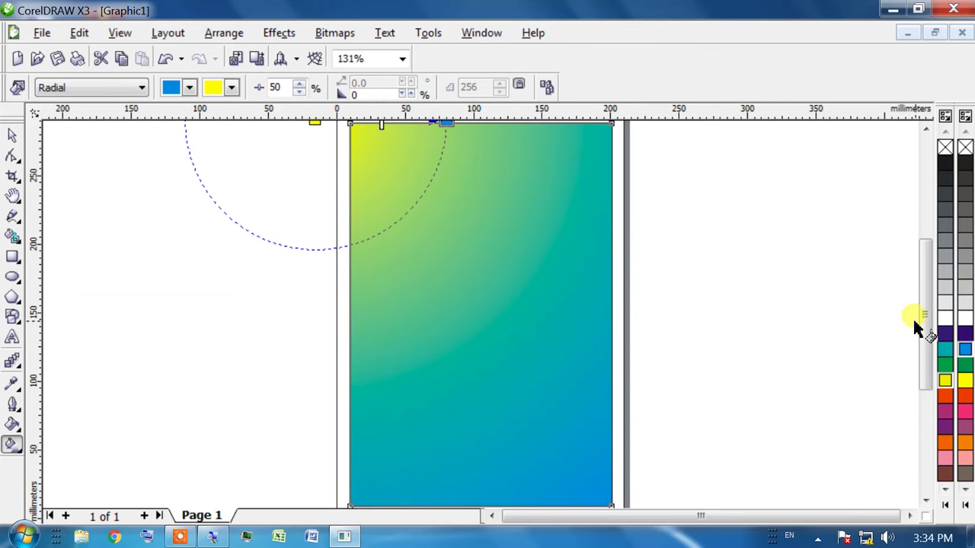
pyautogui.press('h')
pyautogui.moveTo(353, 216); pyautogui.dragTo(311, 263)
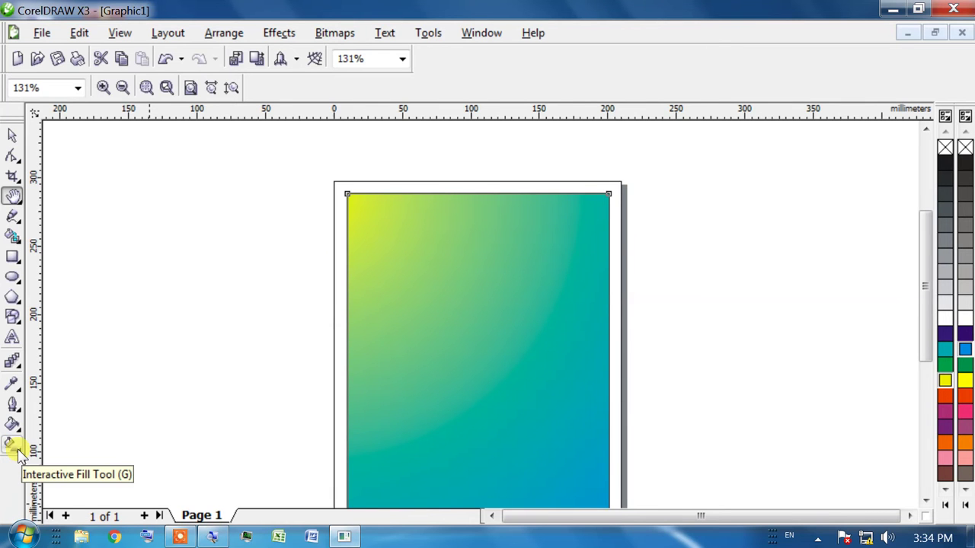
pyautogui.click(13, 445)
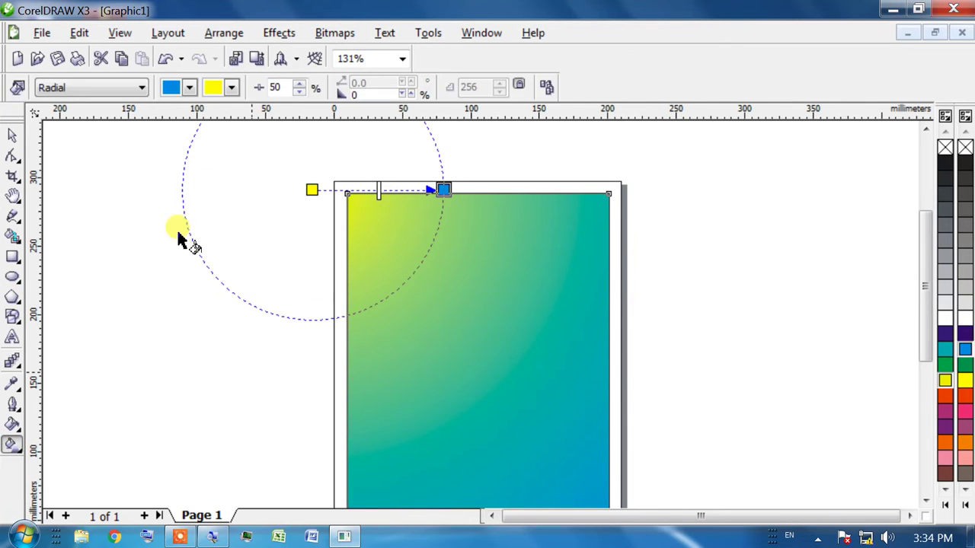
pyautogui.moveTo(443, 189); pyautogui.dragTo(426, 264)
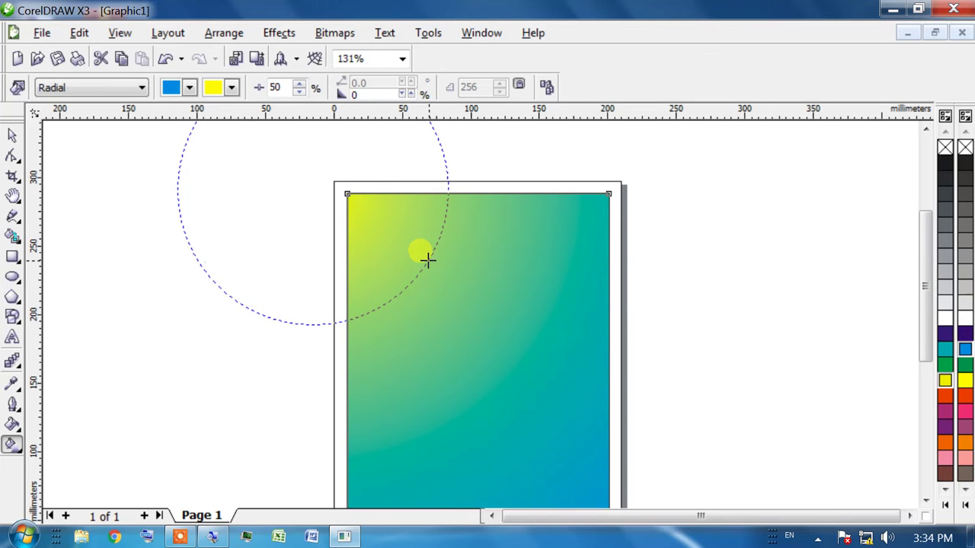
pyautogui.moveTo(312, 189); pyautogui.dragTo(215, 187)
pyautogui.moveTo(322, 227)
pyautogui.mouseDown()
pyautogui.moveTo(295, 218)
pyautogui.moveTo(332, 231)
pyautogui.mouseUp()
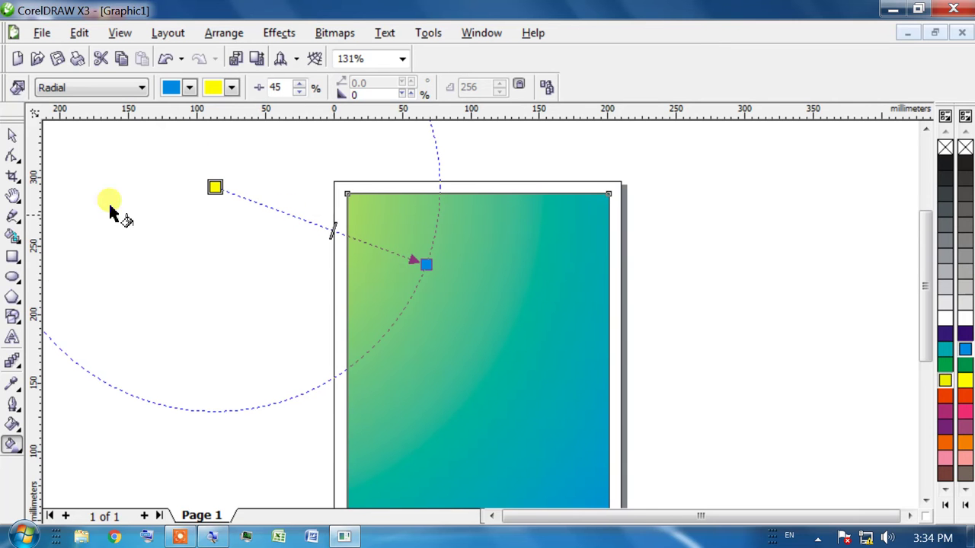
# Change the radial fill's end colour to dark purple and spread its handles toward the upper left
pyautogui.click(12, 444)
pyautogui.click(68, 435)
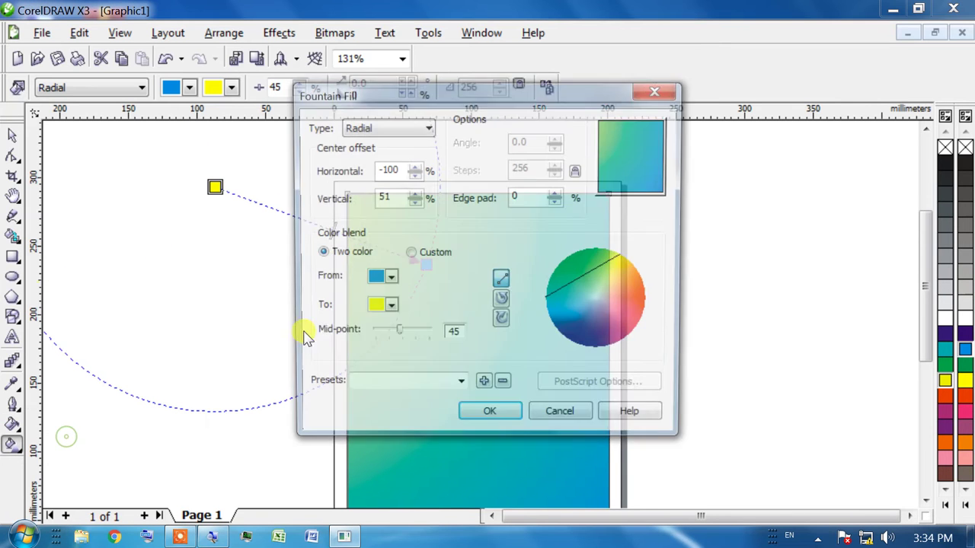
pyautogui.hotkey('alt', 't')
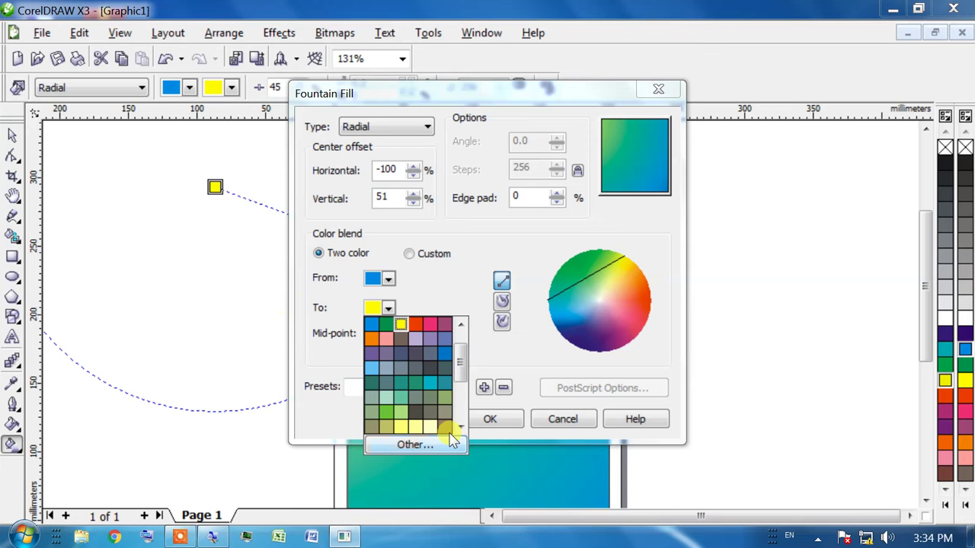
pyautogui.moveTo(460, 374); pyautogui.dragTo(317, 239)
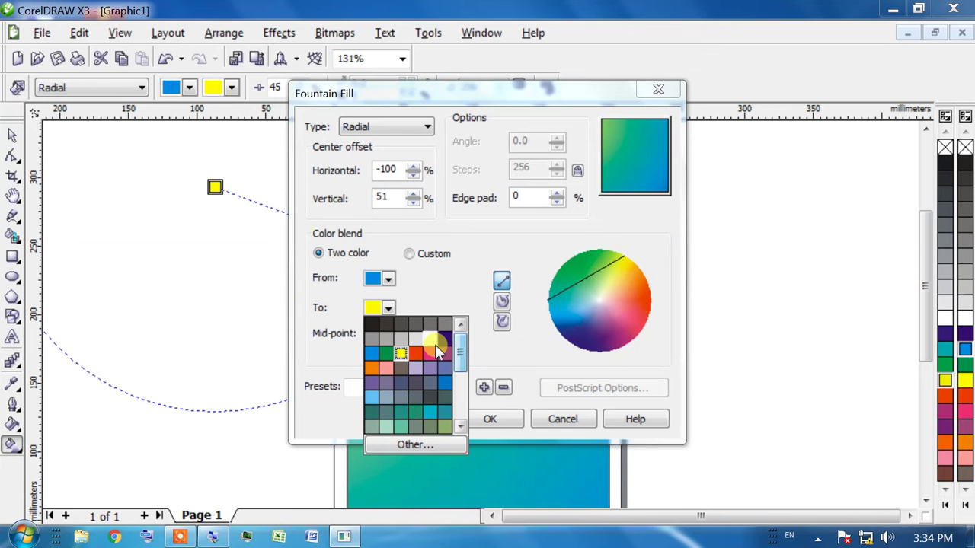
pyautogui.click(440, 341)
pyautogui.press('Return')
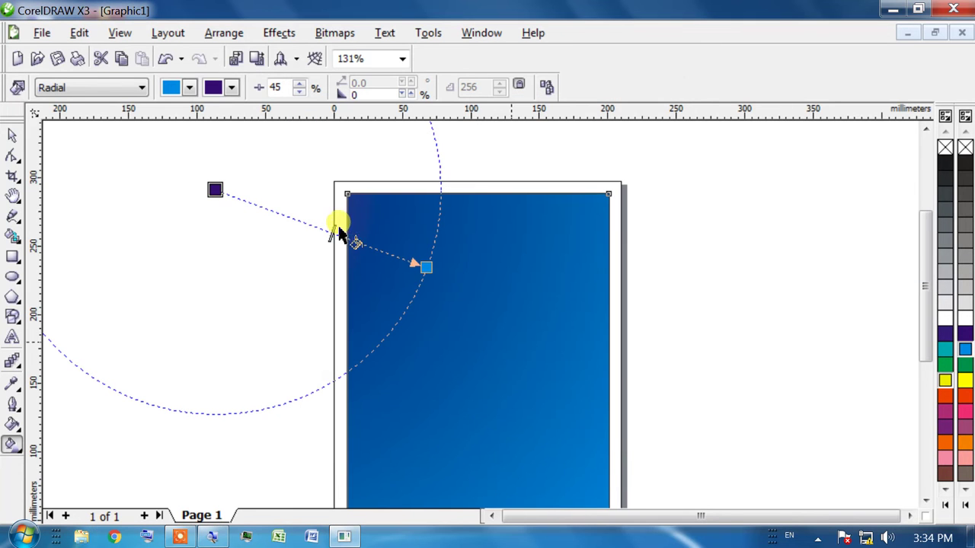
pyautogui.moveTo(423, 266); pyautogui.dragTo(479, 431)
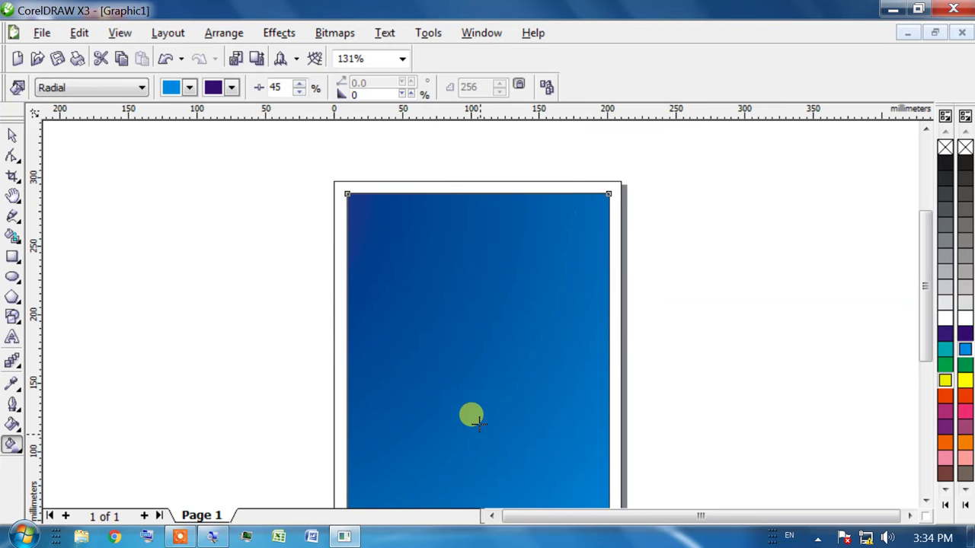
pyautogui.moveTo(315, 274); pyautogui.dragTo(216, 190)
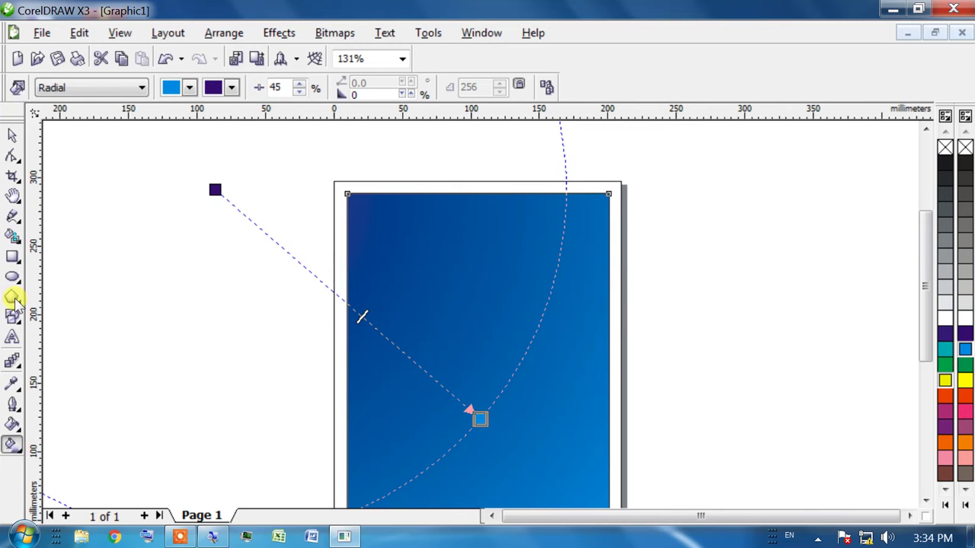
# Set the fountain fill's end colour to white, then zoom in on the page's top strip
pyautogui.click(12, 425)
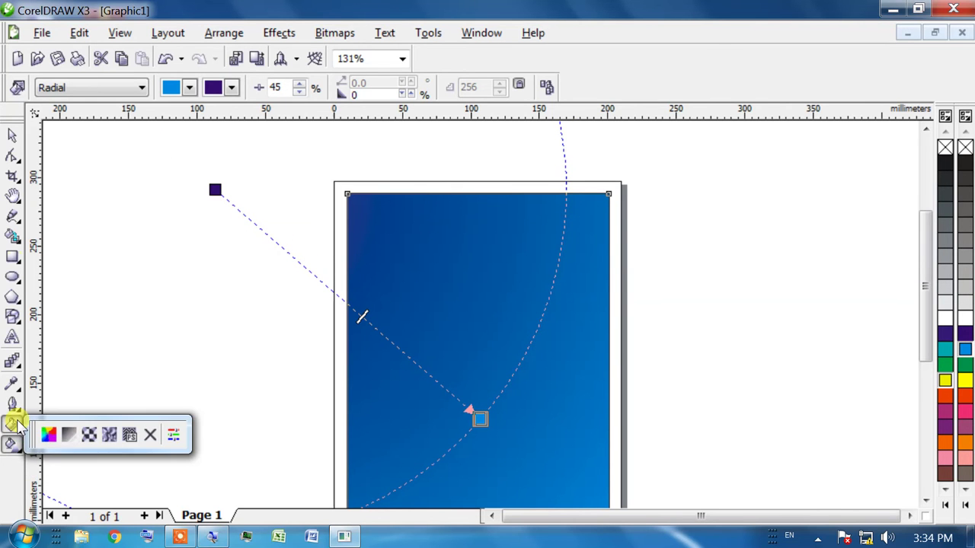
pyautogui.click(68, 434)
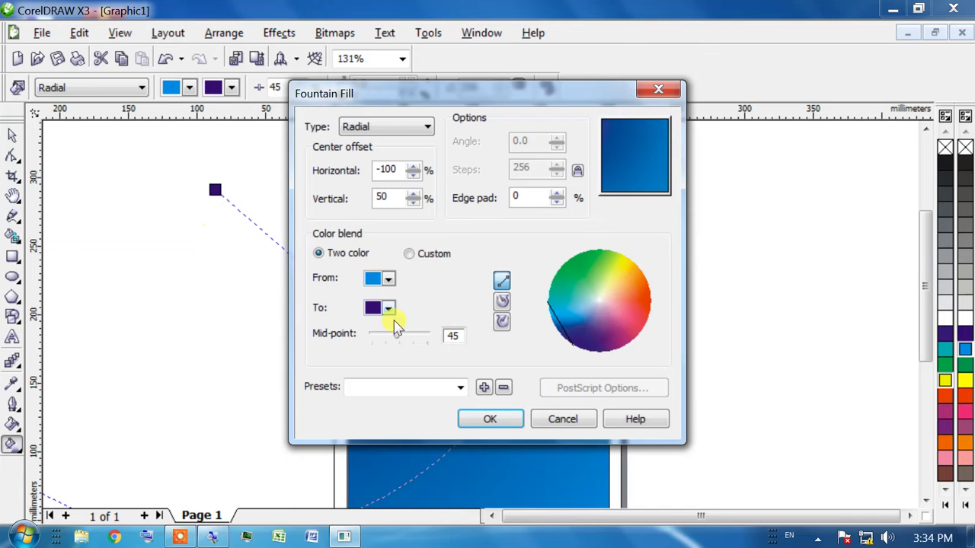
pyautogui.click(388, 308)
pyautogui.click(431, 320)
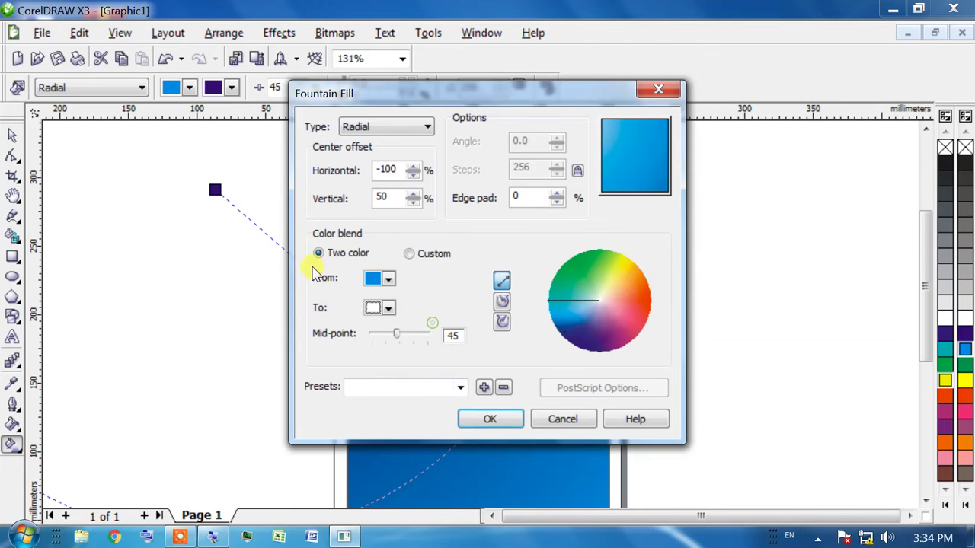
pyautogui.press('Return')
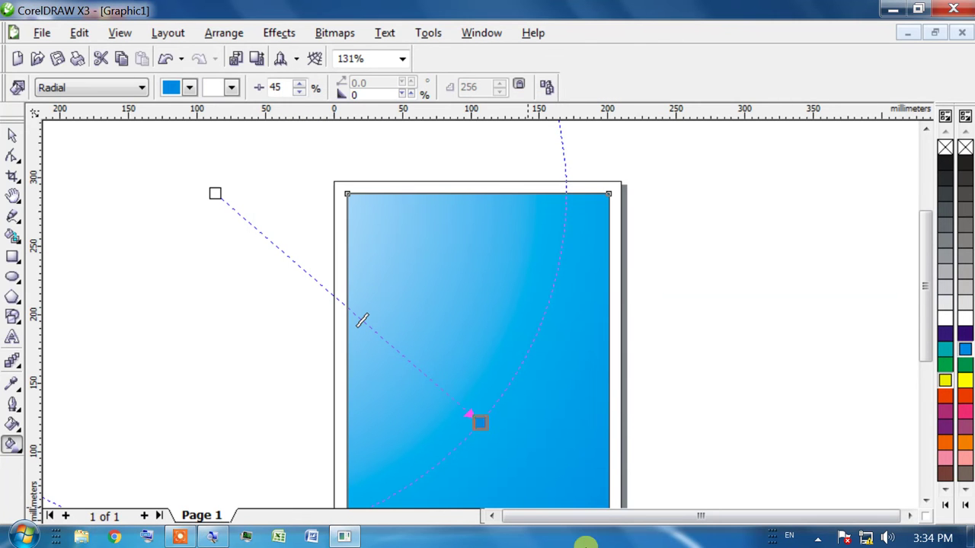
pyautogui.press('h')
pyautogui.moveTo(383, 257); pyautogui.dragTo(356, 190)
pyautogui.moveTo(522, 318); pyautogui.dragTo(518, 322)
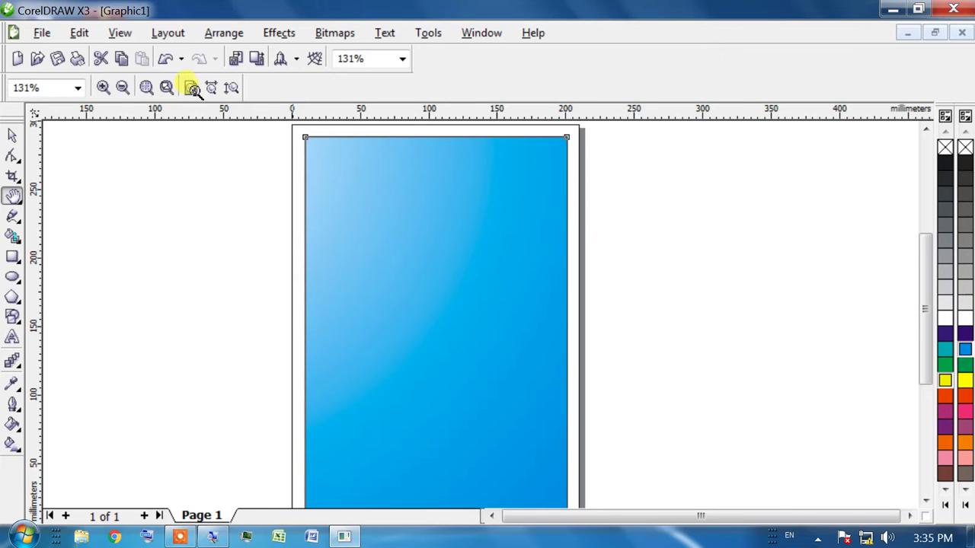
pyautogui.moveTo(296, 133); pyautogui.dragTo(574, 221)
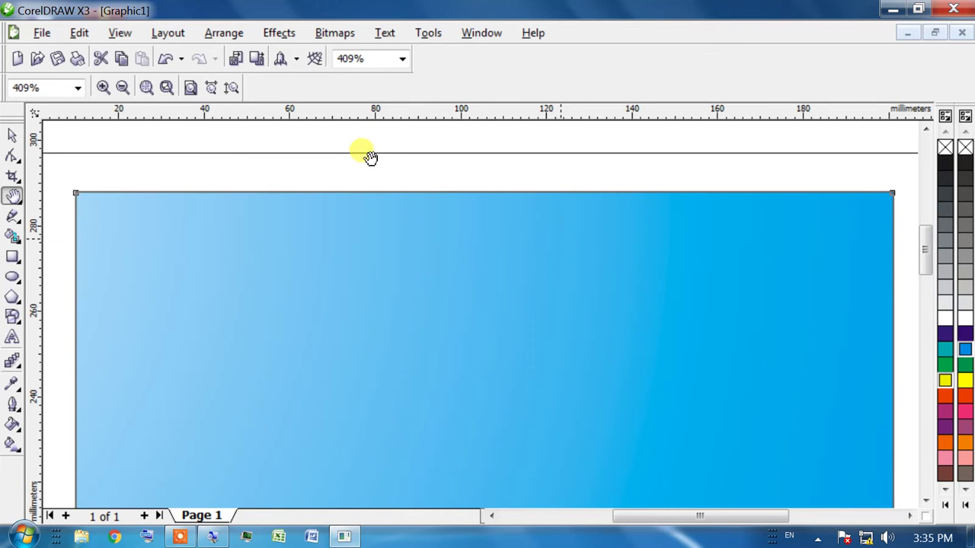
# Type 'Reg. Under The Govt. Of India' in Arial 24 pt above the rectangle, fixing a typo
pyautogui.click(12, 337)
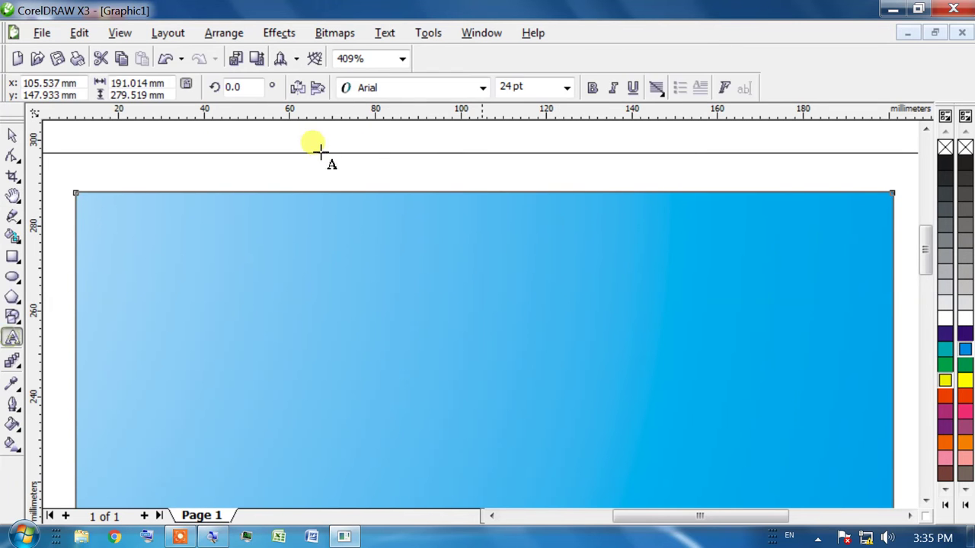
pyautogui.click(398, 199)
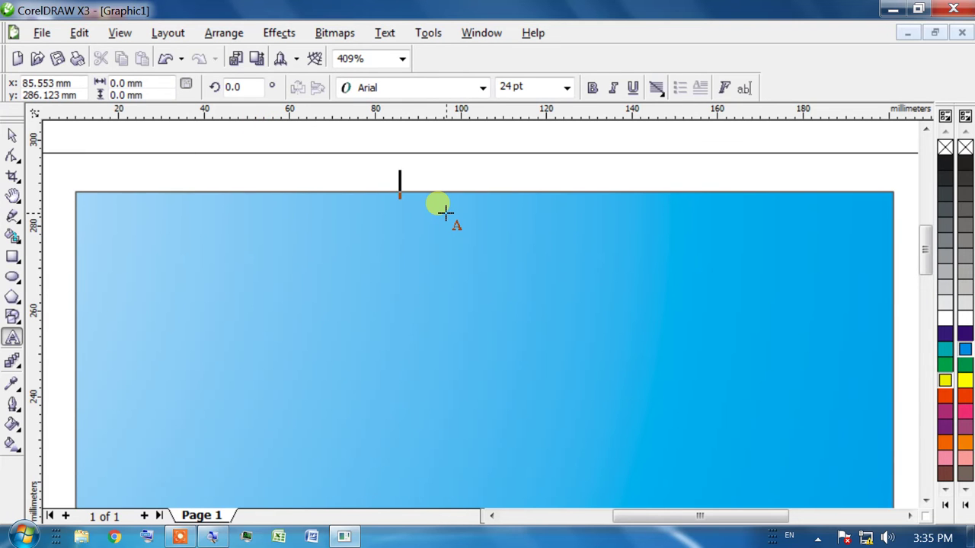
pyautogui.write('Rel')
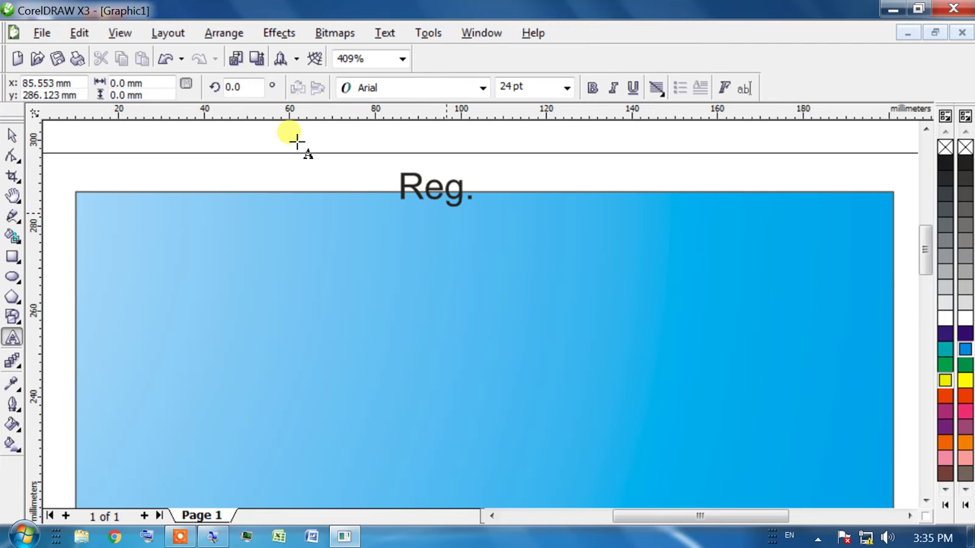
pyautogui.write('. Under The Govt')
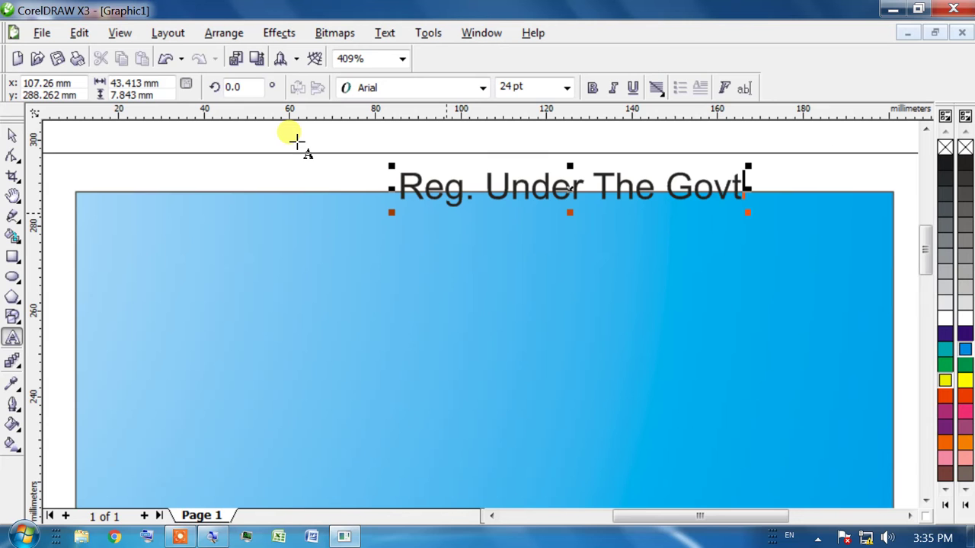
pyautogui.write('. Og')
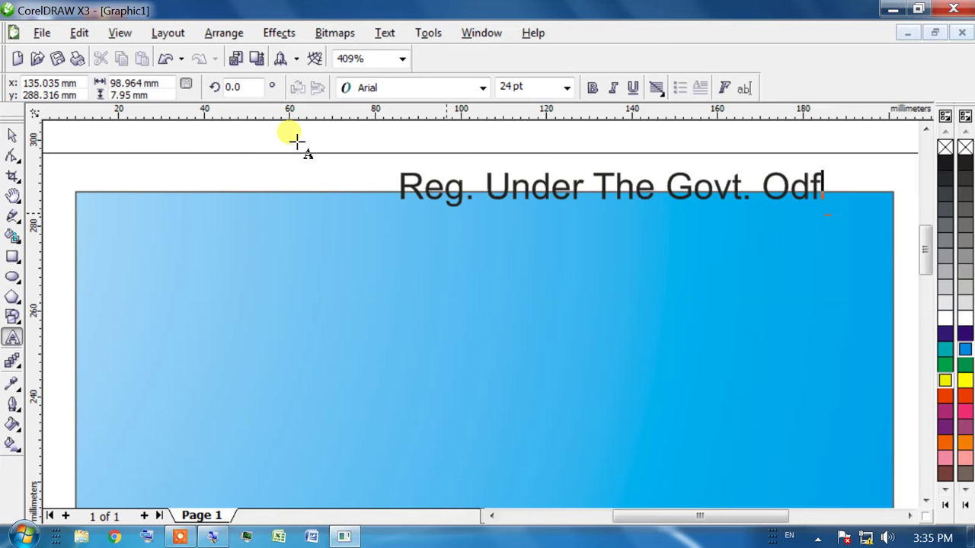
pyautogui.press('BackSpace')
pyautogui.write('f India')
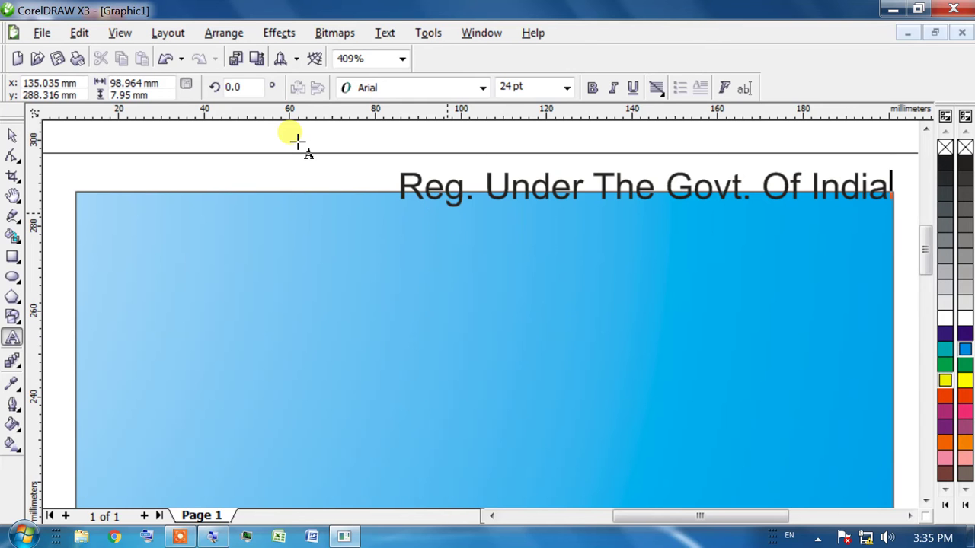
pyautogui.click(14, 133)
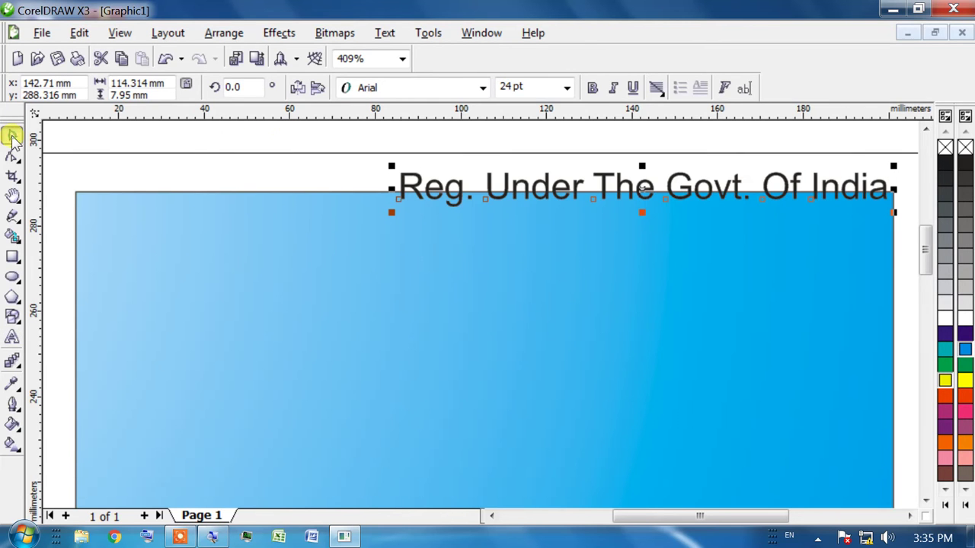
# Delete the stray yellow-green bar and move the blue rectangle up to the page top
pyautogui.moveTo(658, 193); pyautogui.dragTo(571, 229)
pyautogui.hotkey('ctrl', 'z')
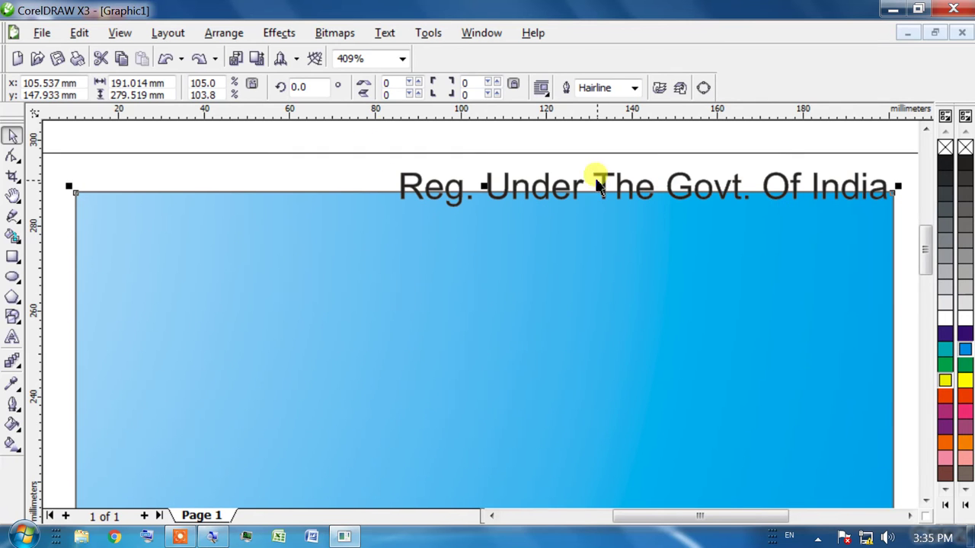
pyautogui.hotkey('ctrl', 'shift', 'z')
pyautogui.click(426, 221)
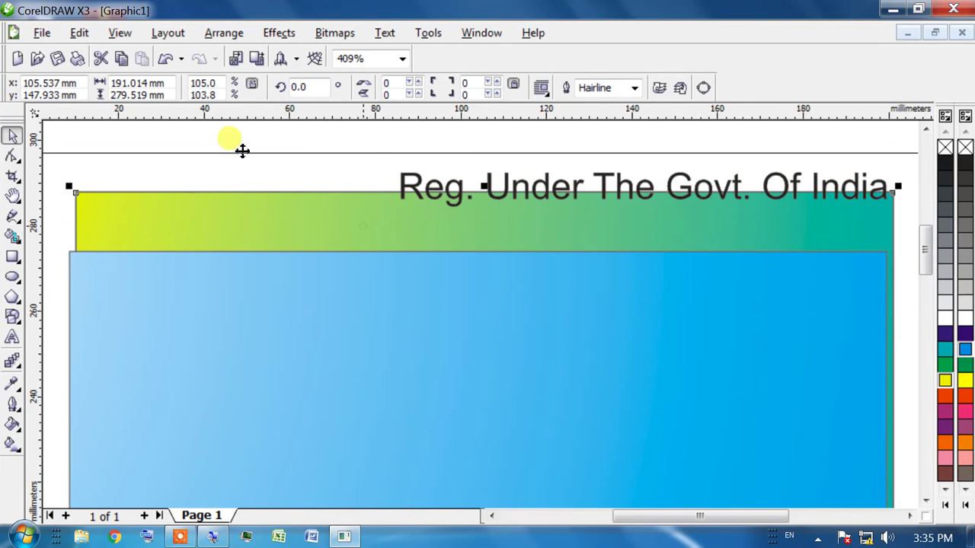
pyautogui.hotkey('ctrl', 'z')
pyautogui.click(370, 191)
pyautogui.press('Delete')
pyautogui.moveTo(376, 294); pyautogui.dragTo(382, 224)
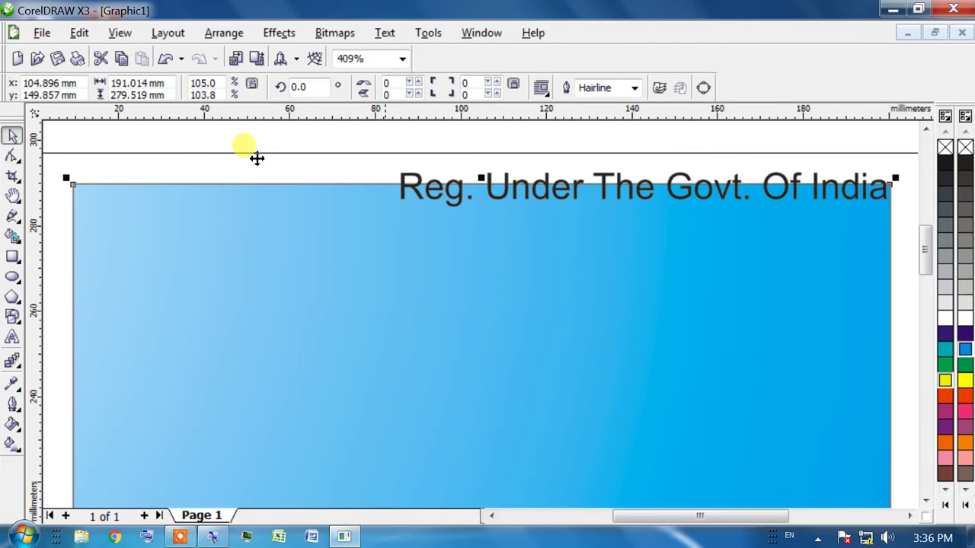
# Shrink the registration text to about 17 pt and centre it inside the rectangle's top
pyautogui.click(433, 190)
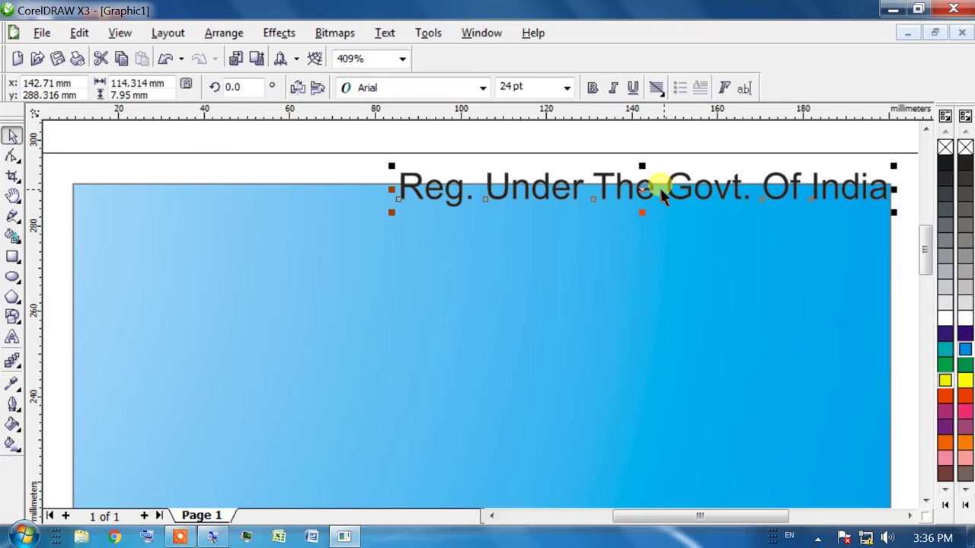
pyautogui.moveTo(427, 130)
pyautogui.mouseDown()
pyautogui.moveTo(361, 148)
pyautogui.moveTo(496, 224)
pyautogui.mouseUp()
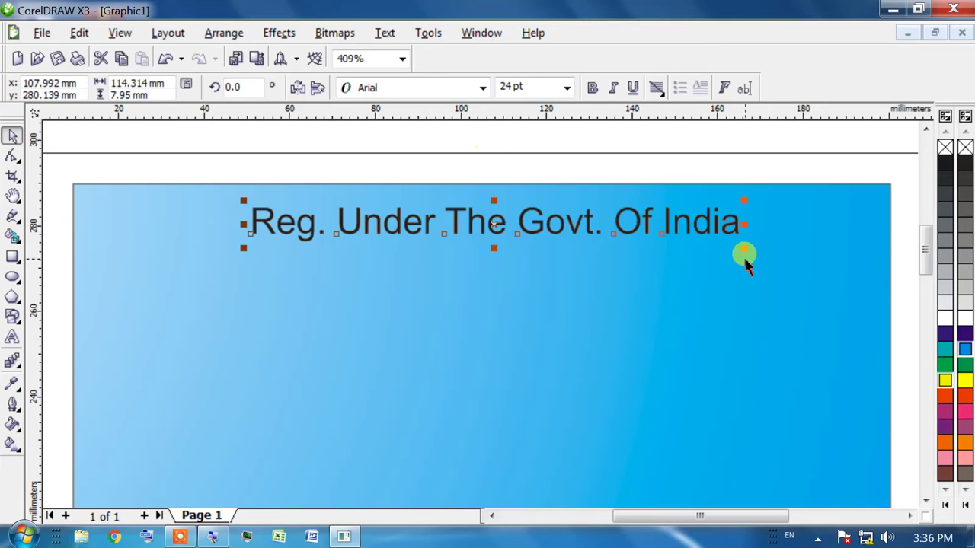
pyautogui.click(583, 225)
pyautogui.moveTo(582, 224); pyautogui.dragTo(269, 150)
pyautogui.moveTo(426, 220); pyautogui.dragTo(502, 204)
pyautogui.press('Left')
pyautogui.press('Left')
pyautogui.press('Left')
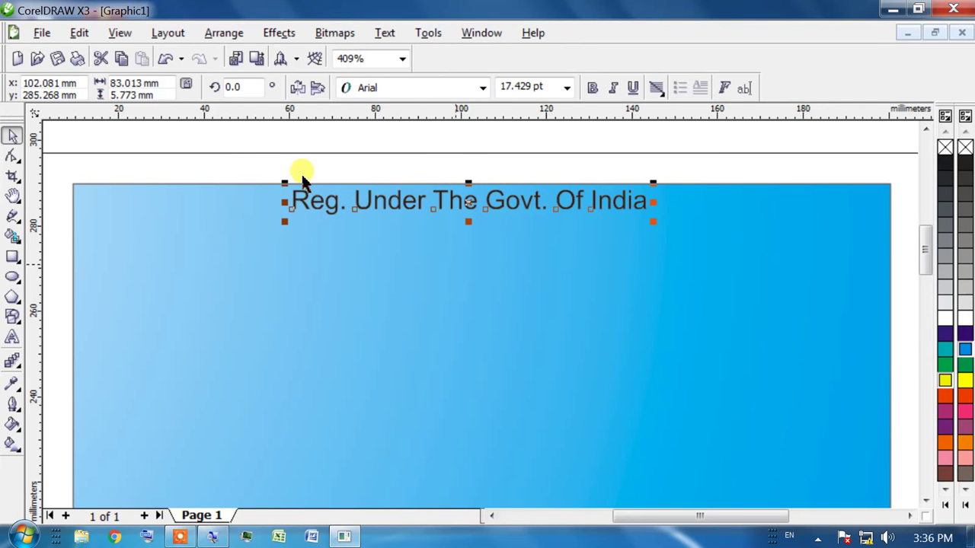
# Bring the blue rectangle in front of the text and return the view to the page top
pyautogui.click(275, 167)
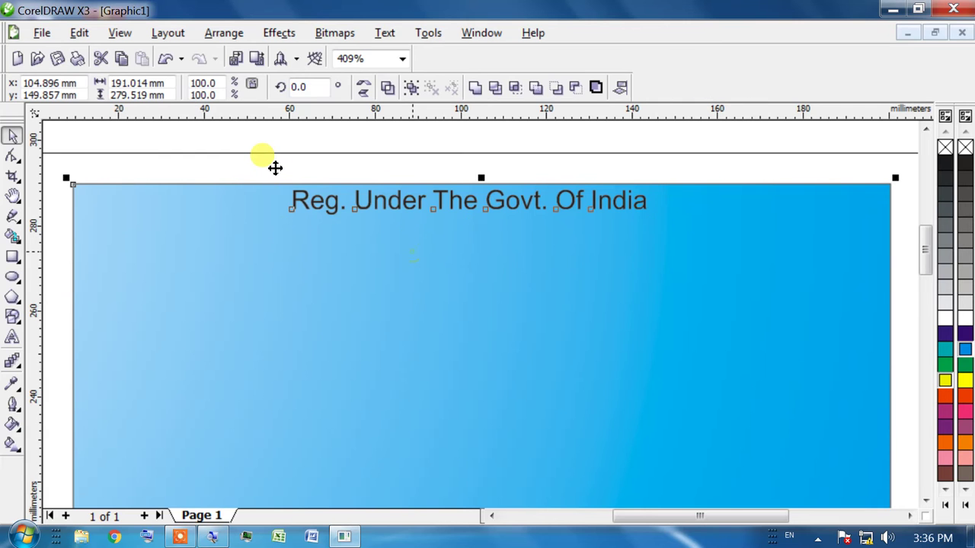
pyautogui.hotkey('shift', 'pageup')
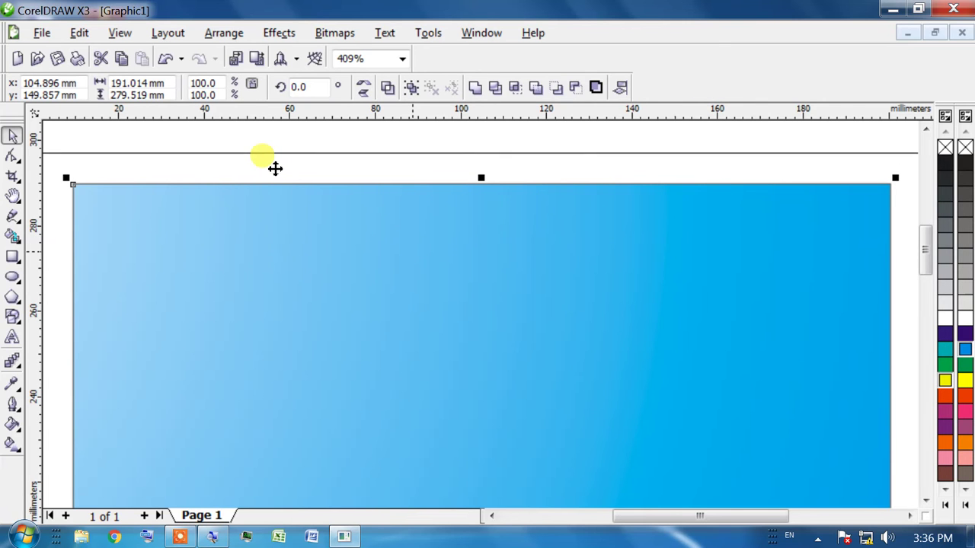
pyautogui.moveTo(931, 250); pyautogui.dragTo(931, 316)
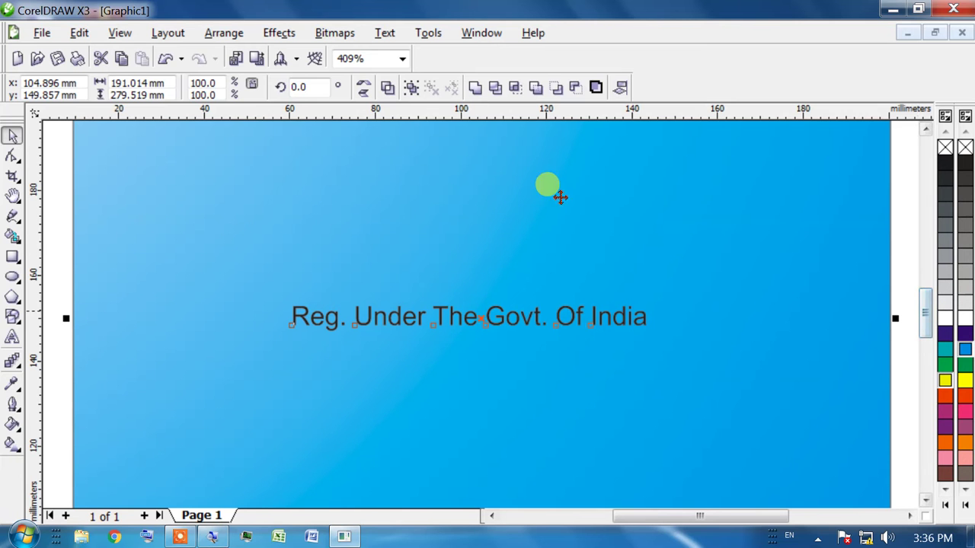
pyautogui.scroll(2, 618, 200)
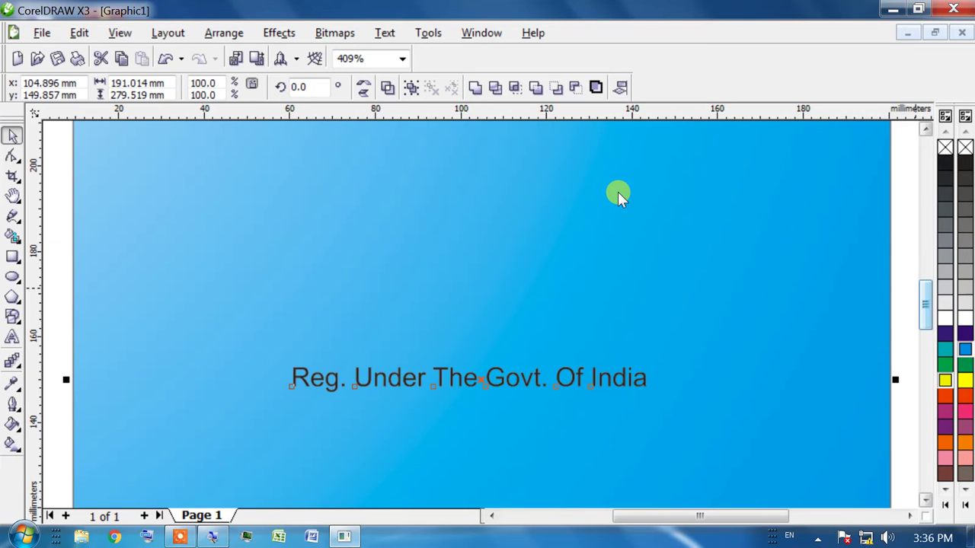
pyautogui.moveTo(927, 305); pyautogui.dragTo(929, 263)
pyautogui.press('h')
pyautogui.moveTo(535, 228); pyautogui.dragTo(364, 201)
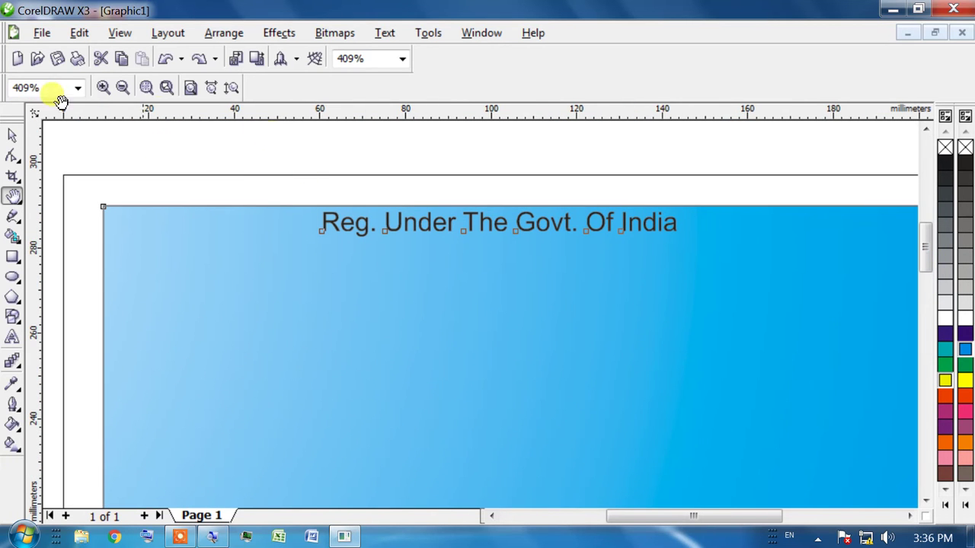
# Centre the 'Reg. Under The Govt. Of India' line horizontally on the blue banner using Align and Distribute
pyautogui.click(13, 135)
pyautogui.click(383, 221)
pyautogui.click(390, 224)
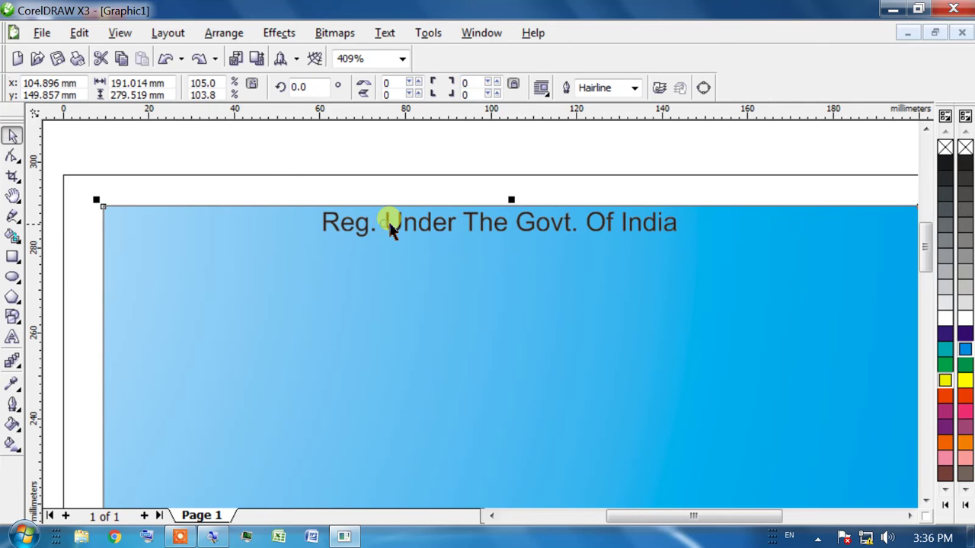
pyautogui.click(248, 137)
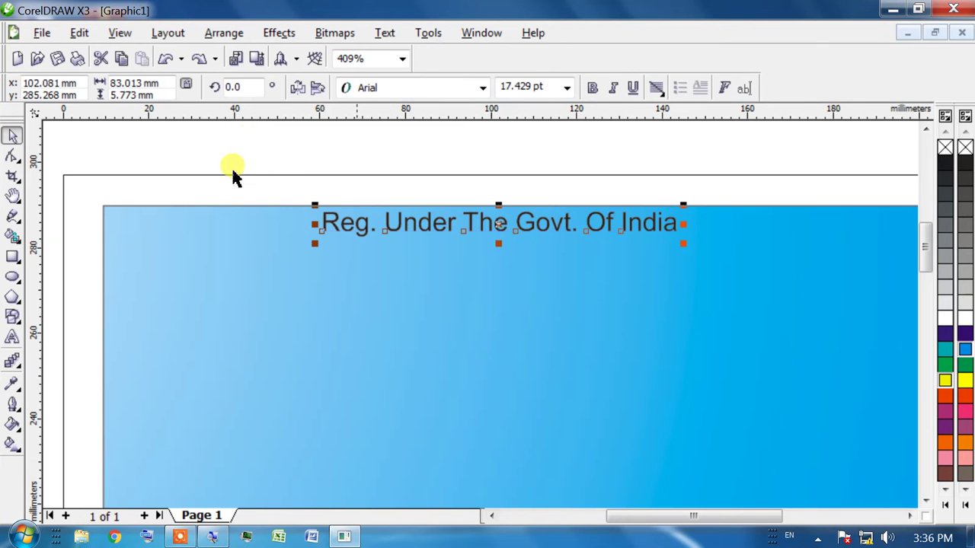
pyautogui.click(319, 283)
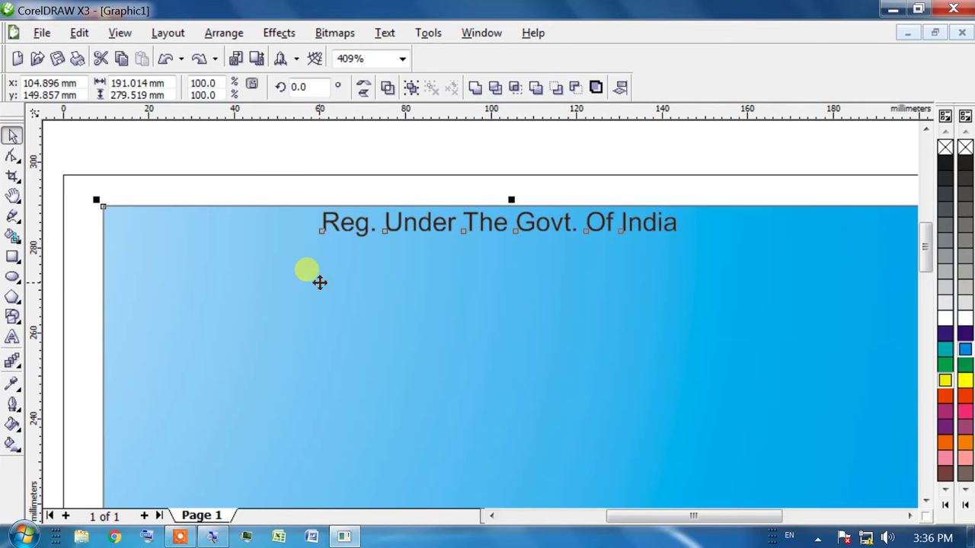
pyautogui.click(618, 89)
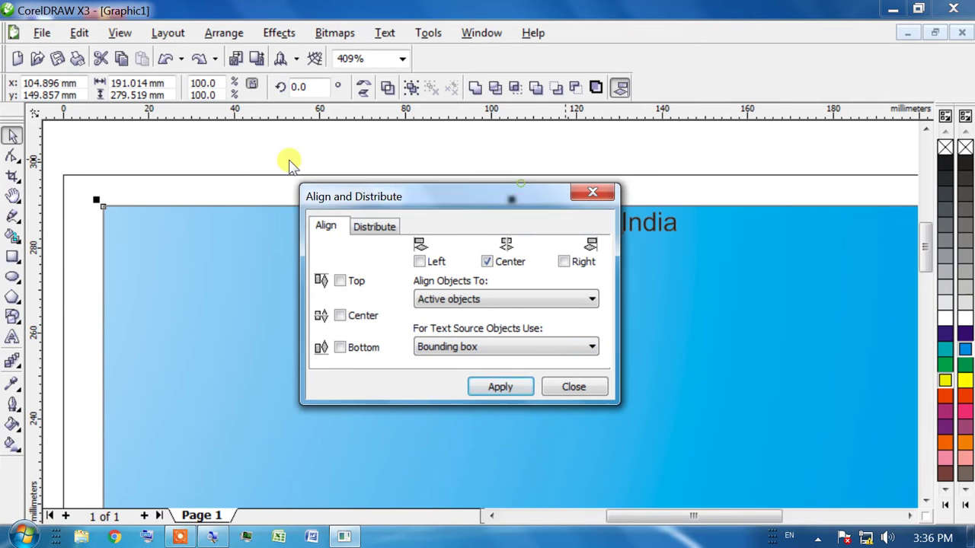
pyautogui.click(573, 191)
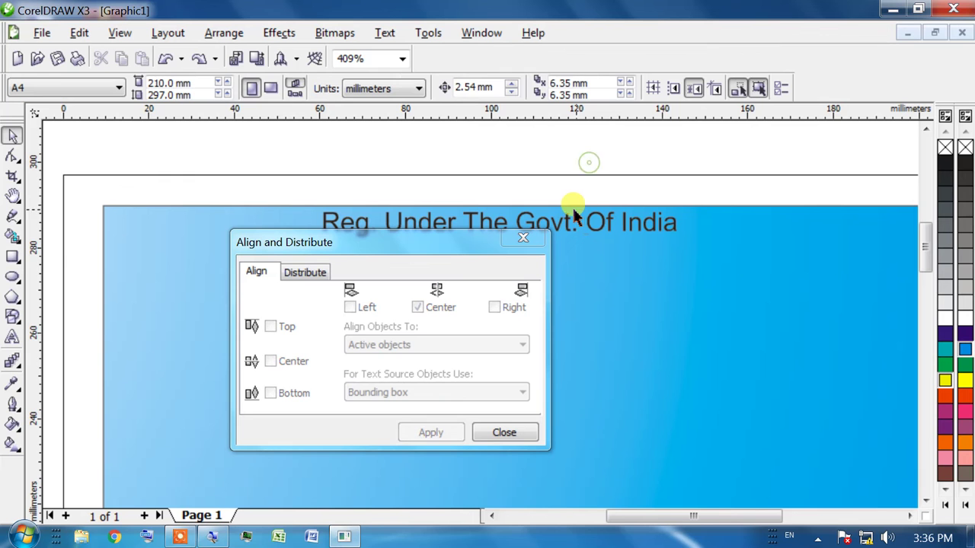
pyautogui.press('Tab')
pyautogui.moveTo(547, 205); pyautogui.dragTo(693, 282)
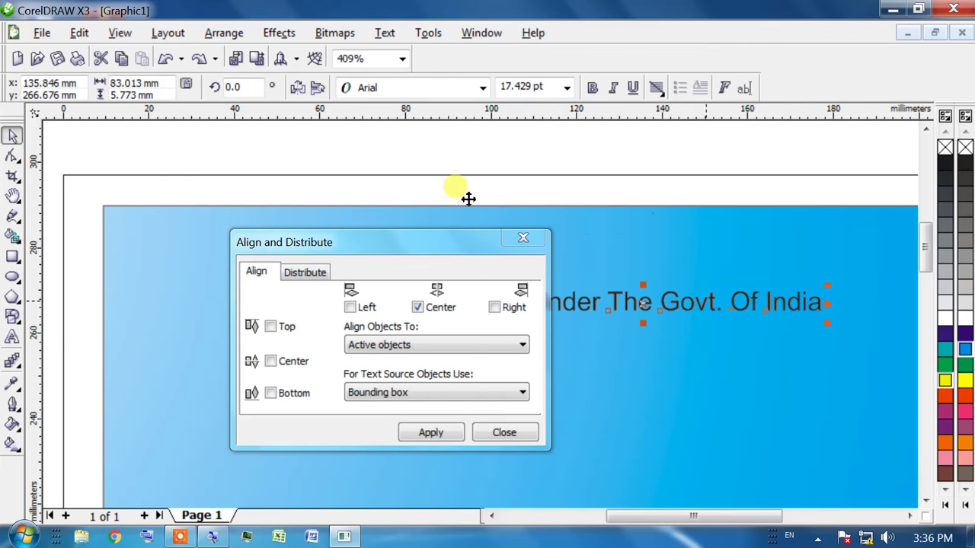
pyautogui.keyDown('shift'); pyautogui.click(675, 254); pyautogui.keyUp('shift')
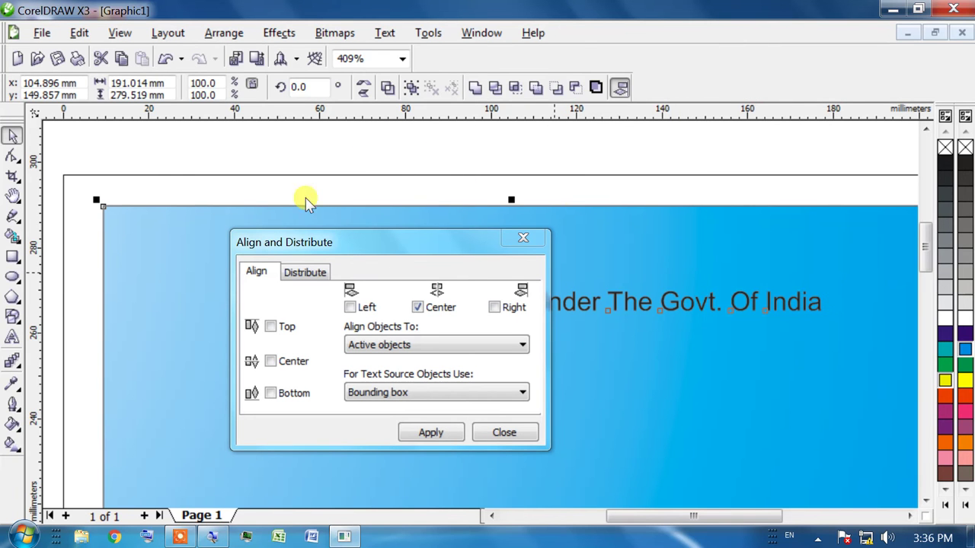
pyautogui.click(431, 440)
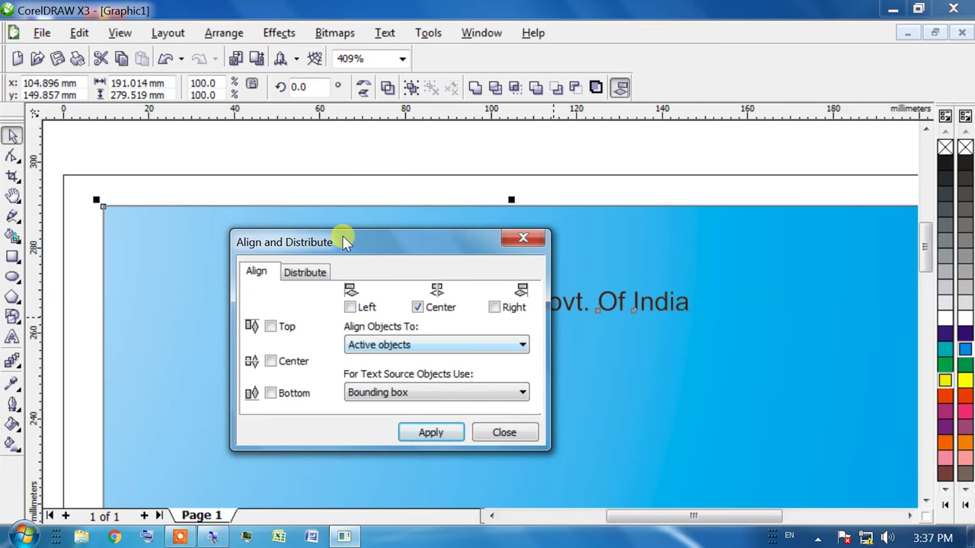
pyautogui.click(505, 432)
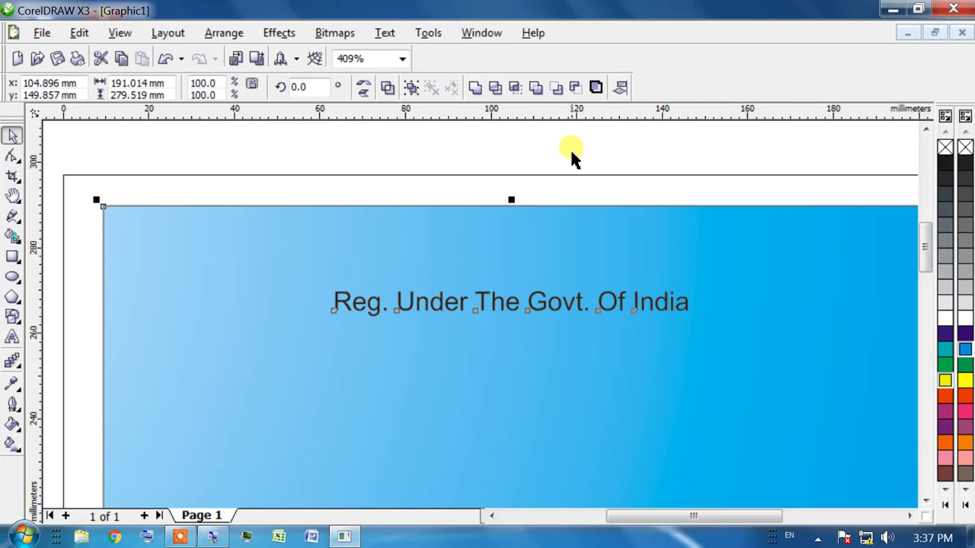
# Nudge the registration line up under the banner's top edge and shrink it to about 9.6 pt
pyautogui.click(374, 179)
pyautogui.click(540, 302)
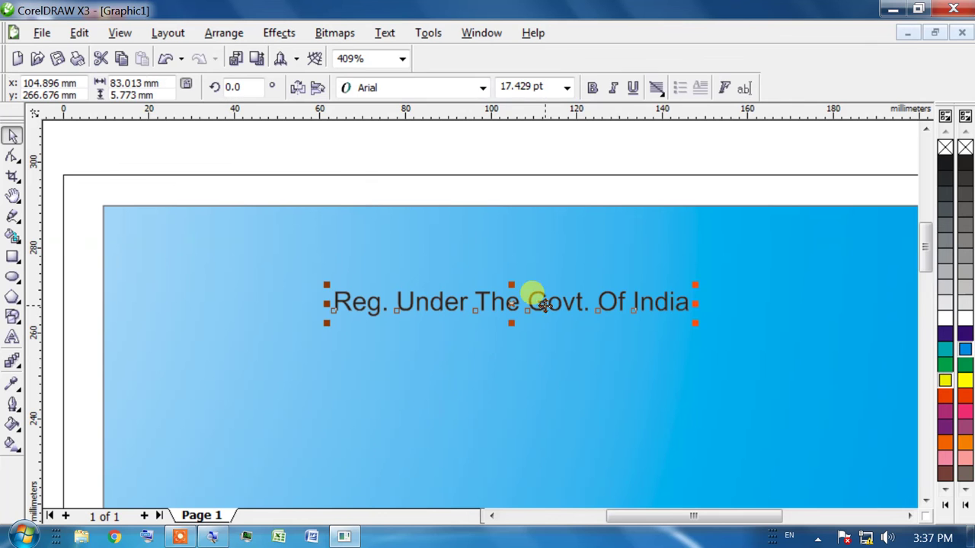
pyautogui.press('Up')
pyautogui.press('Up')
pyautogui.press('Up')
pyautogui.press('Up')
pyautogui.press('Up')
pyautogui.press('Up')
pyautogui.press('Up')
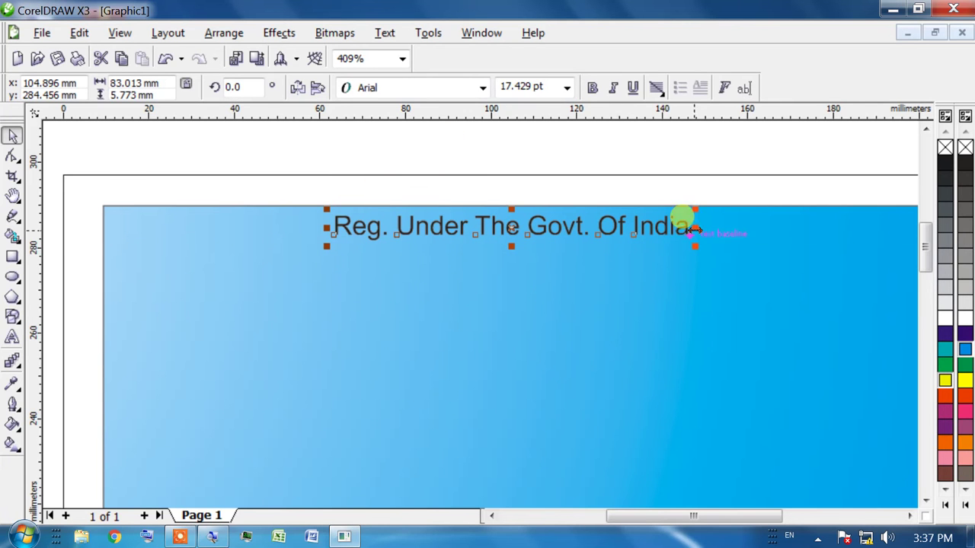
pyautogui.moveTo(695, 246); pyautogui.dragTo(448, 157)
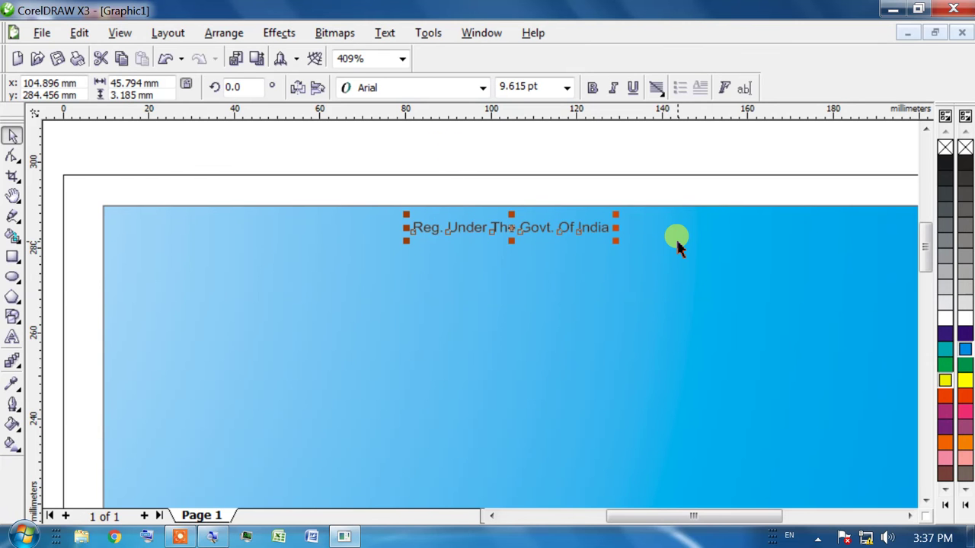
pyautogui.press('Up')
pyautogui.press('Up')
pyautogui.press('Down')
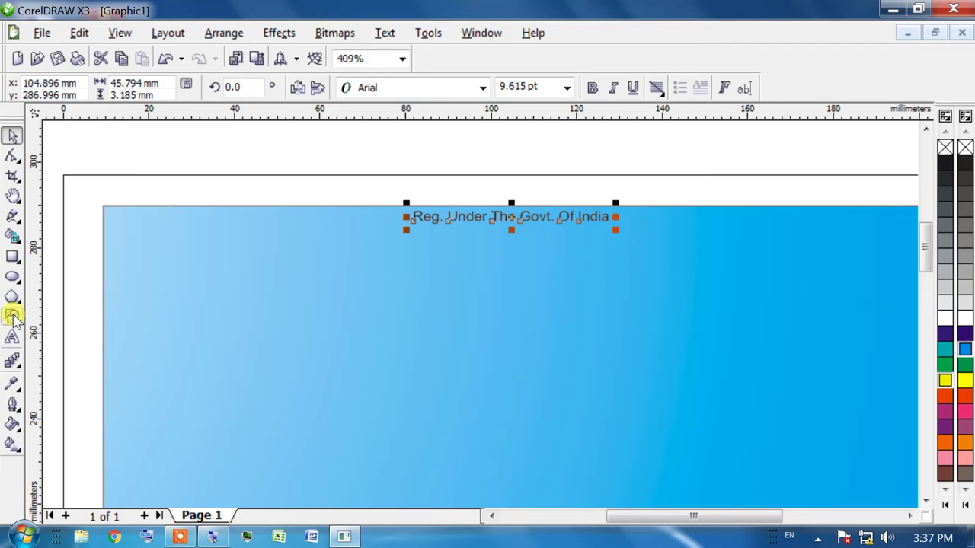
pyautogui.click(13, 339)
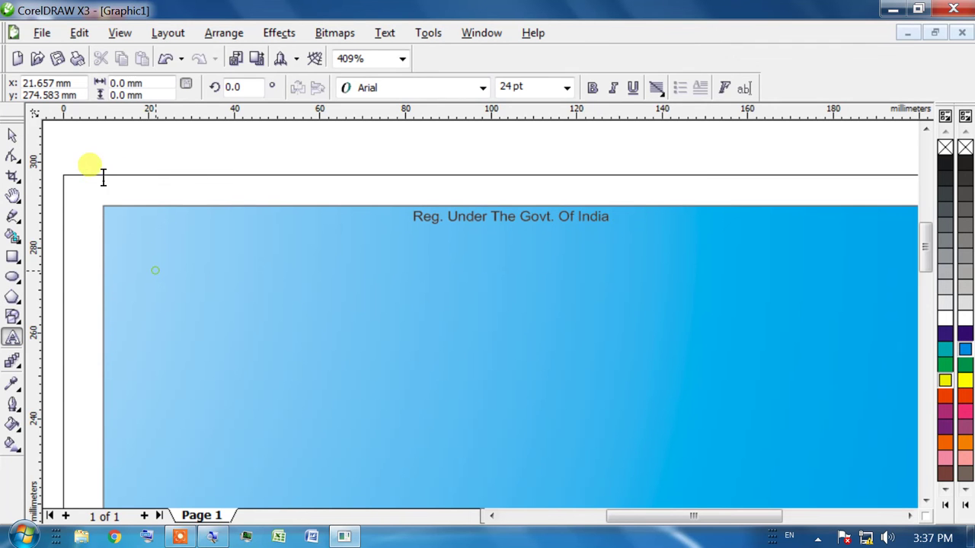
# Type 'MY UP GURU' on the banner, shift it left and enlarge it to about 84 pt
pyautogui.click(157, 259)
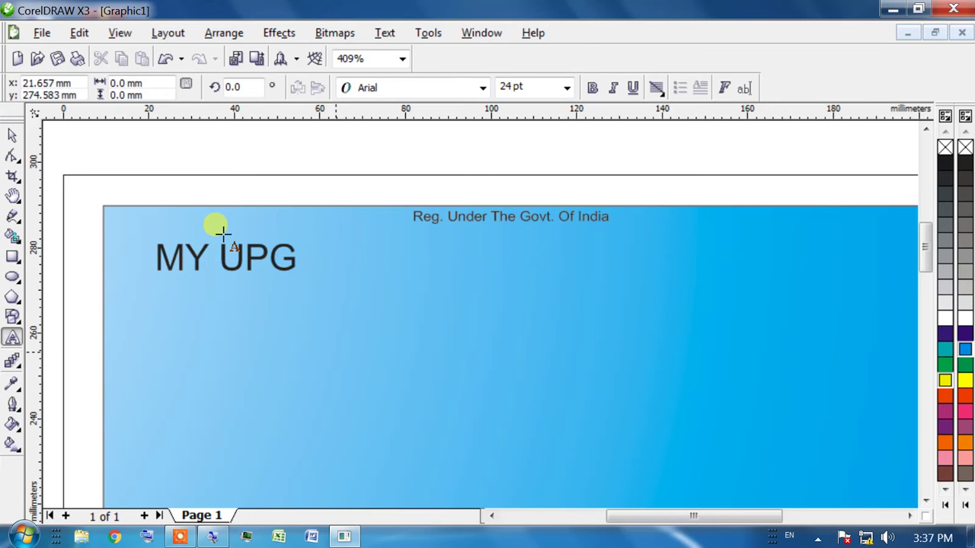
pyautogui.press('BackSpace')
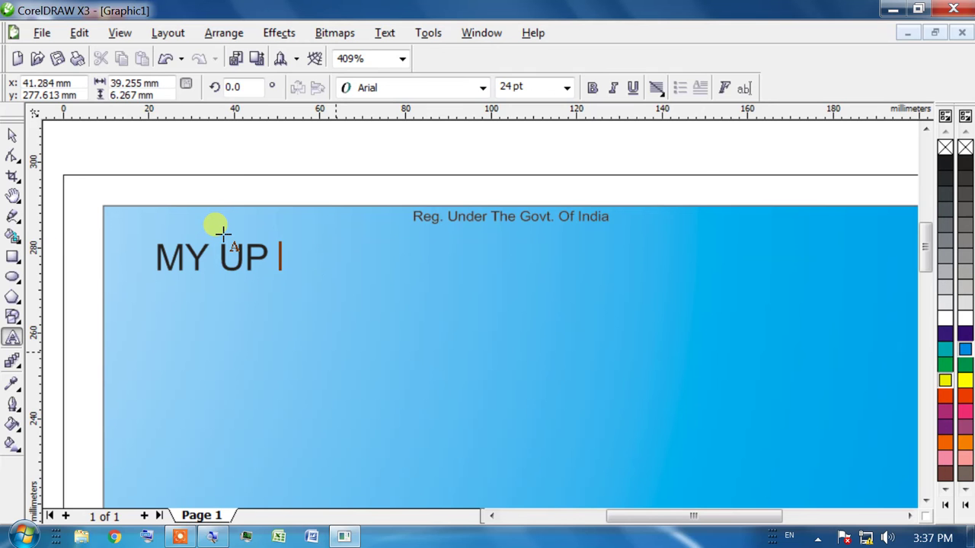
pyautogui.click(324, 344)
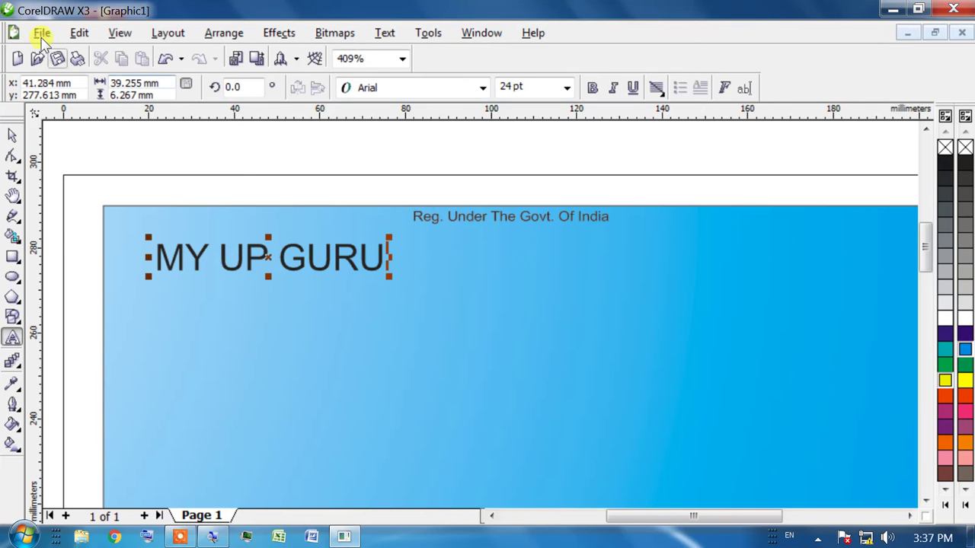
pyautogui.click(12, 135)
pyautogui.moveTo(259, 270); pyautogui.dragTo(216, 245)
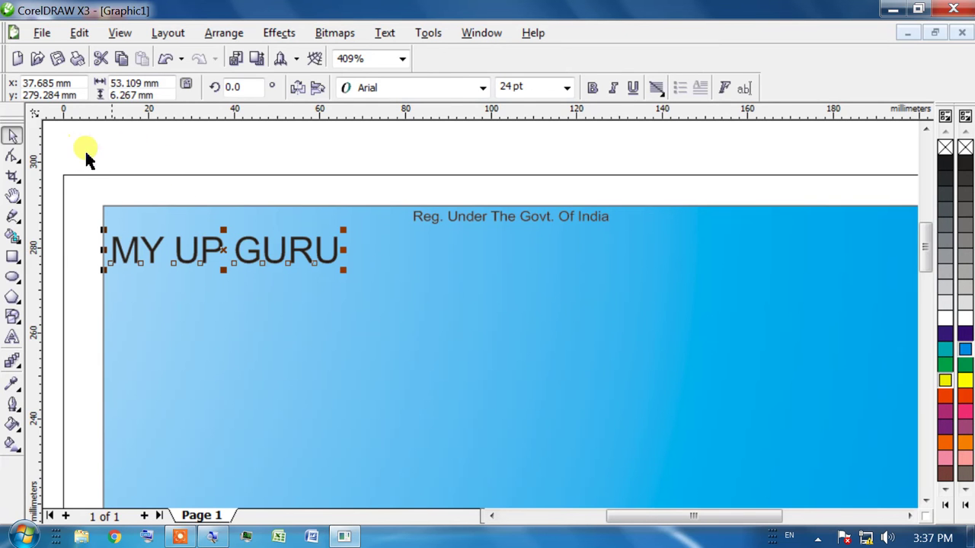
pyautogui.moveTo(343, 268)
pyautogui.mouseDown()
pyautogui.moveTo(607, 359)
pyautogui.moveTo(602, 254)
pyautogui.moveTo(540, 257)
pyautogui.moveTo(804, 384)
pyautogui.moveTo(538, 256)
pyautogui.moveTo(808, 392)
pyautogui.mouseUp()
# Set MY UP GURU in Arial Black, narrow it to the banner width, and fill it white
pyautogui.press('F4')
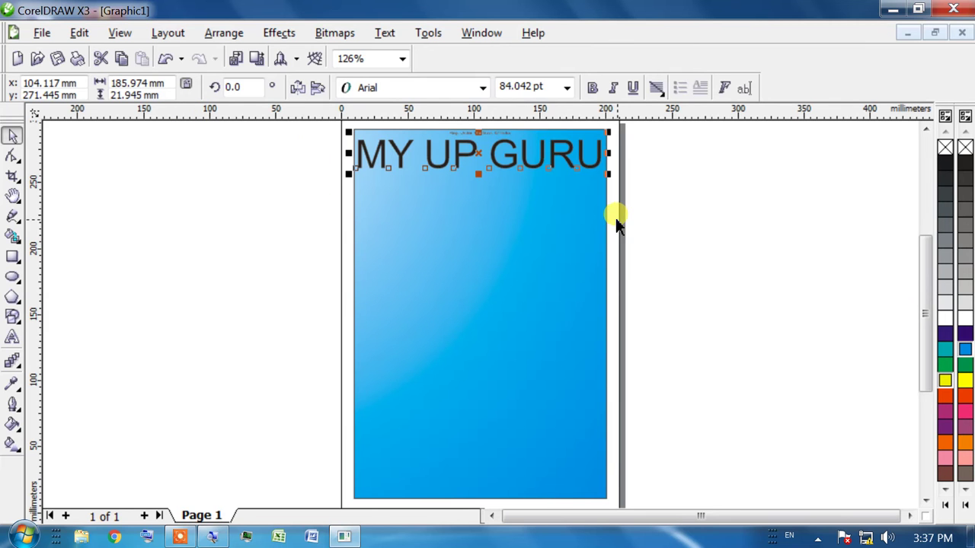
pyautogui.click(366, 129)
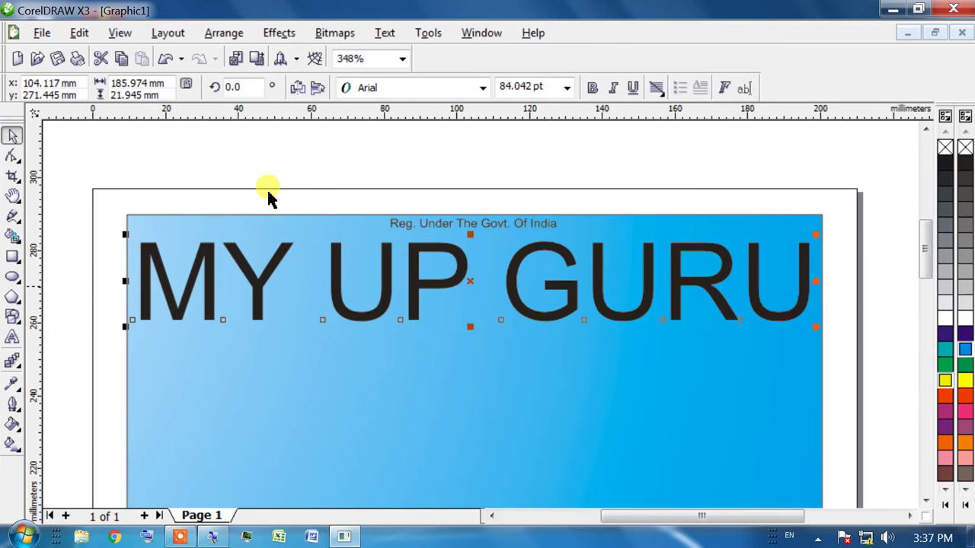
pyautogui.click(332, 131)
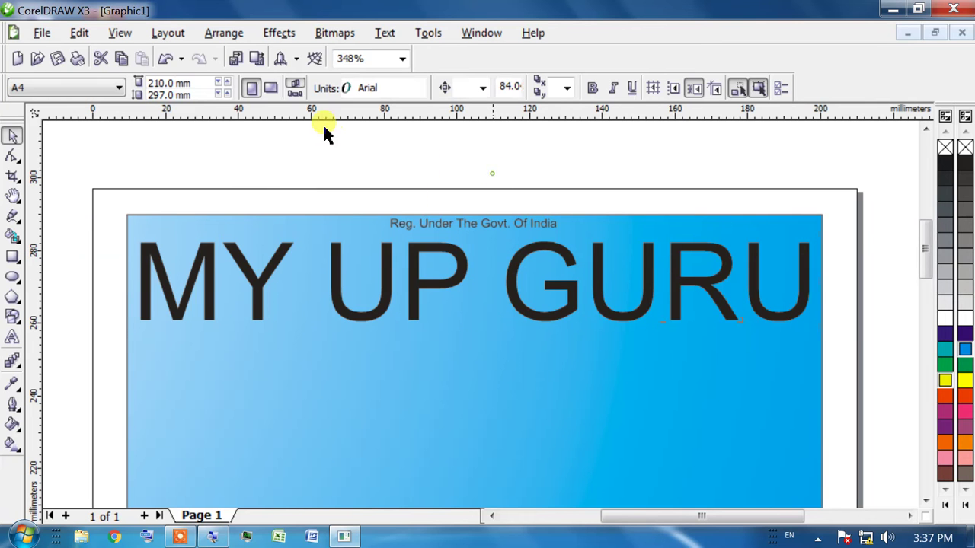
pyautogui.click(447, 255)
pyautogui.click(483, 87)
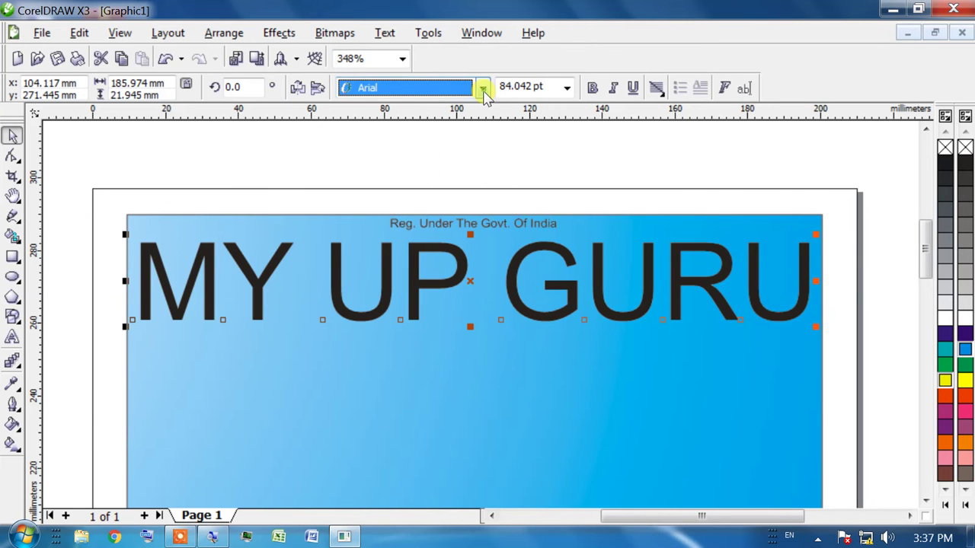
pyautogui.press('Return')
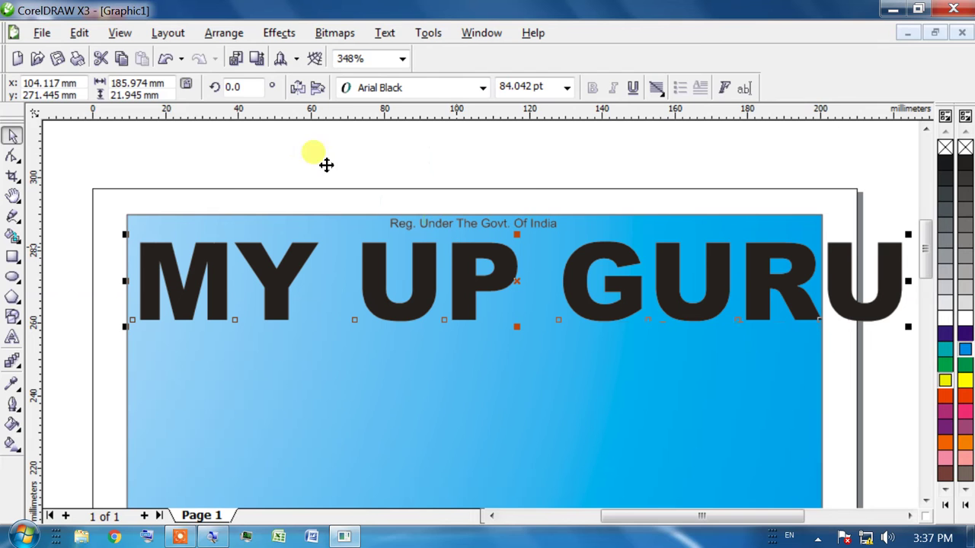
pyautogui.moveTo(908, 280); pyautogui.dragTo(817, 281)
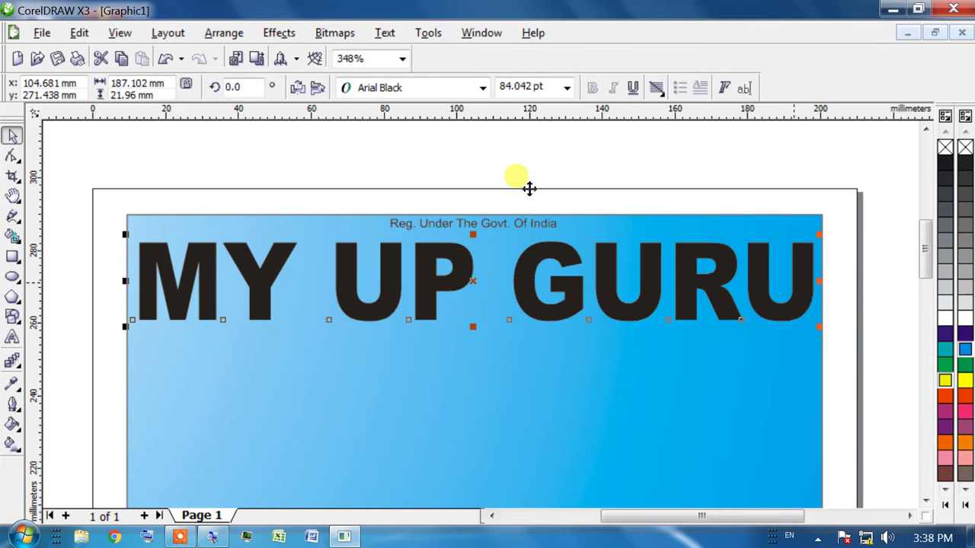
pyautogui.click(945, 319)
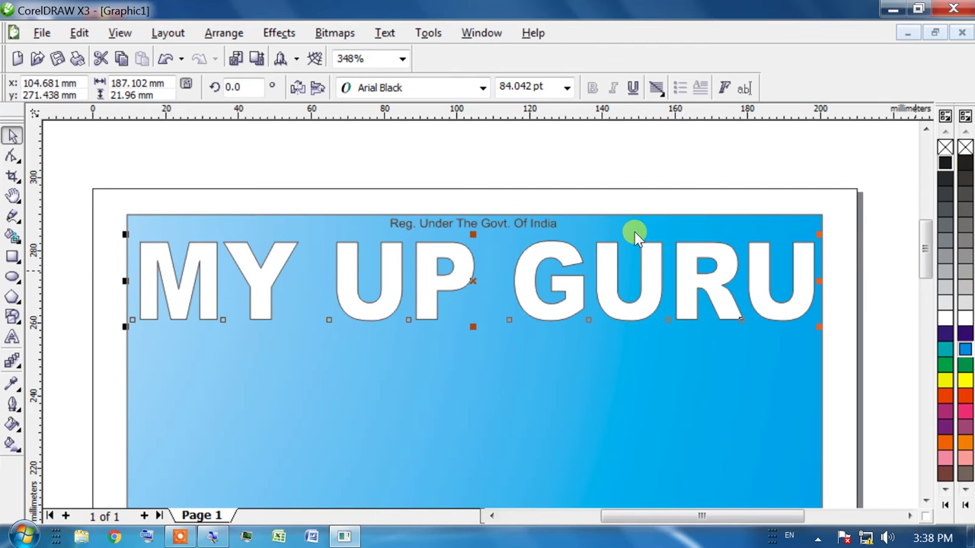
# Fill the heading yellow and drag a vertical white-to-yellow linear gradient through its letters
pyautogui.click(945, 380)
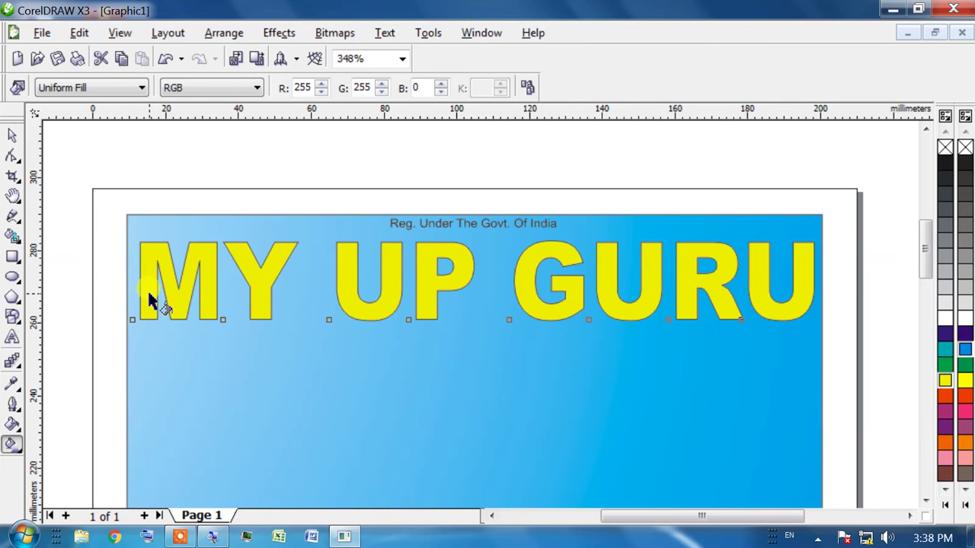
pyautogui.moveTo(159, 278); pyautogui.dragTo(109, 184)
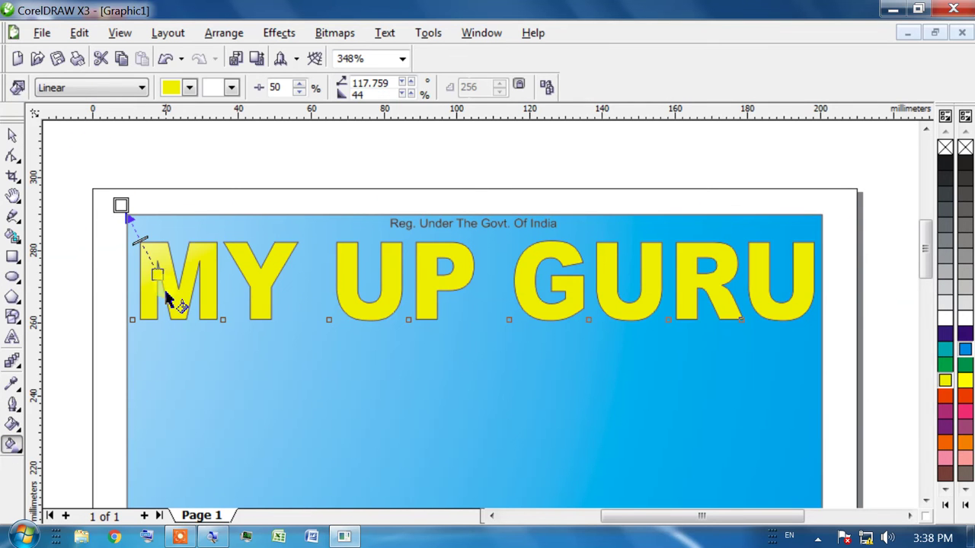
pyautogui.moveTo(158, 275); pyautogui.dragTo(584, 289)
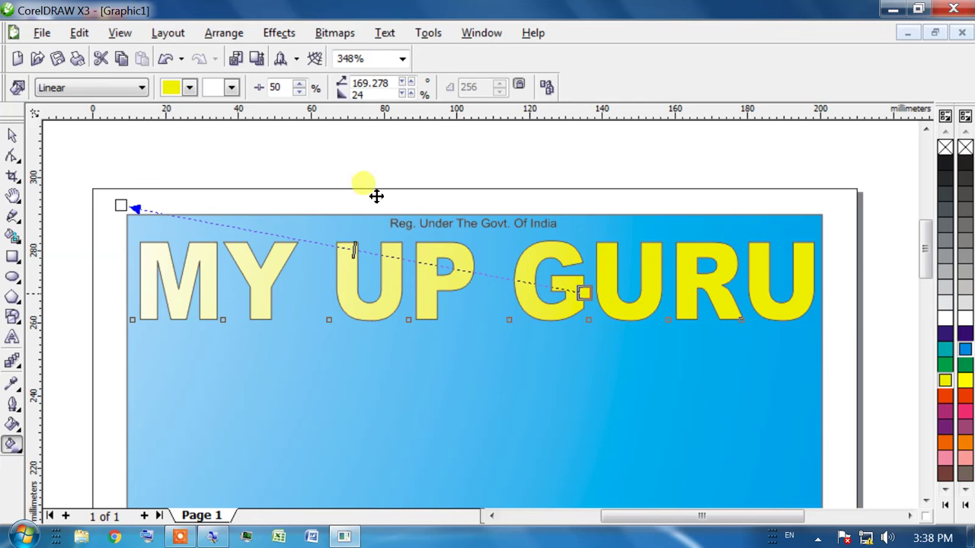
pyautogui.moveTo(389, 194); pyautogui.dragTo(453, 272)
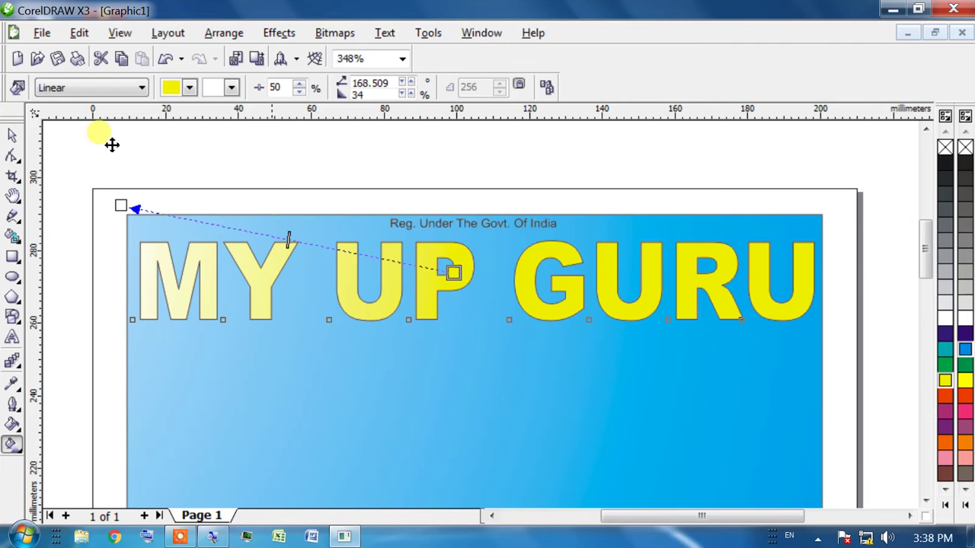
pyautogui.moveTo(121, 206); pyautogui.dragTo(469, 144)
pyautogui.moveTo(454, 272)
pyautogui.mouseDown()
pyautogui.moveTo(461, 343)
pyautogui.moveTo(463, 283)
pyautogui.mouseUp()
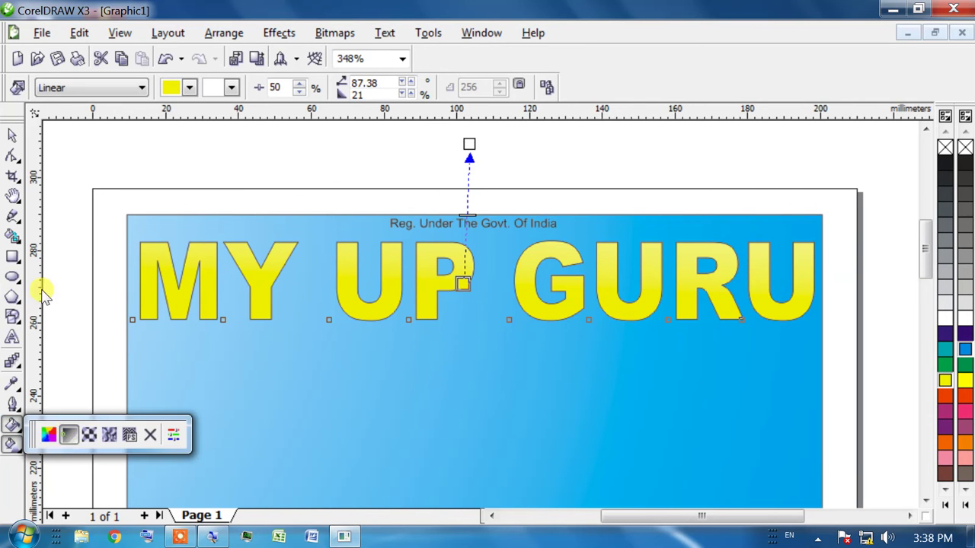
# Make the fountain fill end in orange-red, with yellow at the text bottom and red at the top
pyautogui.press('F11')
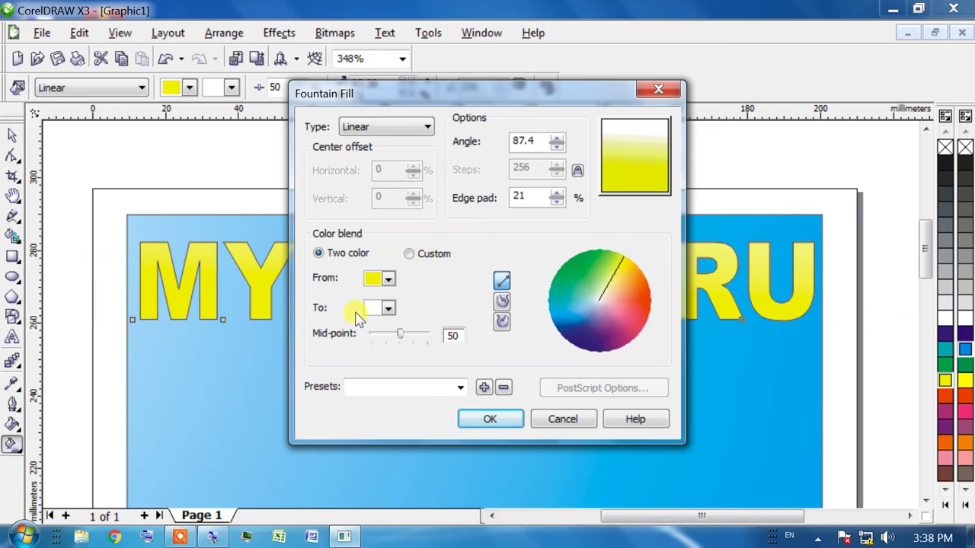
pyautogui.click(388, 307)
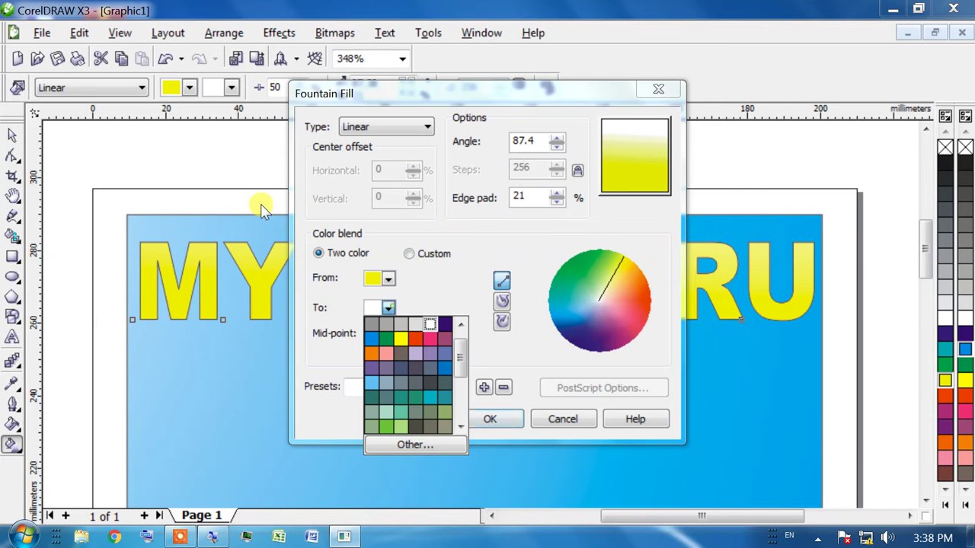
pyautogui.click(387, 333)
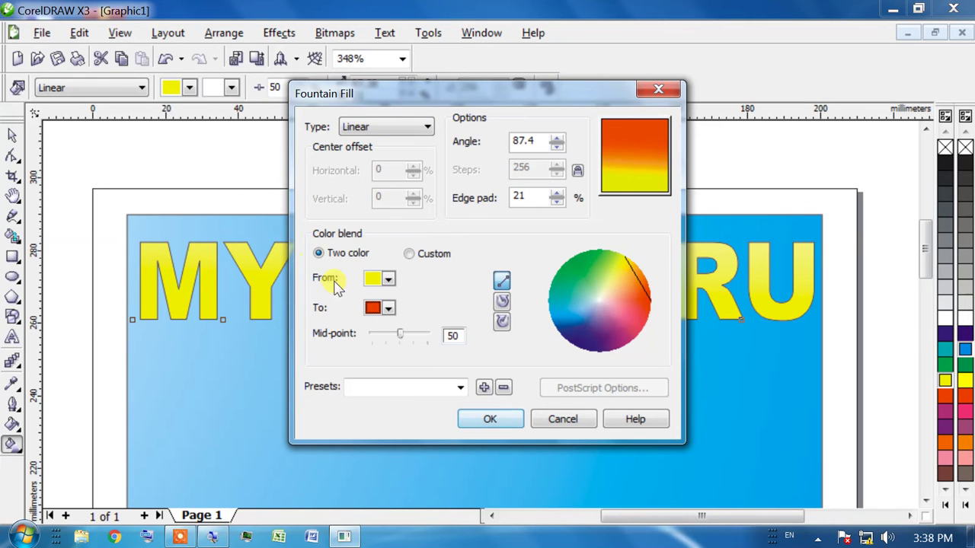
pyautogui.press('Return')
pyautogui.moveTo(463, 285); pyautogui.dragTo(465, 319)
pyautogui.moveTo(463, 132); pyautogui.dragTo(467, 242)
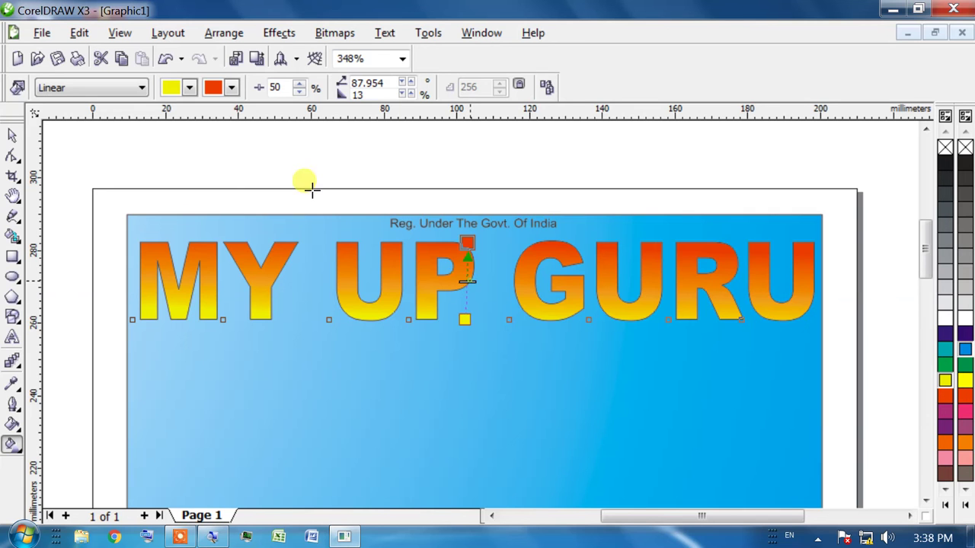
pyautogui.moveTo(467, 280); pyautogui.dragTo(468, 290)
# Undo the gradient midpoint shift, then try a thicker dark outline on the heading and undo it
pyautogui.hotkey('ctrl', 'z')
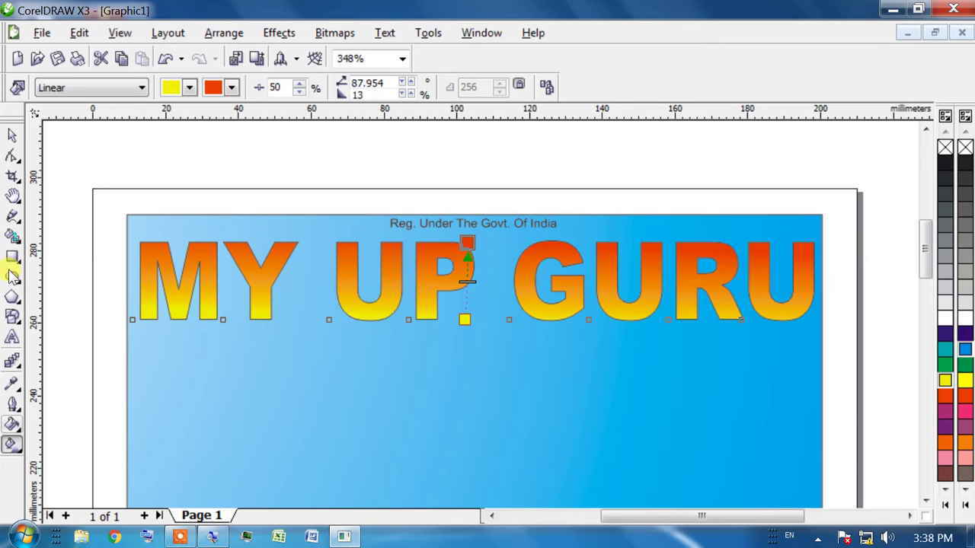
pyautogui.click(14, 410)
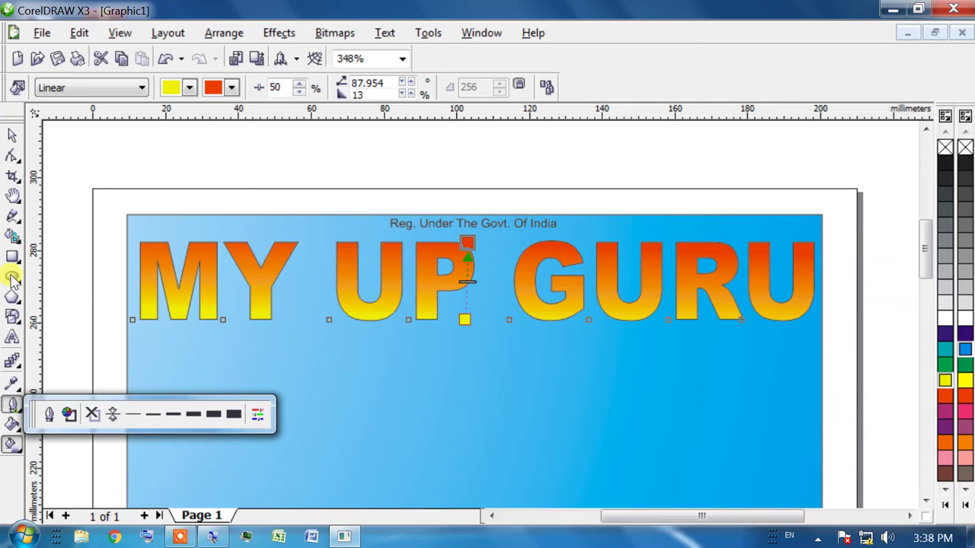
pyautogui.click(172, 415)
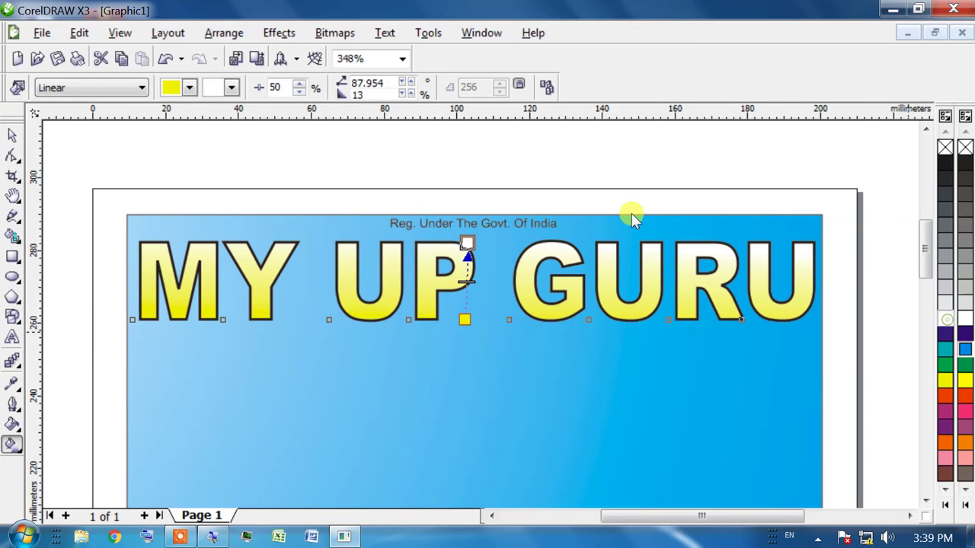
pyautogui.hotkey('ctrl', 'z')
pyautogui.hotkey('ctrl', 'z')
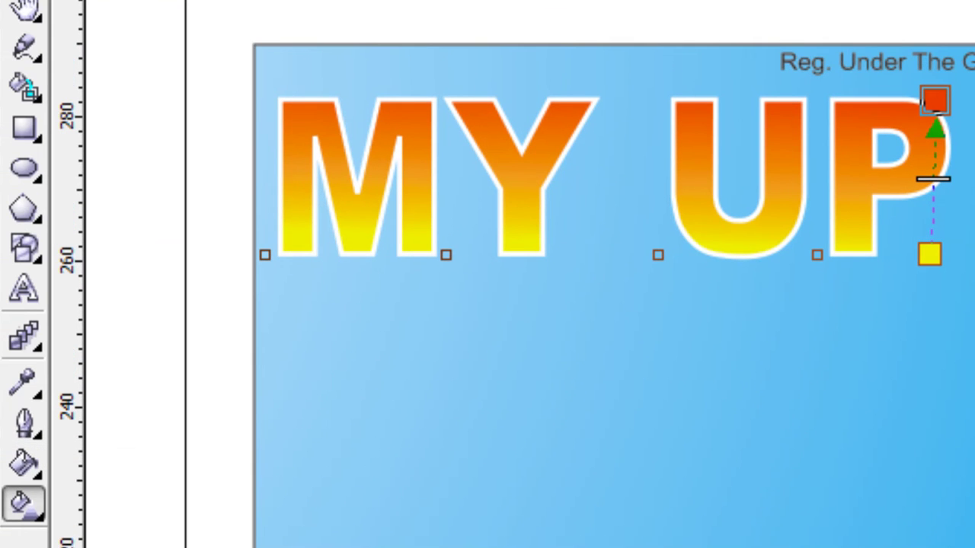
pyautogui.click(23, 460)
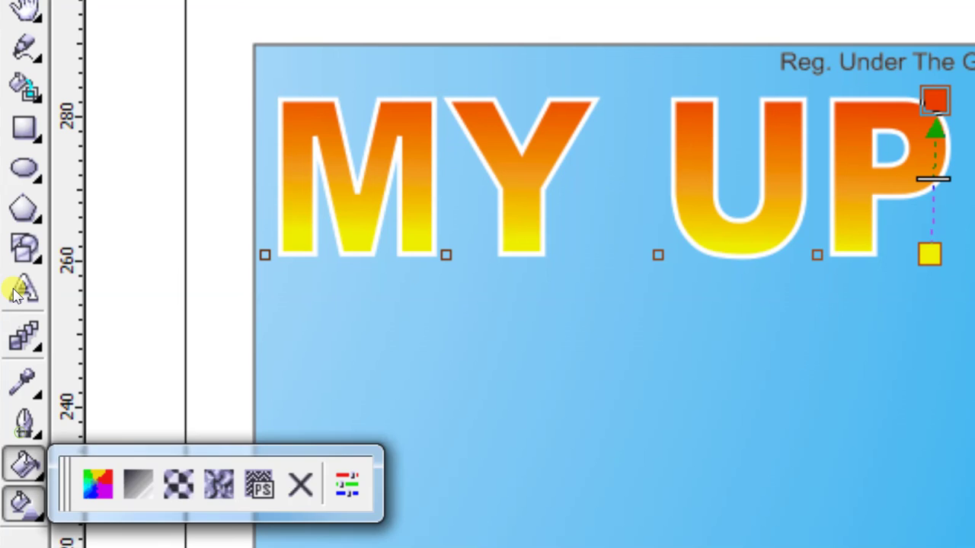
pyautogui.moveTo(23, 335)
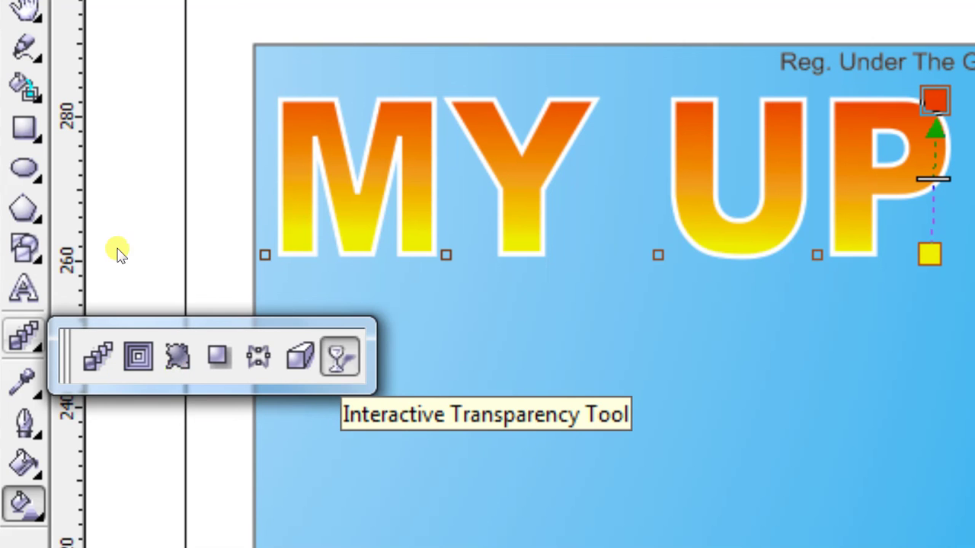
pyautogui.click(338, 357)
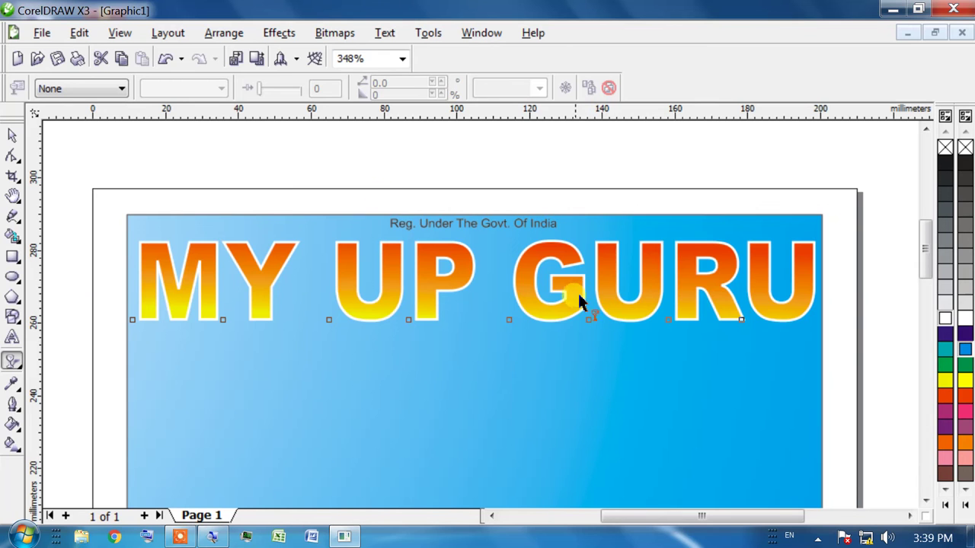
pyautogui.moveTo(576, 300); pyautogui.dragTo(597, 313)
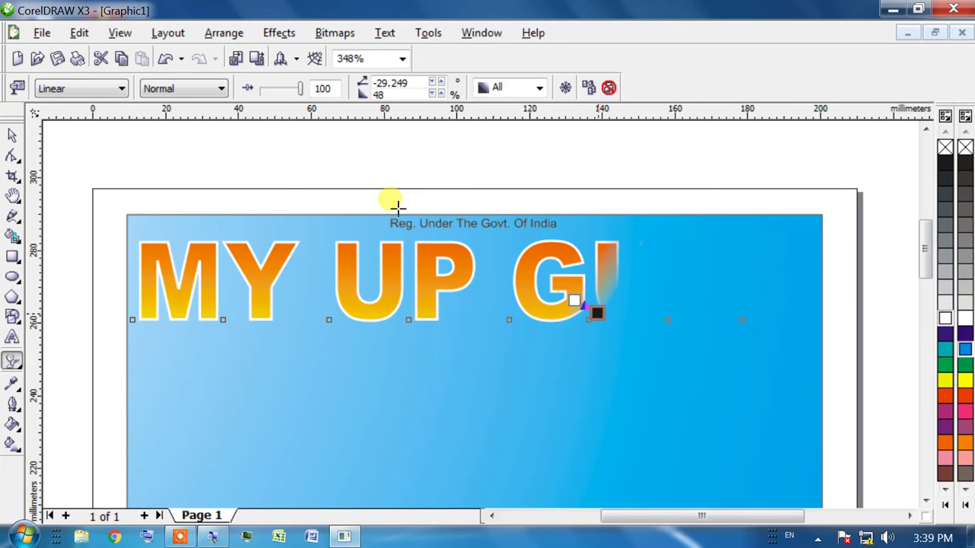
pyautogui.moveTo(593, 312); pyautogui.dragTo(783, 368)
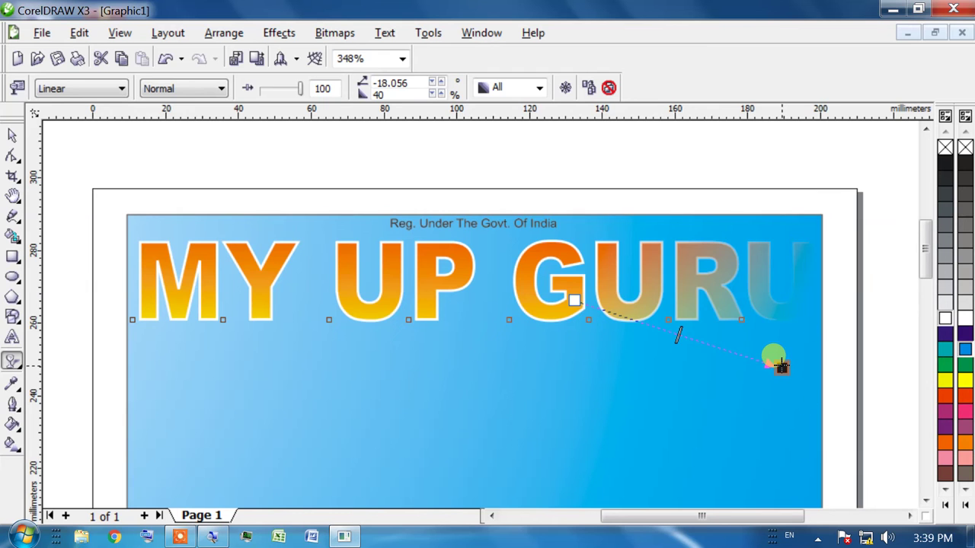
pyautogui.hotkey('ctrl', 'z')
pyautogui.hotkey('ctrl', 'z')
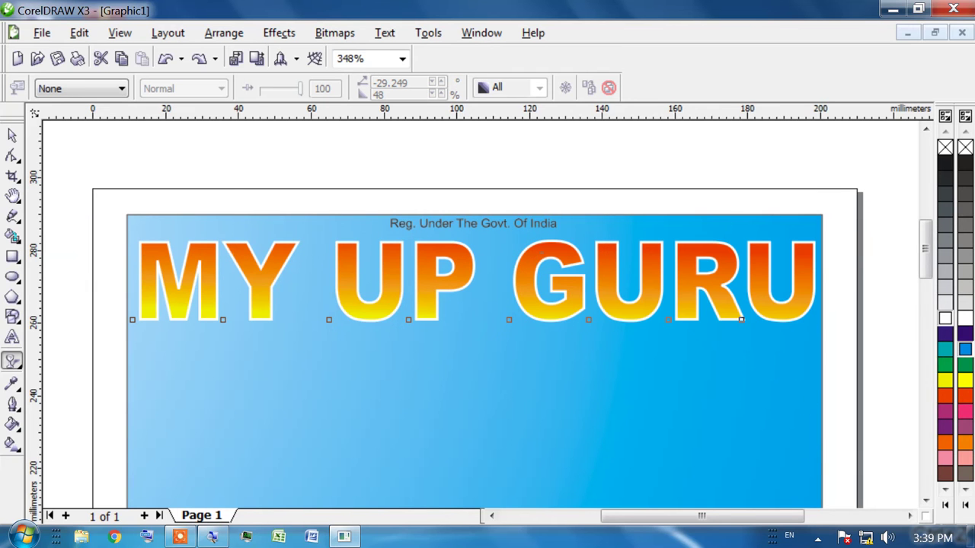
# Add a soft dark drop shadow behind MY UP GURU and make the heading slightly narrower
pyautogui.click(17, 364)
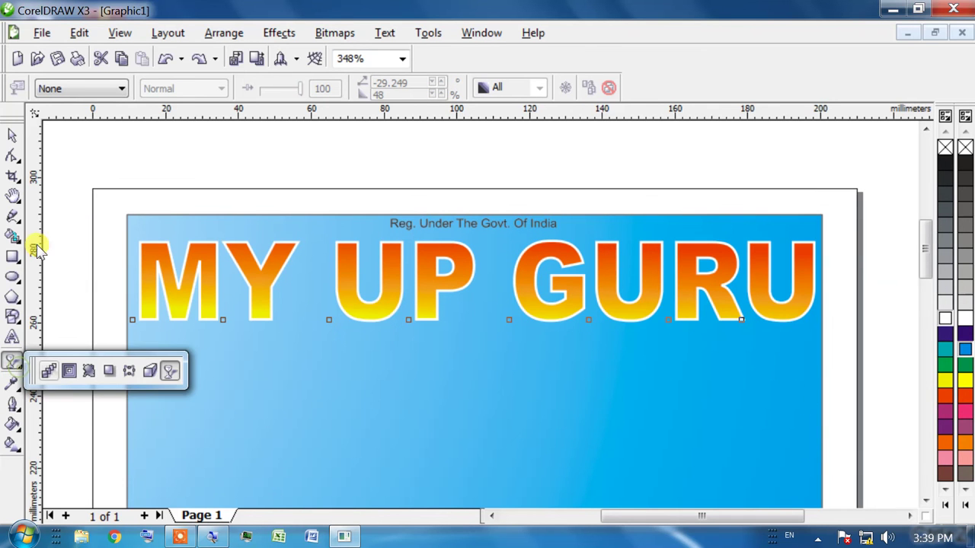
pyautogui.click(110, 373)
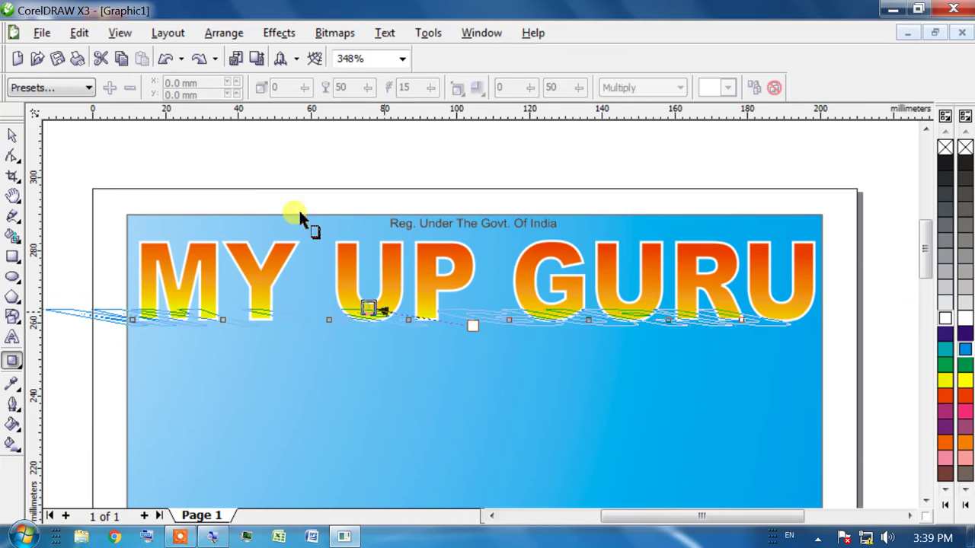
pyautogui.moveTo(473, 314); pyautogui.dragTo(515, 233)
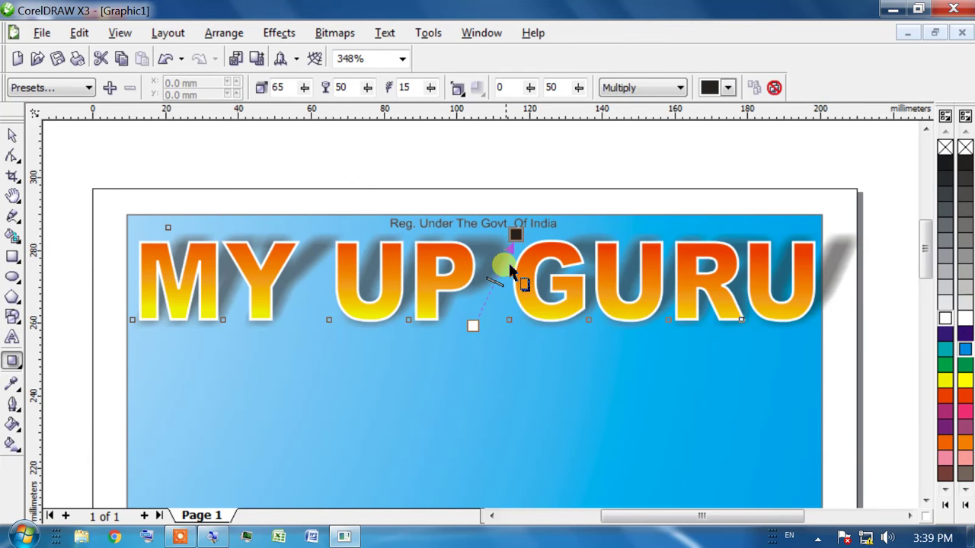
pyautogui.moveTo(515, 233); pyautogui.dragTo(488, 241)
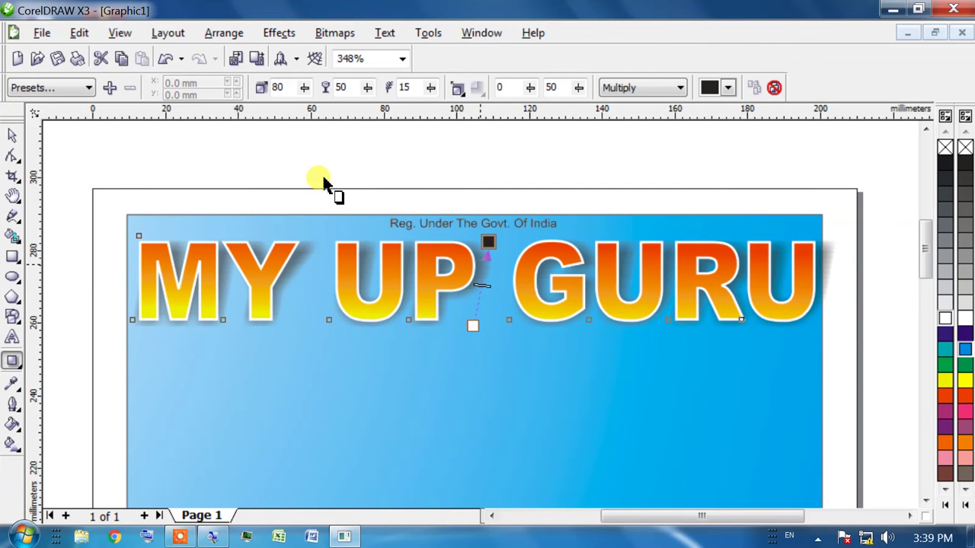
pyautogui.moveTo(477, 286); pyautogui.dragTo(487, 246)
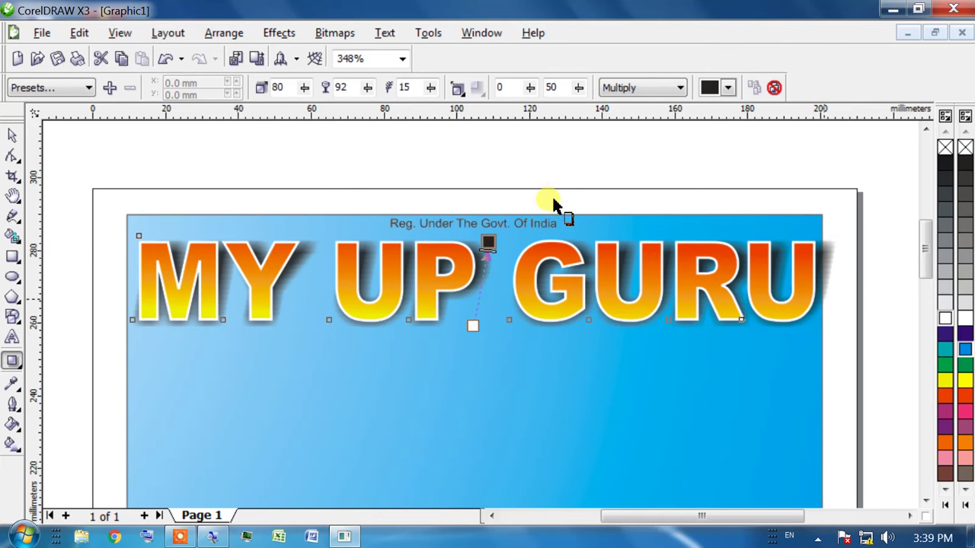
pyautogui.click(12, 135)
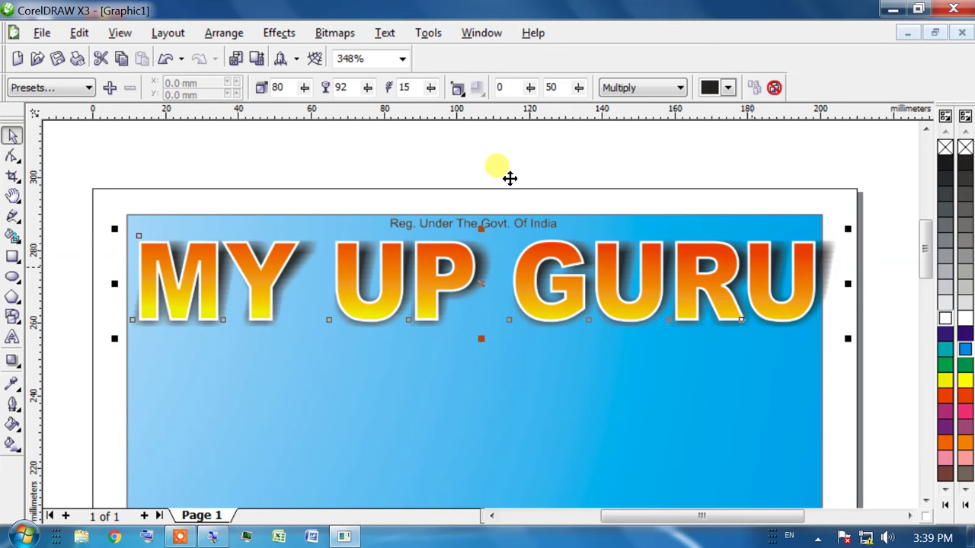
pyautogui.moveTo(847, 283); pyautogui.dragTo(834, 284)
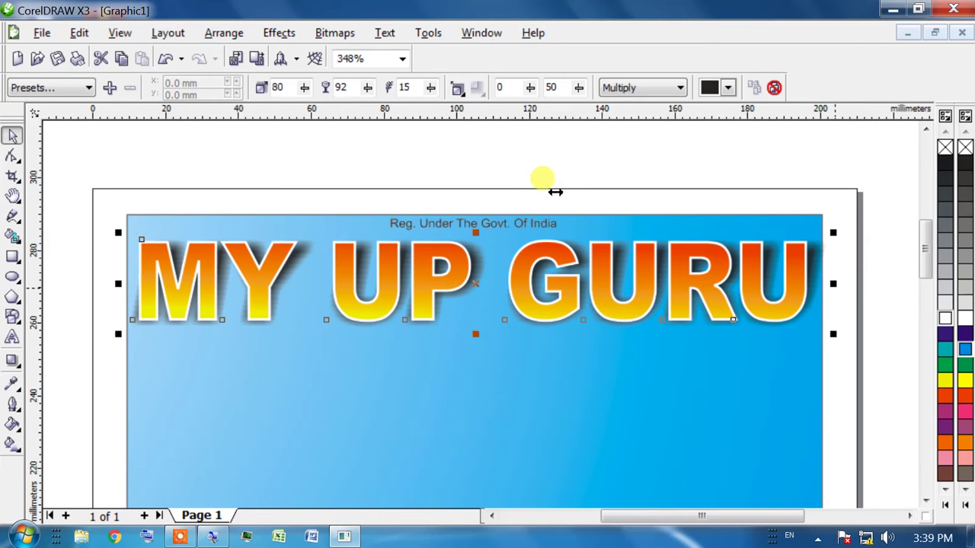
# Drag a duplicate of the MY UP GURU heading to sit directly below the original
pyautogui.click(200, 255)
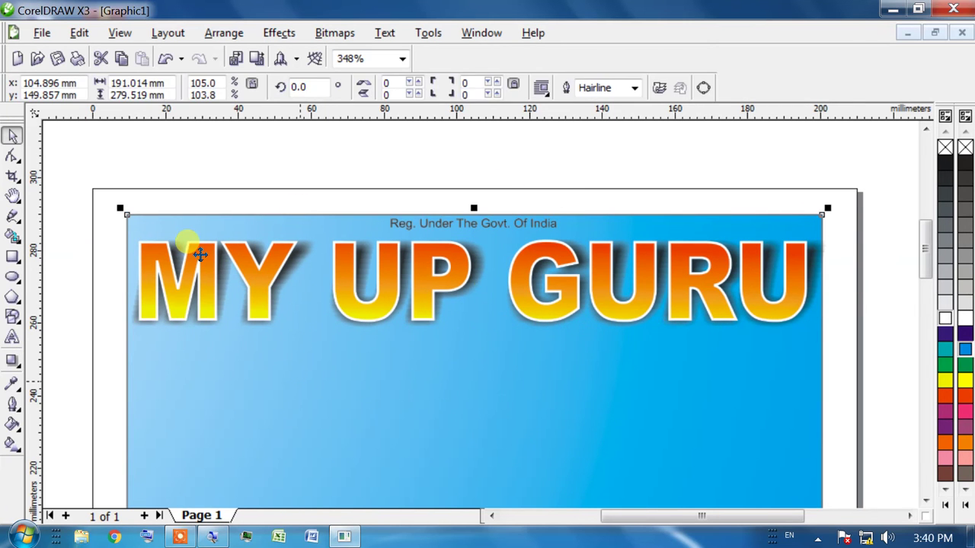
pyautogui.click(396, 303)
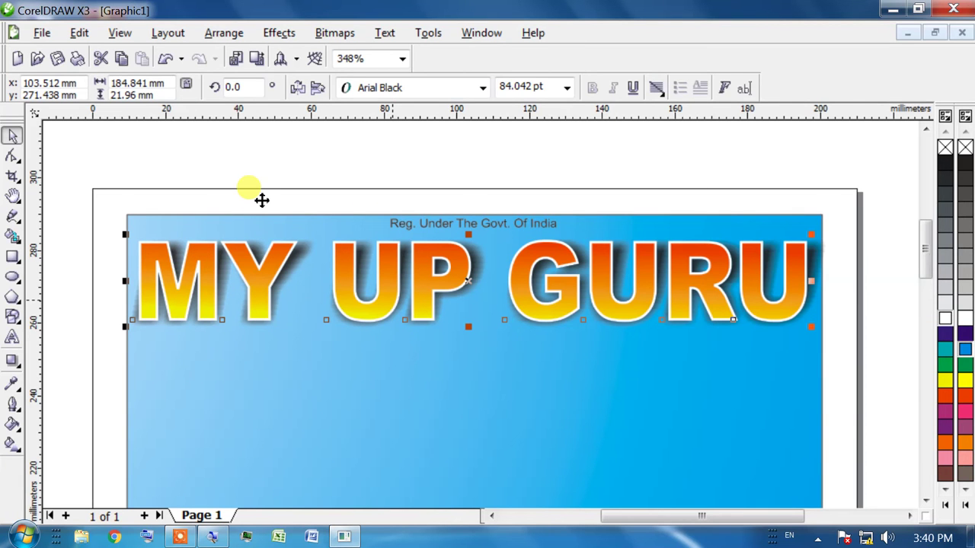
pyautogui.moveTo(312, 187); pyautogui.dragTo(466, 369)
pyautogui.rightClick(466, 369)
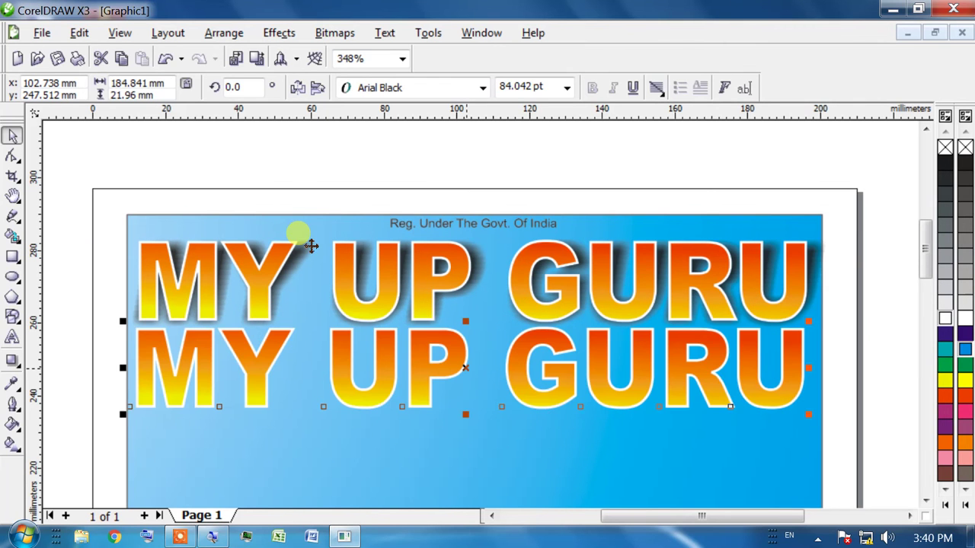
pyautogui.click(458, 361)
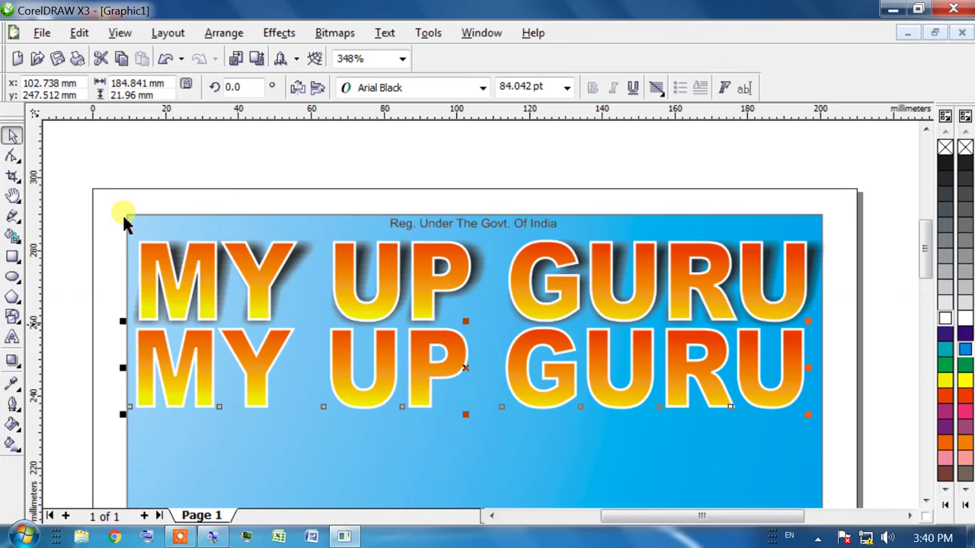
# Retype the lower heading copy as 'ACADEMY-' followed by the academy's phone number
pyautogui.click(12, 337)
pyautogui.click(274, 369)
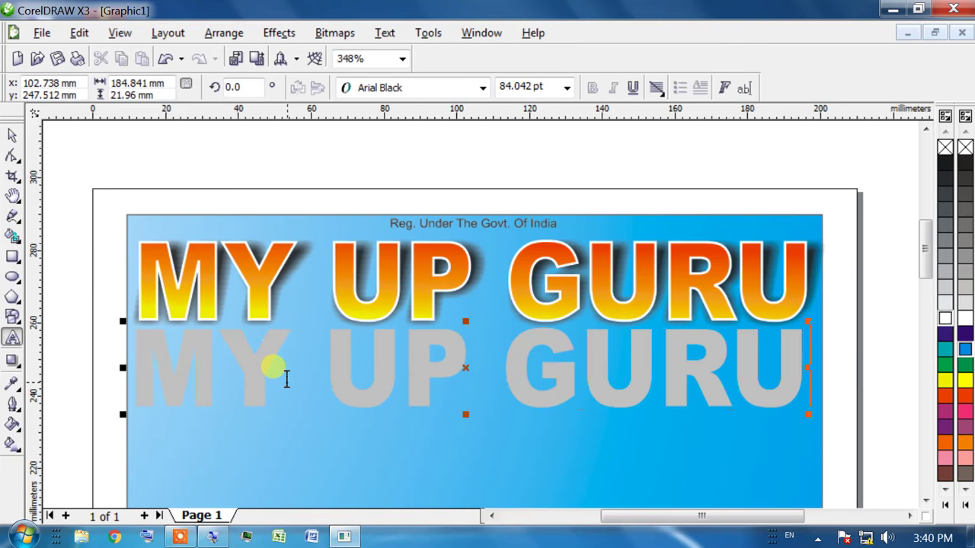
pyautogui.click(177, 242)
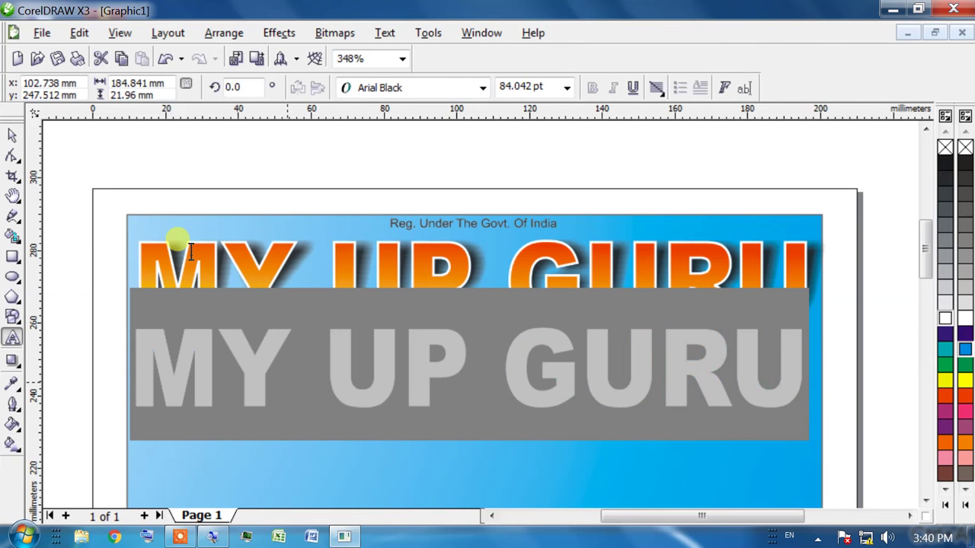
pyautogui.write('a')
pyautogui.press('BackSpace')
pyautogui.write('AC')
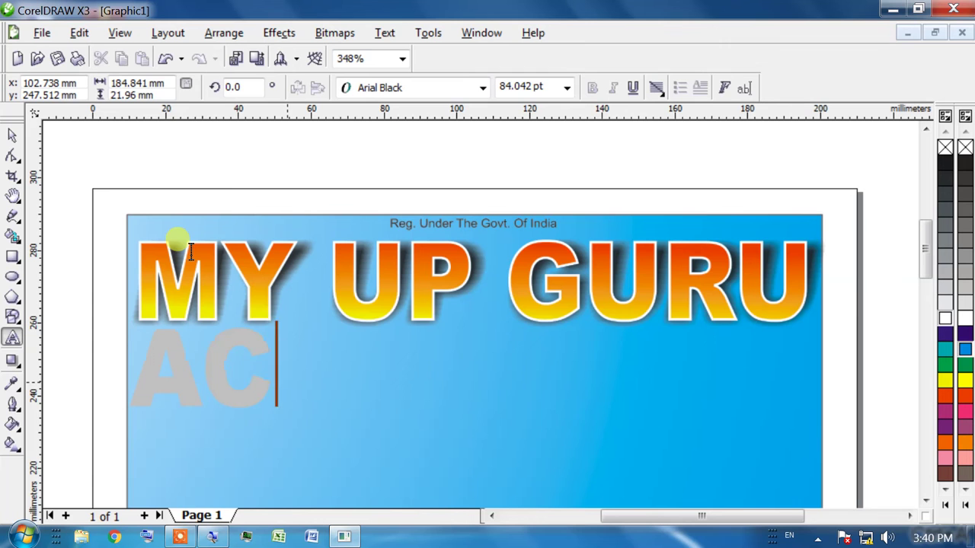
pyautogui.write('ADEMY')
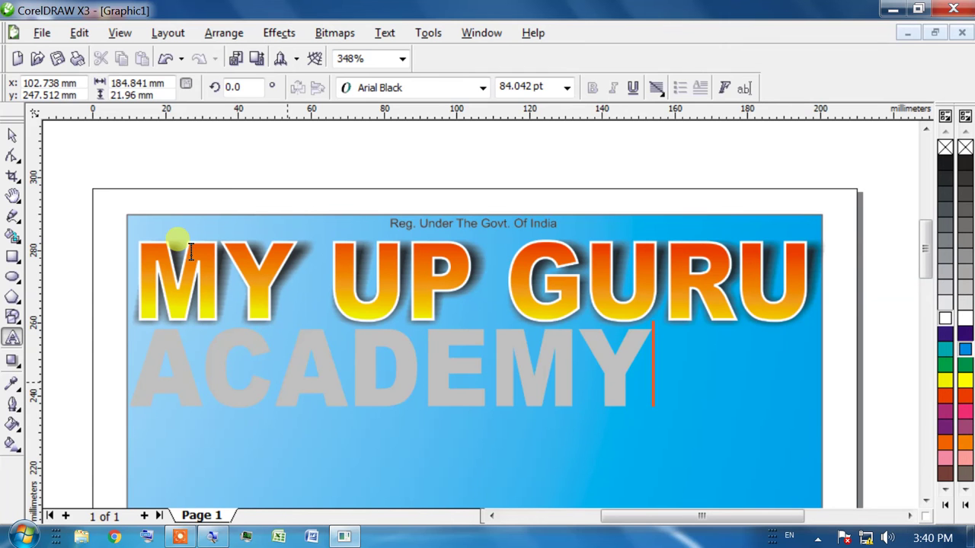
pyautogui.write('-90')
pyautogui.press('BackSpace')
pyautogui.press('BackSpace')
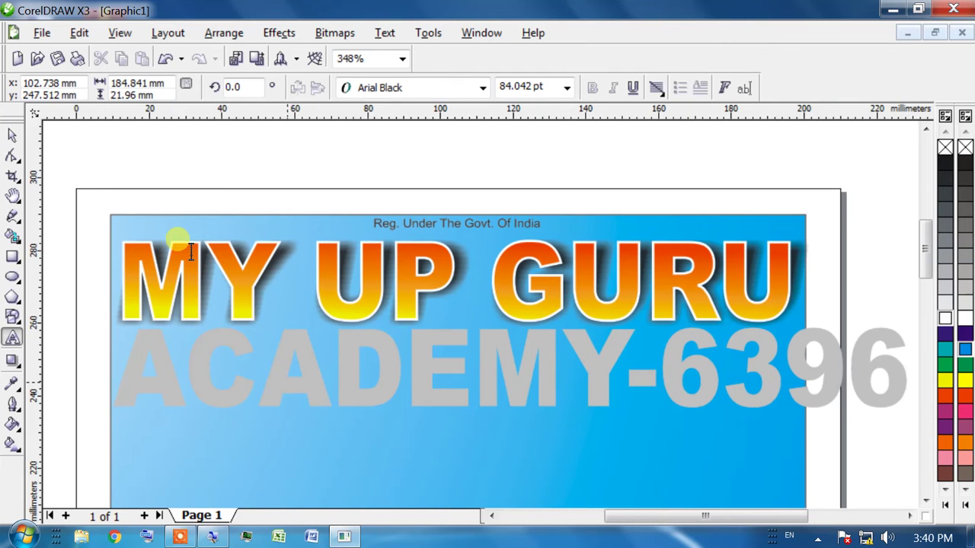
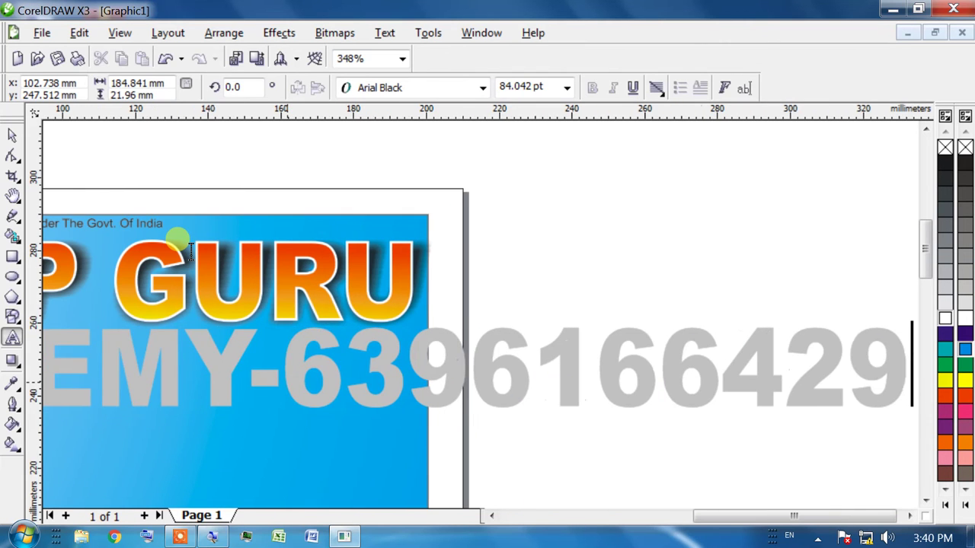
# Copy GURU's gradient fill onto the ACADEMY line and shrink it to about 48.8 pt
pyautogui.click(12, 135)
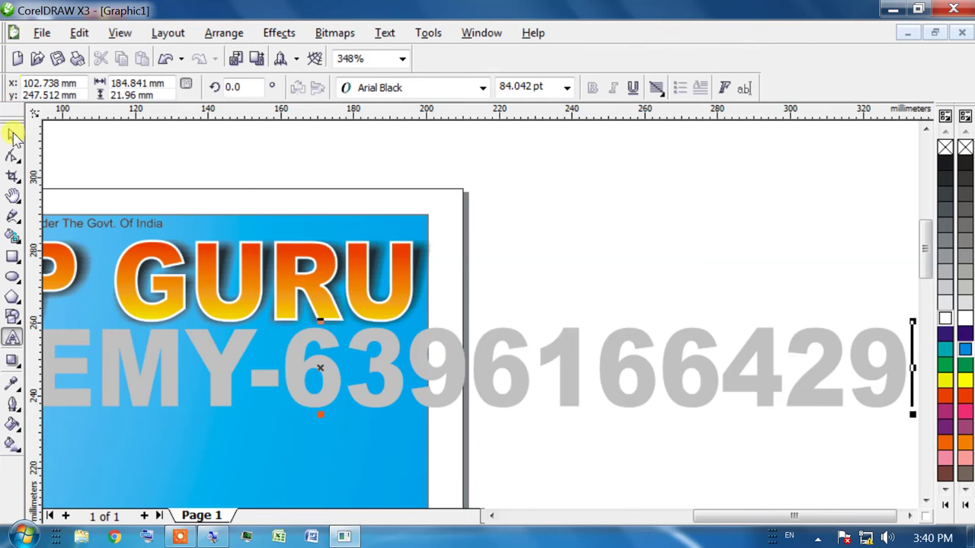
pyautogui.click(381, 275)
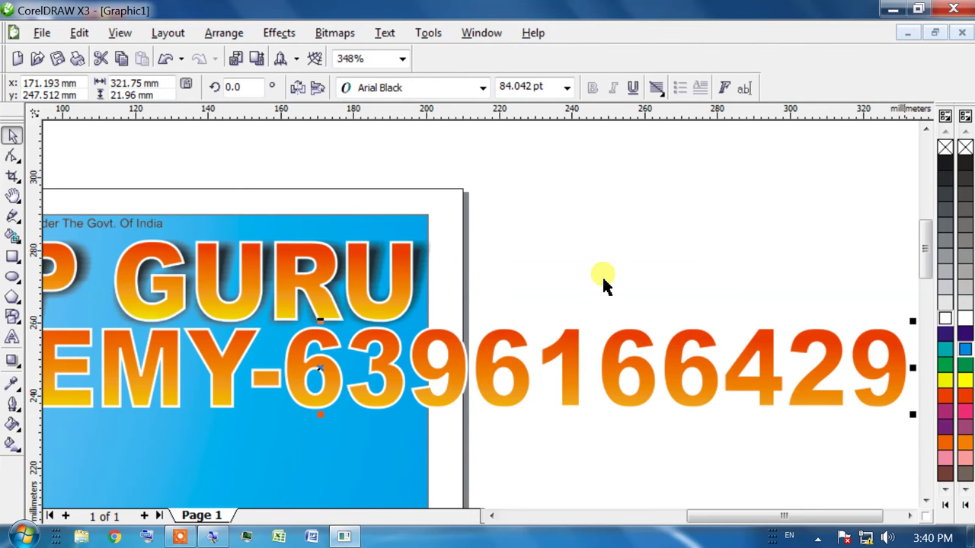
pyautogui.moveTo(913, 417); pyautogui.dragTo(481, 254)
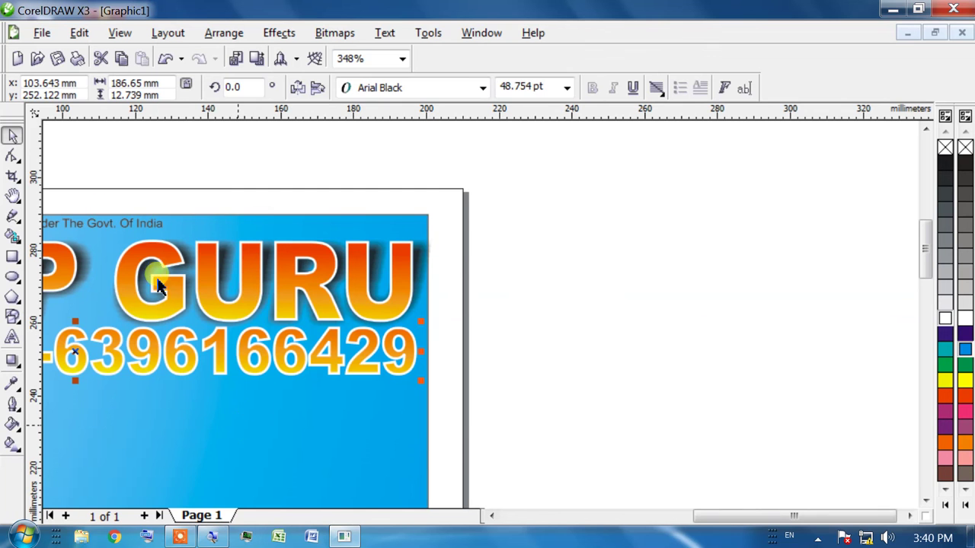
# Bring the whole banner into view and narrow the ACADEMY line slightly from its left side
pyautogui.press('h')
pyautogui.moveTo(148, 279); pyautogui.dragTo(473, 393)
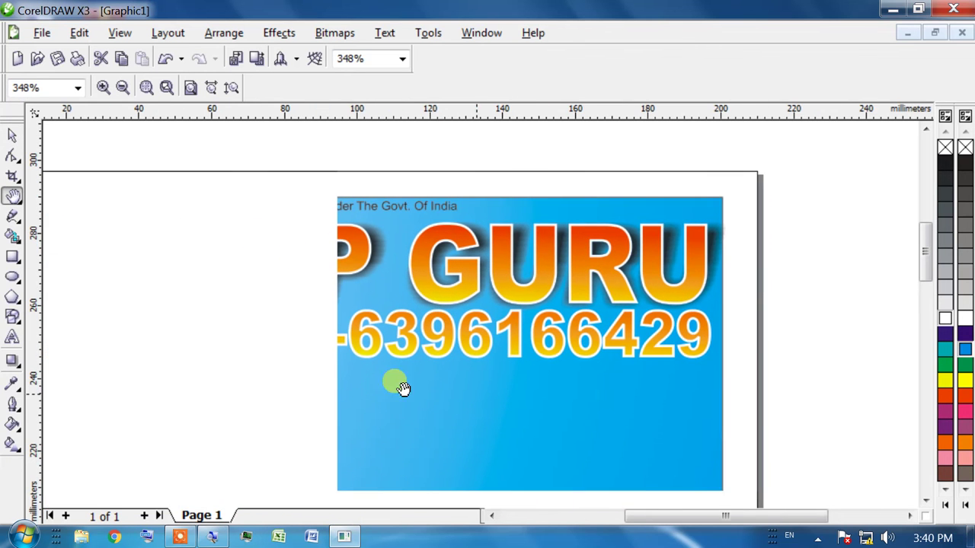
pyautogui.moveTo(257, 250); pyautogui.dragTo(347, 238)
pyautogui.moveTo(420, 368); pyautogui.dragTo(435, 365)
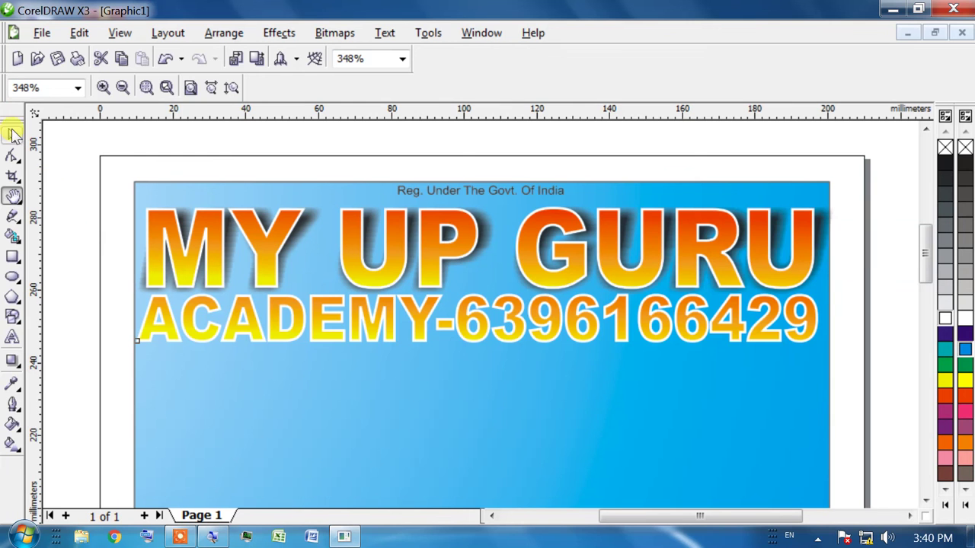
pyautogui.click(14, 135)
pyautogui.click(164, 295)
pyautogui.press('Tab')
pyautogui.hotkey('shift', 'Tab')
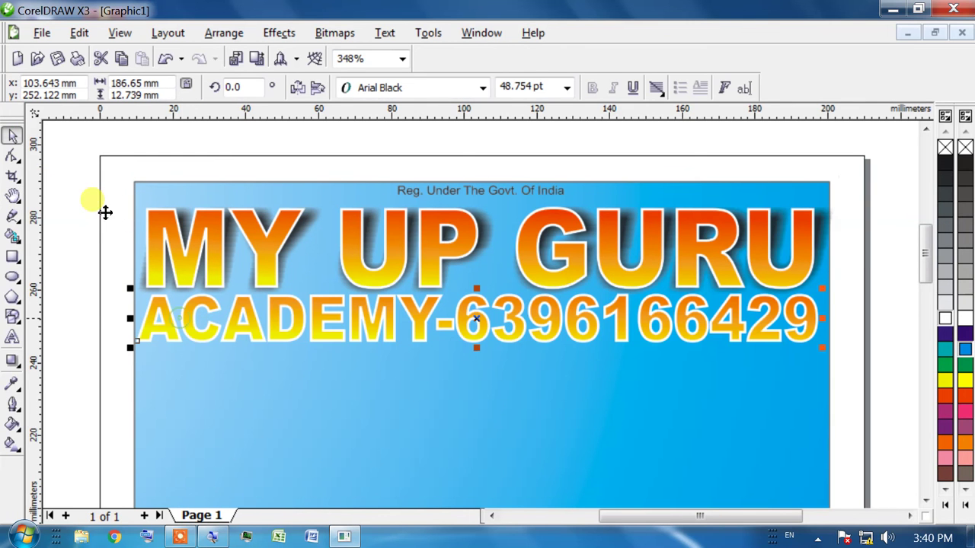
pyautogui.moveTo(132, 321); pyautogui.dragTo(139, 321)
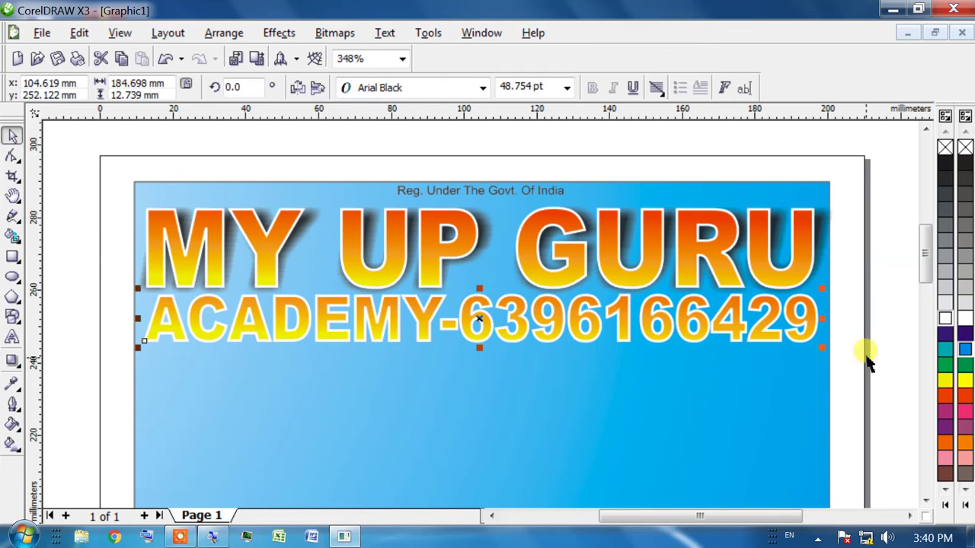
# Outline the ACADEMY line in black, then switch the outline colour to white
pyautogui.click(689, 340)
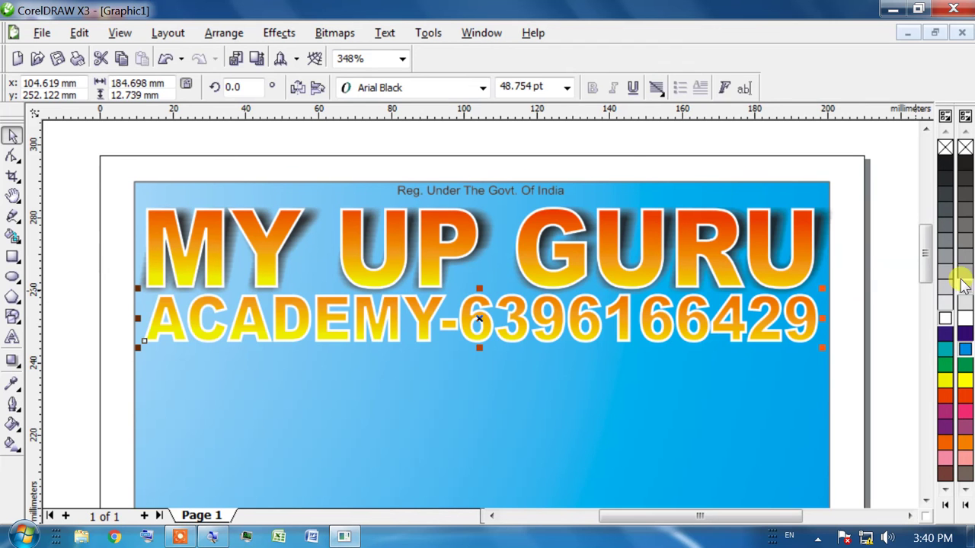
pyautogui.rightClick(945, 163)
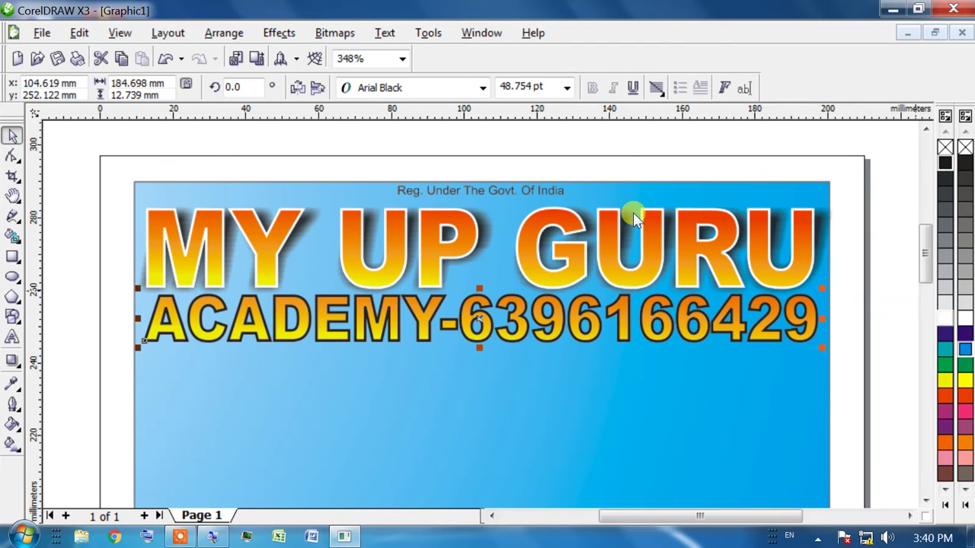
pyautogui.rightClick(945, 318)
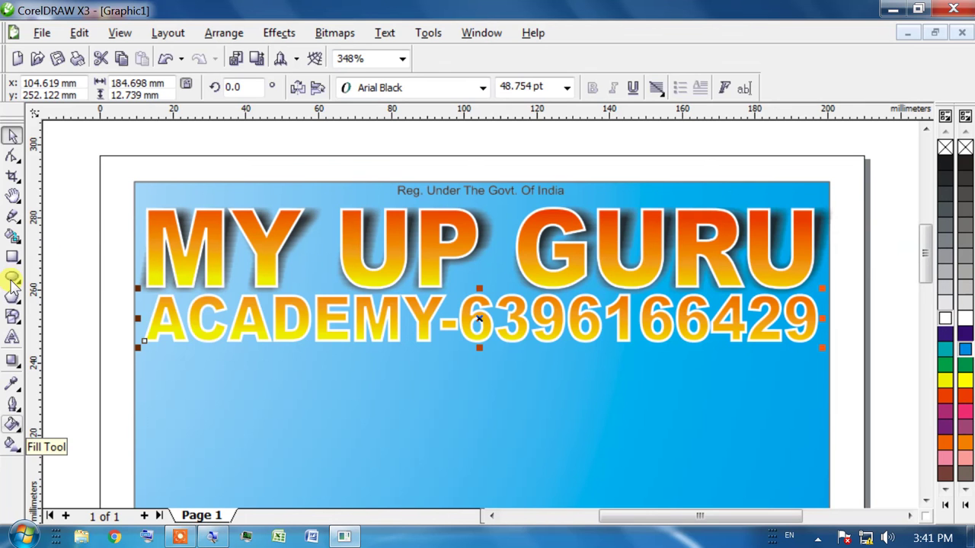
pyautogui.click(944, 396)
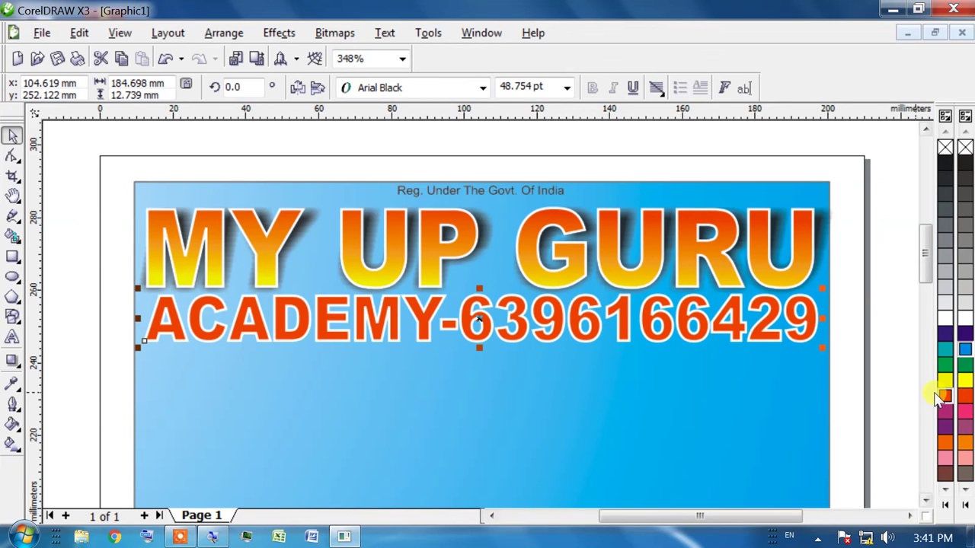
pyautogui.rightClick(944, 383)
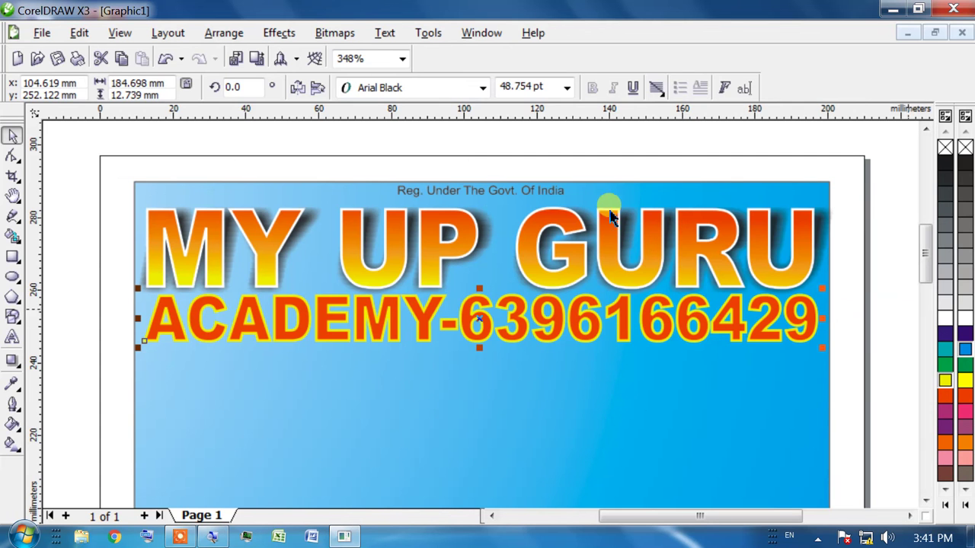
pyautogui.rightClick(946, 318)
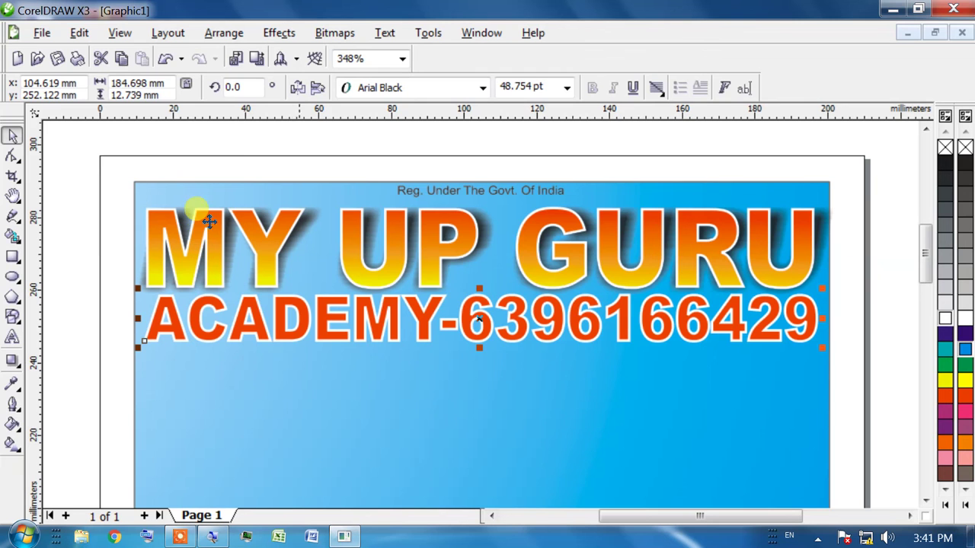
# Try moving the small 'Reg. Under The Govt. Of India' line, then delete the stray duplicate
pyautogui.click(435, 181)
pyautogui.moveTo(458, 183); pyautogui.dragTo(447, 356)
pyautogui.press('Escape')
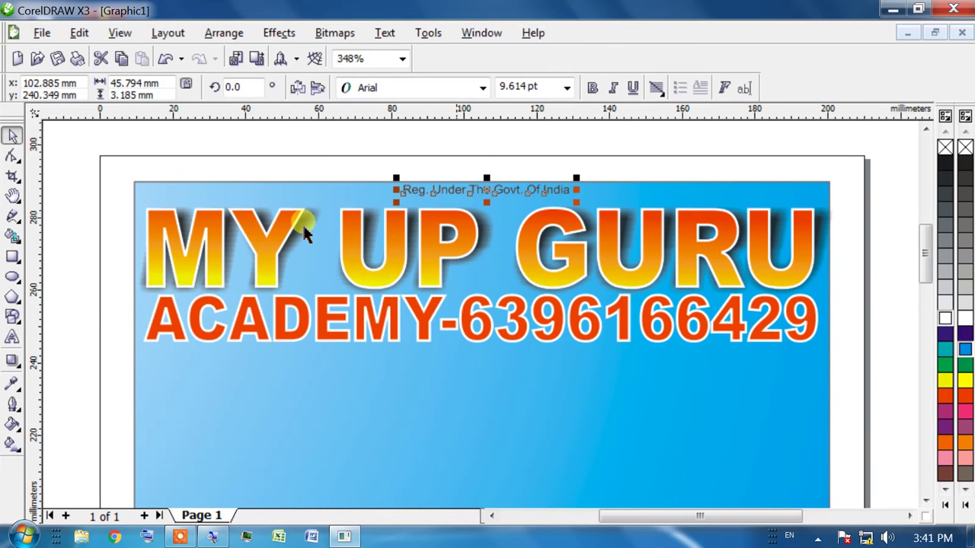
pyautogui.moveTo(488, 187); pyautogui.dragTo(326, 242)
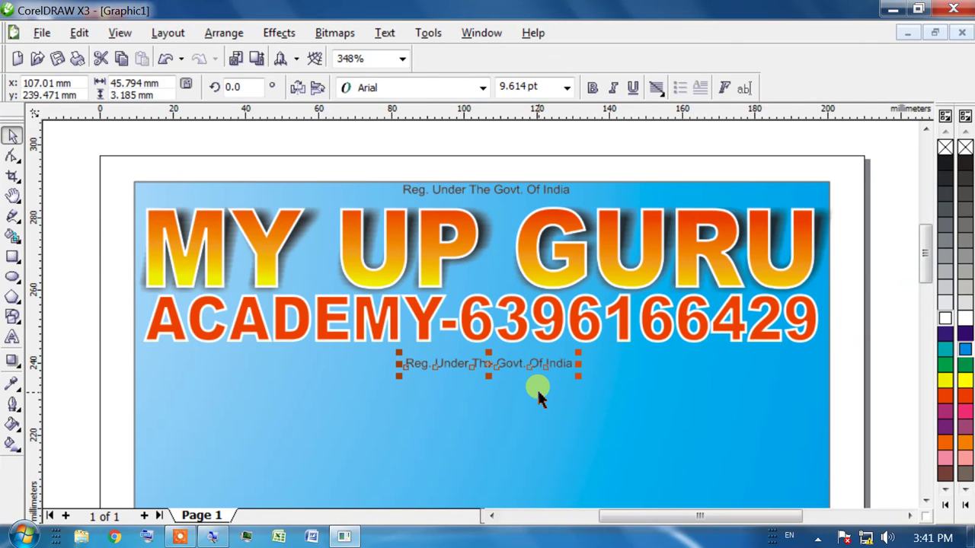
pyautogui.press('Delete')
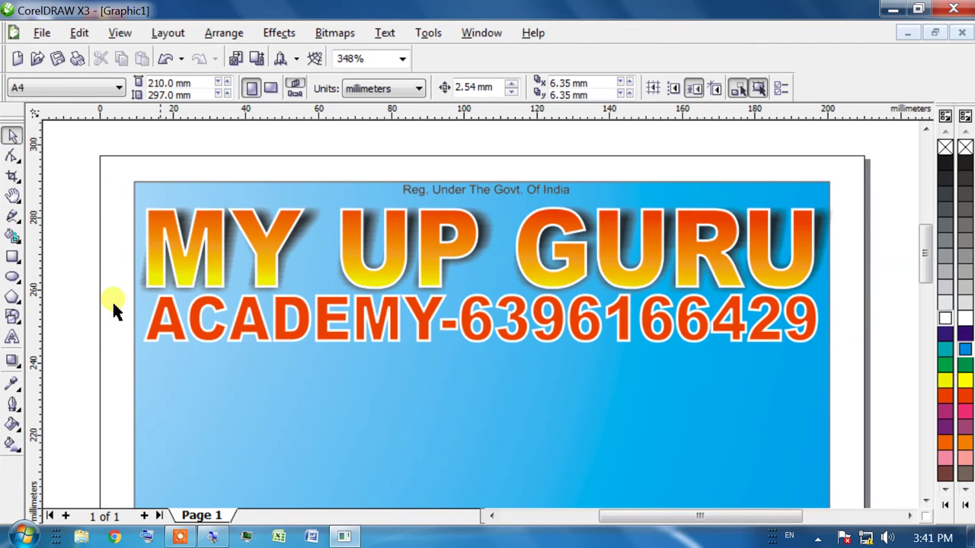
# Select the MY UP GURU and ACADEMY lines together and narrow them from the left
pyautogui.moveTo(99, 182); pyautogui.dragTo(225, 381)
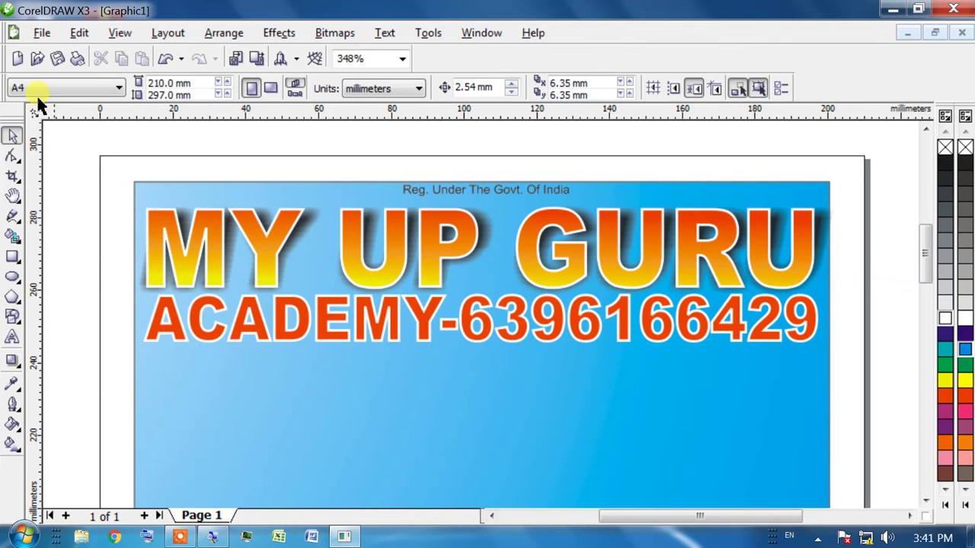
pyautogui.moveTo(120, 165); pyautogui.dragTo(892, 342)
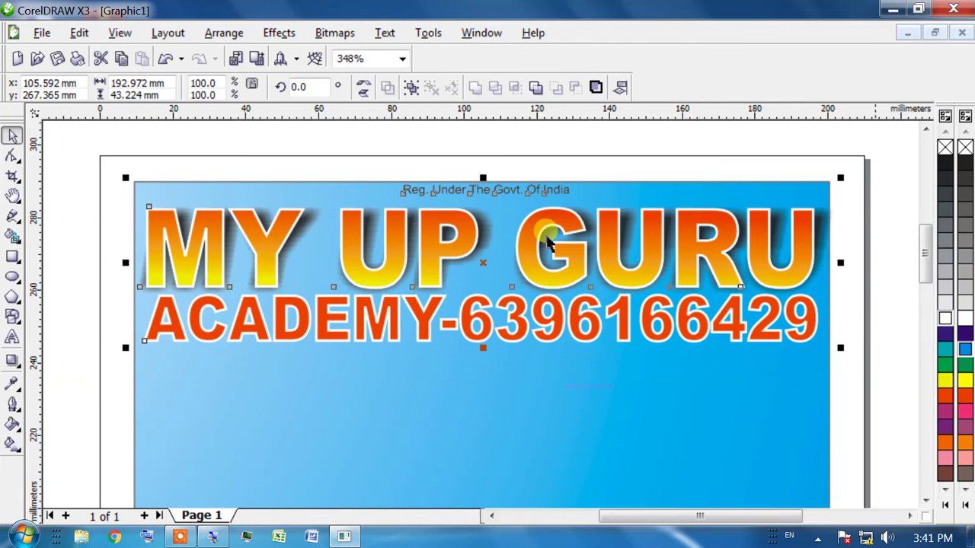
pyautogui.click(11, 337)
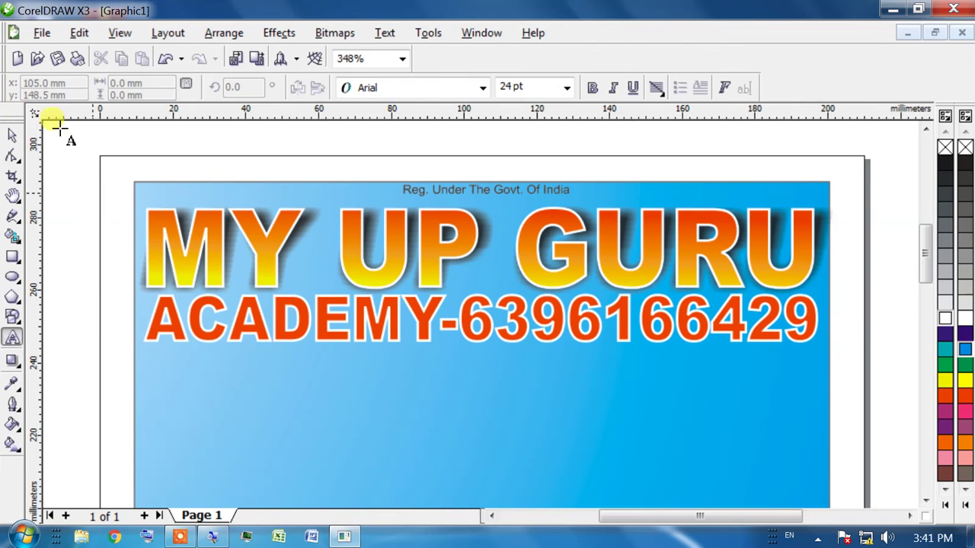
pyautogui.click(12, 135)
pyautogui.moveTo(107, 194); pyautogui.dragTo(861, 389)
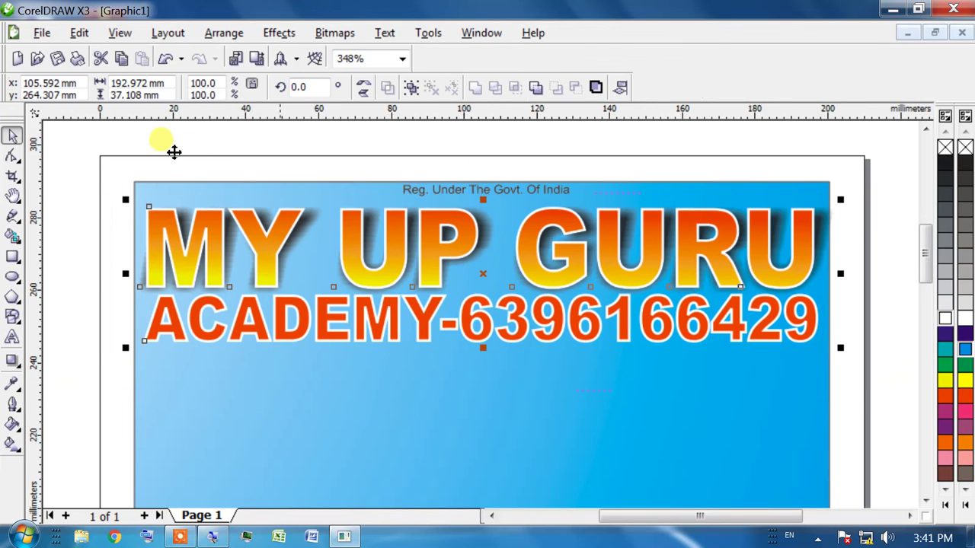
pyautogui.moveTo(126, 274); pyautogui.dragTo(250, 273)
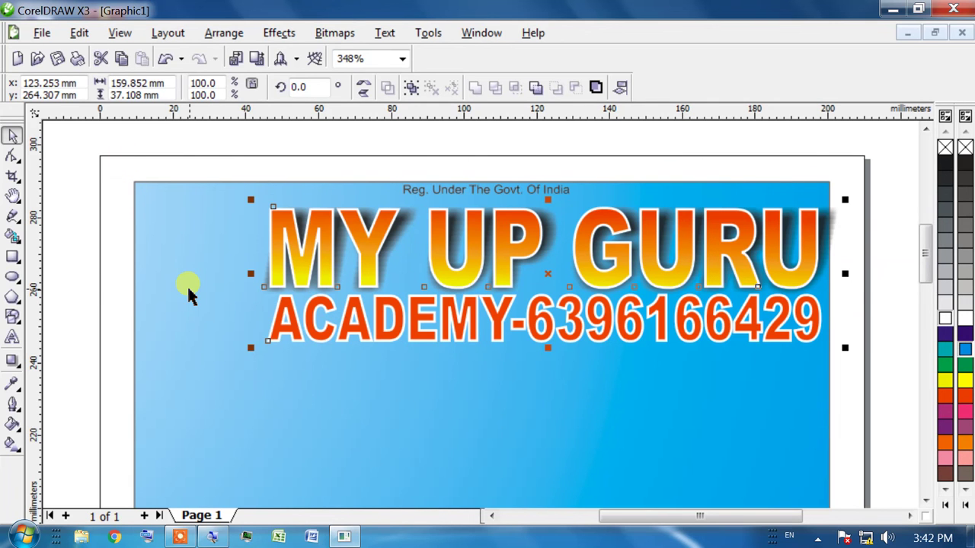
# Import the youtube image from the Pictures library onto the banner's top-left
pyautogui.click(40, 33)
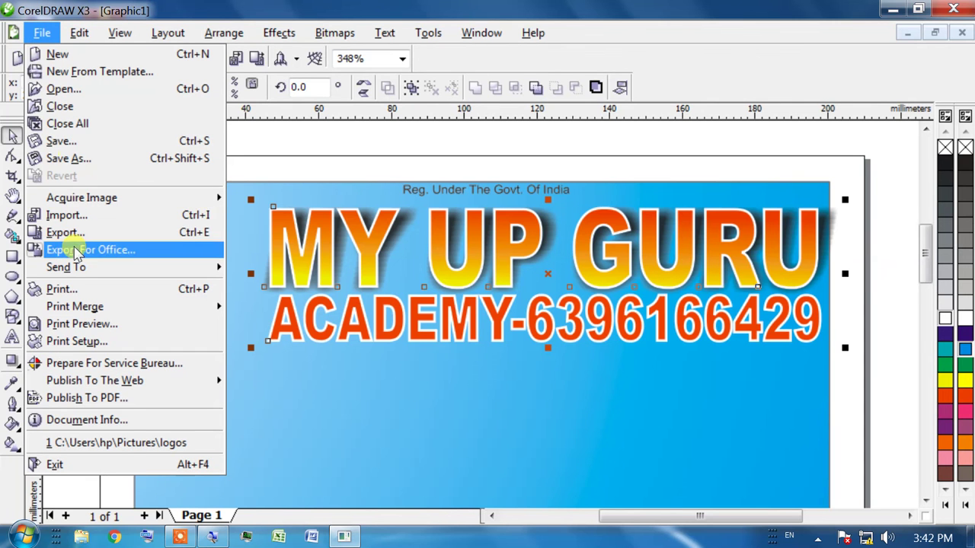
pyautogui.click(63, 216)
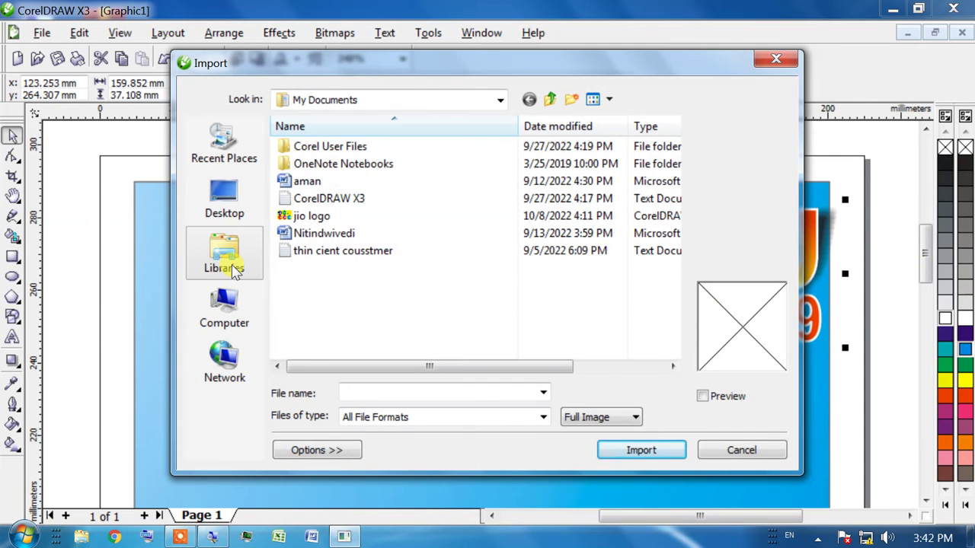
pyautogui.click(225, 308)
pyautogui.press('Up')
pyautogui.press('Tab')
pyautogui.press('Down')
pyautogui.press('Return')
pyautogui.press('Right')
pyautogui.press('Right')
pyautogui.press('Right')
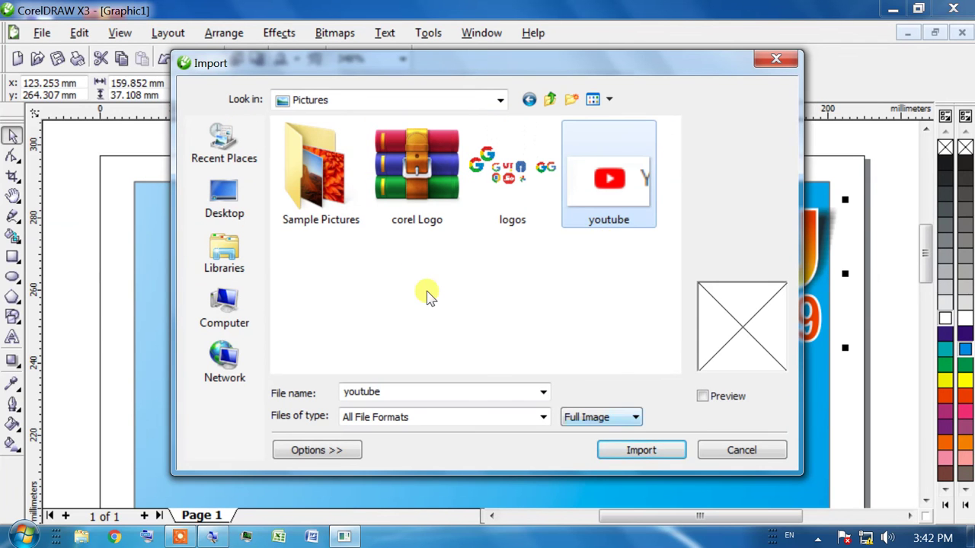
pyautogui.press('Return')
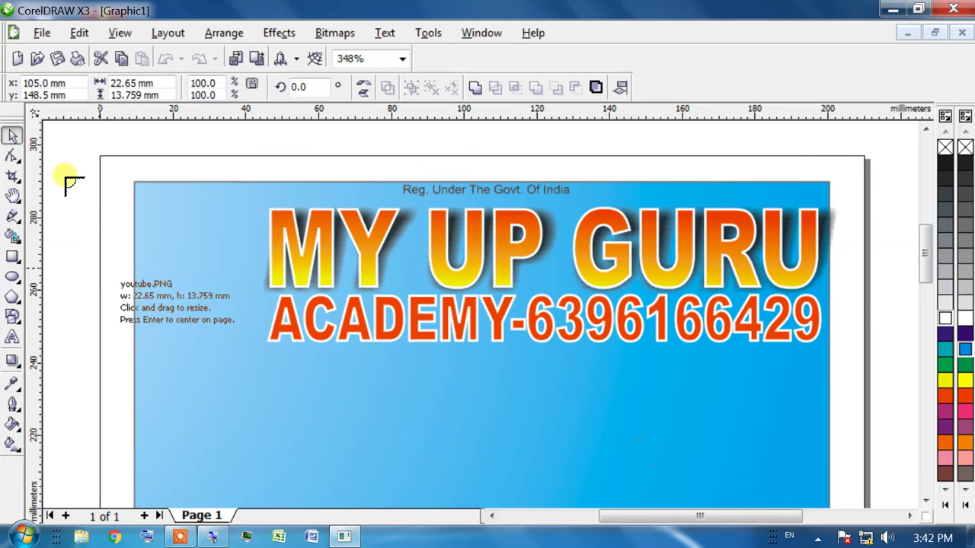
pyautogui.moveTo(152, 221)
pyautogui.mouseDown()
pyautogui.moveTo(109, 163)
pyautogui.moveTo(163, 206)
pyautogui.mouseUp()
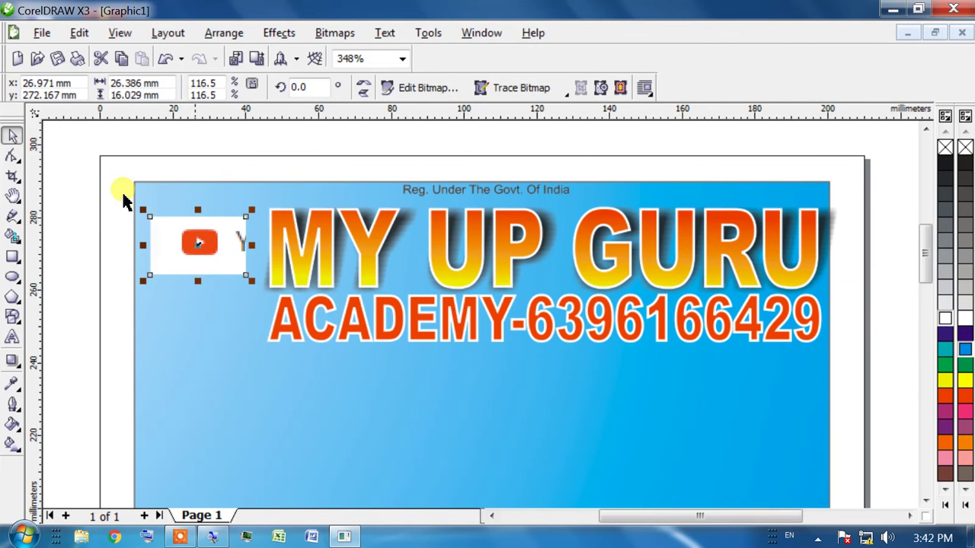
# Crop the YouTube logo and position it at the banner's left side
pyautogui.moveTo(172, 224); pyautogui.dragTo(224, 259)
pyautogui.click(198, 242)
pyautogui.press('Return')
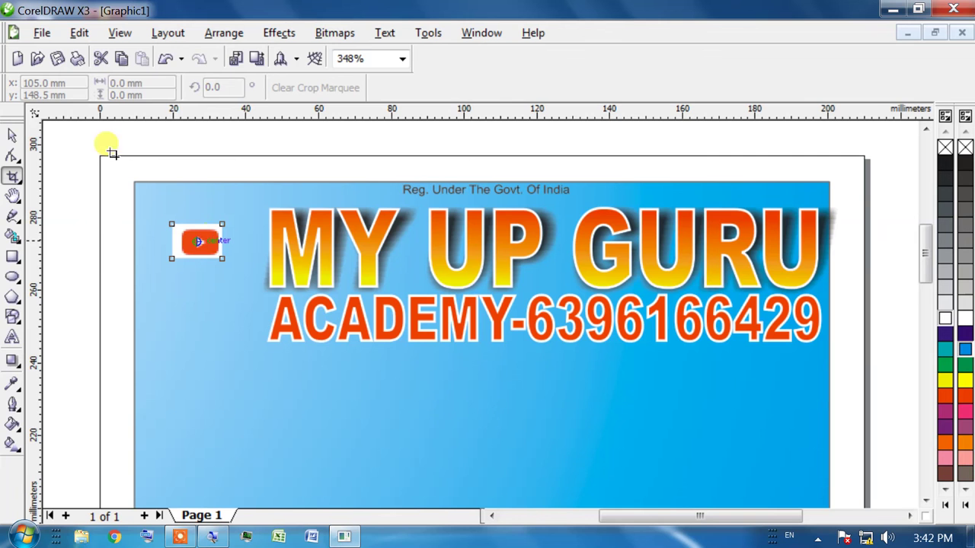
pyautogui.click(11, 136)
pyautogui.moveTo(199, 244); pyautogui.dragTo(130, 172)
pyautogui.moveTo(205, 261); pyautogui.dragTo(196, 266)
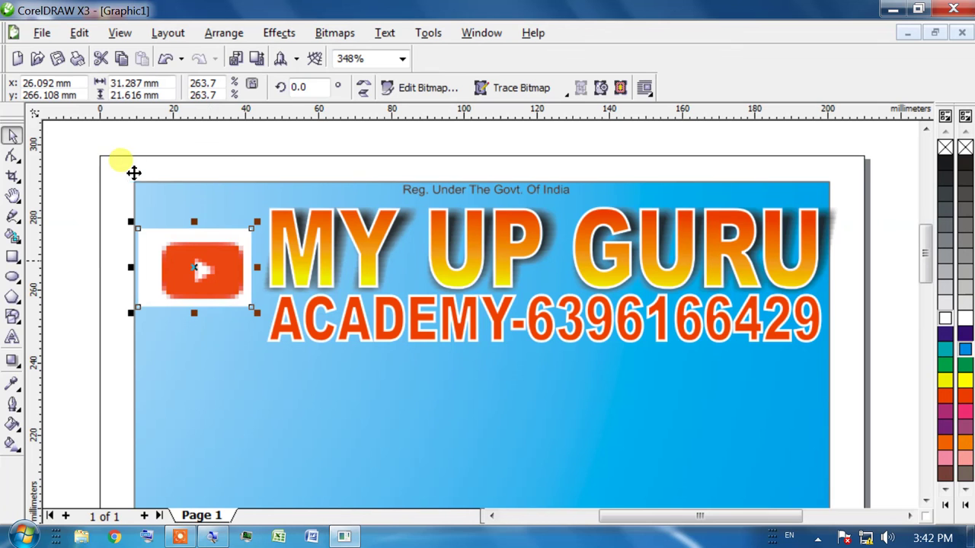
pyautogui.moveTo(196, 265); pyautogui.dragTo(206, 261)
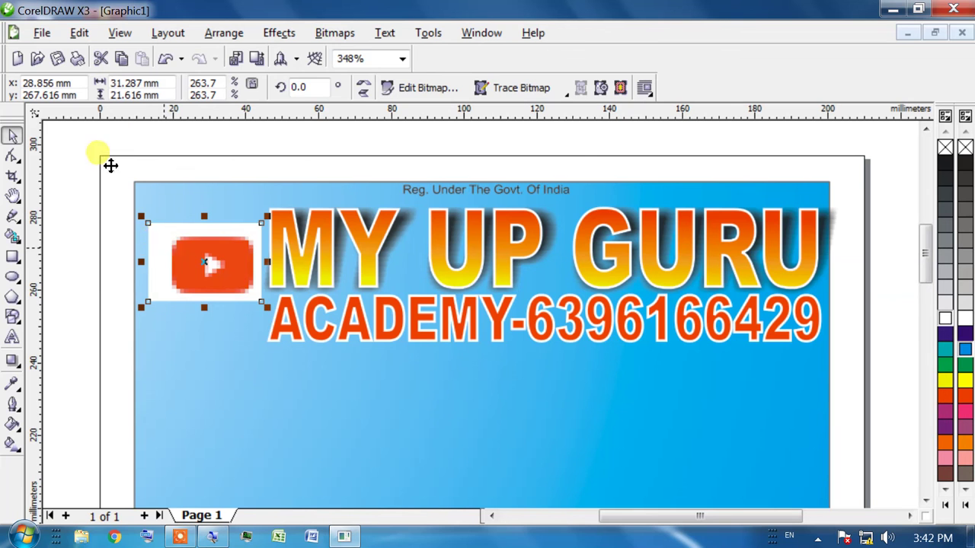
# Delete the YouTube logo and stretch both heading lines back to the banner's left edge
pyautogui.press('Delete')
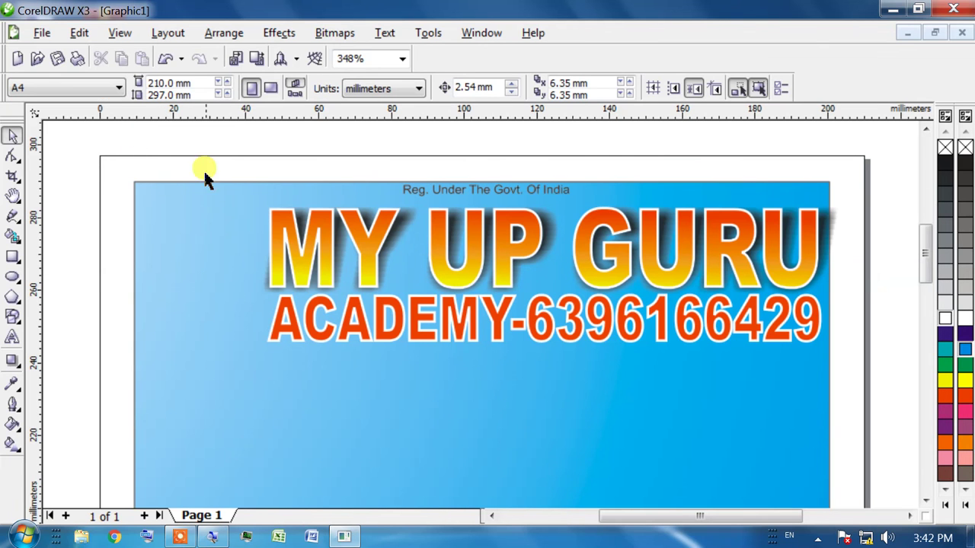
pyautogui.moveTo(858, 197); pyautogui.dragTo(191, 374)
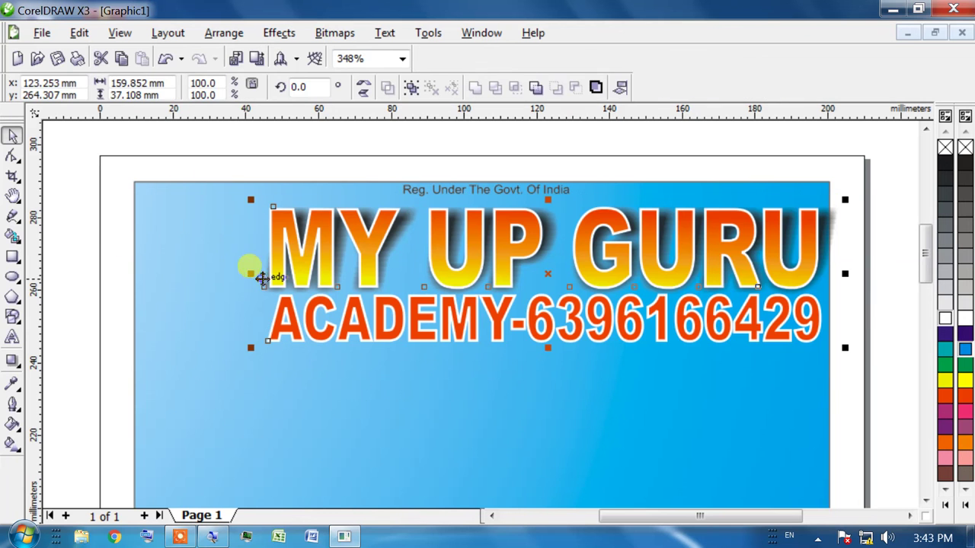
pyautogui.moveTo(251, 273); pyautogui.dragTo(89, 227)
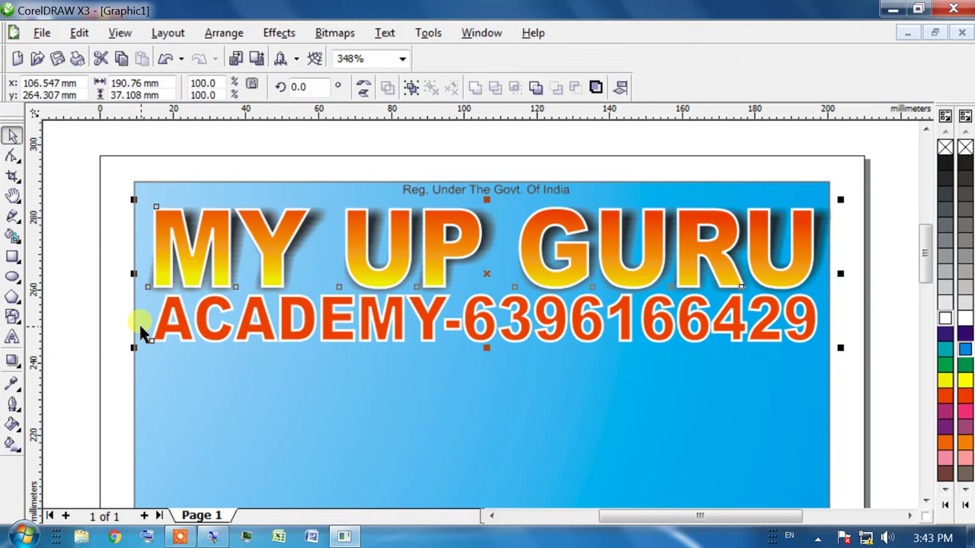
# Draw a thin rectangle strip across the full banner width below the ACADEMY line
pyautogui.click(12, 257)
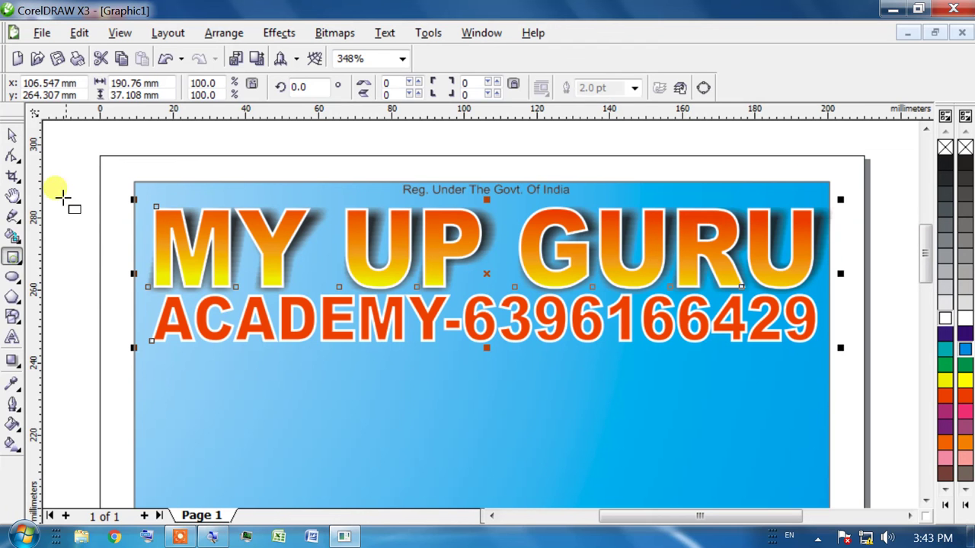
pyautogui.moveTo(133, 356); pyautogui.dragTo(831, 401)
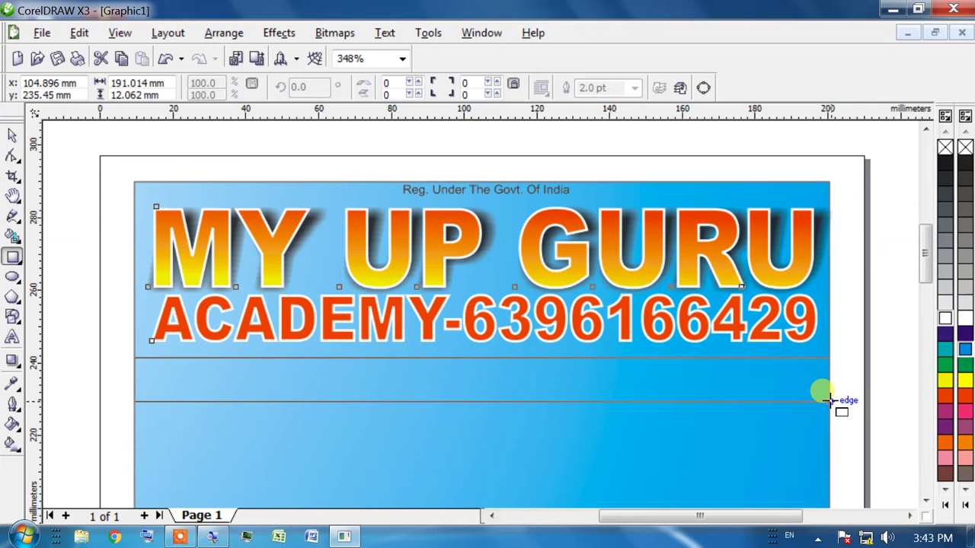
pyautogui.moveTo(831, 400); pyautogui.dragTo(832, 401)
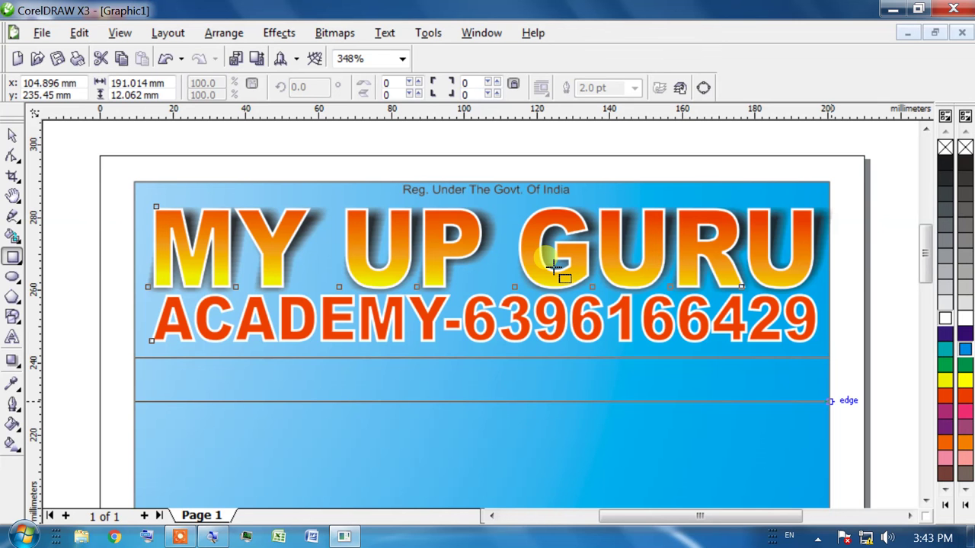
pyautogui.click(31, 30)
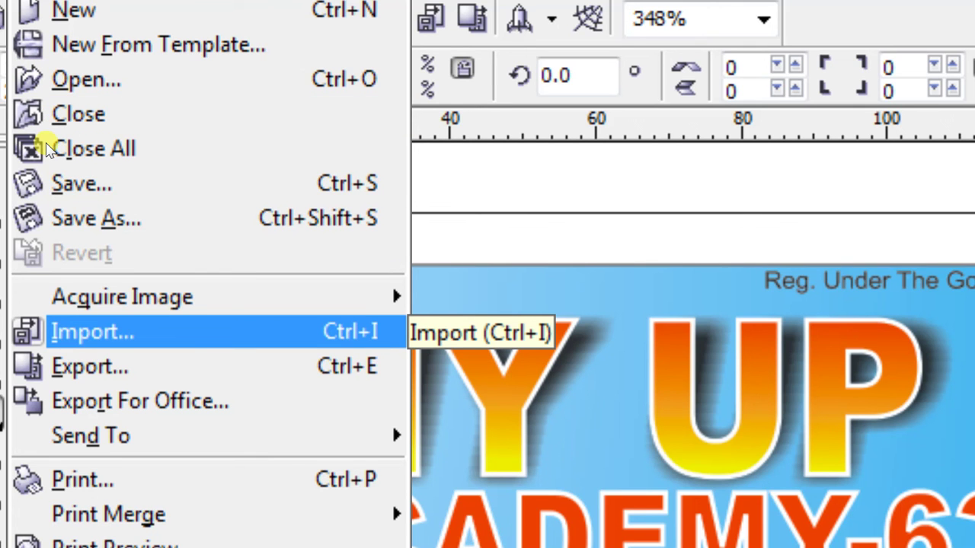
pyautogui.press('Down')
pyautogui.press('Down')
pyautogui.press('Down')
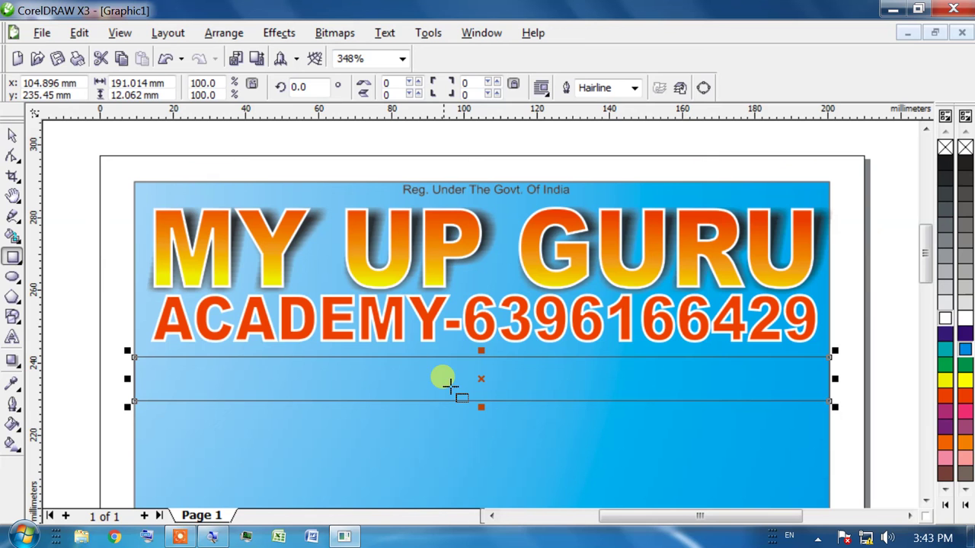
pyautogui.click(475, 371)
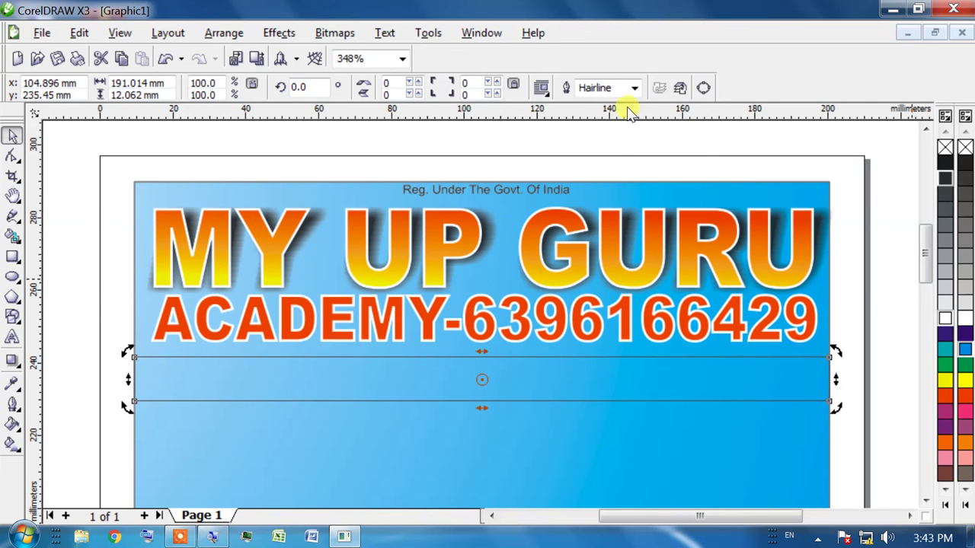
# Try black, white, light grey, green and yellow fills on the strip
pyautogui.click(945, 160)
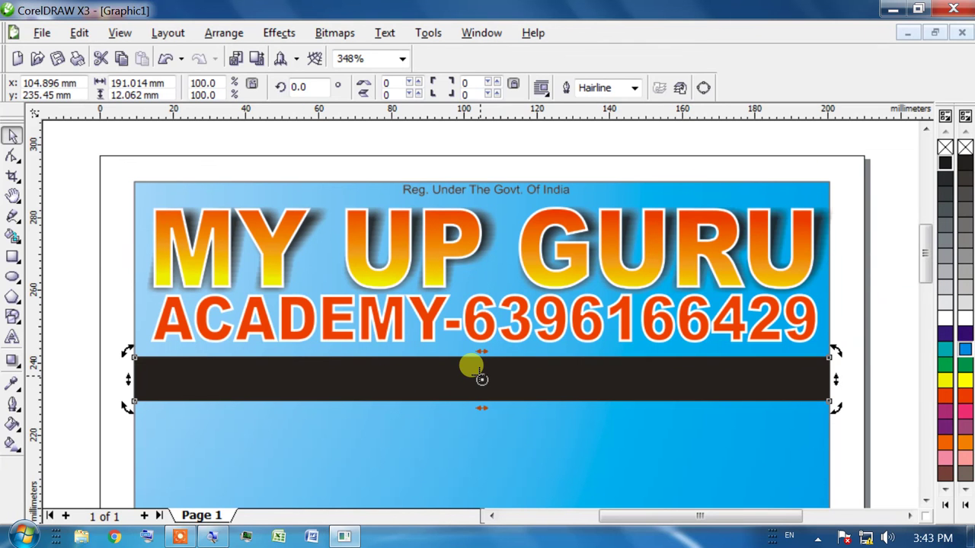
pyautogui.click(946, 318)
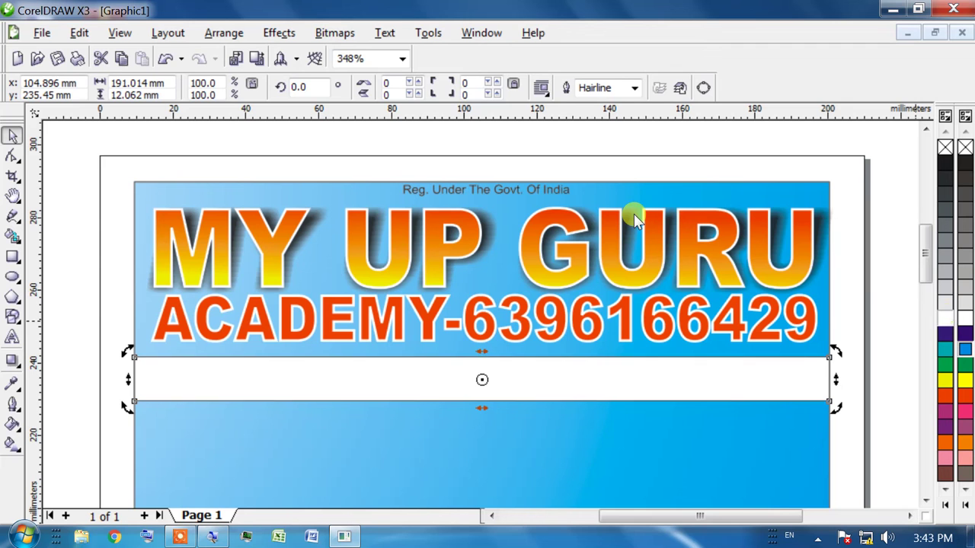
pyautogui.click(945, 303)
pyautogui.click(945, 364)
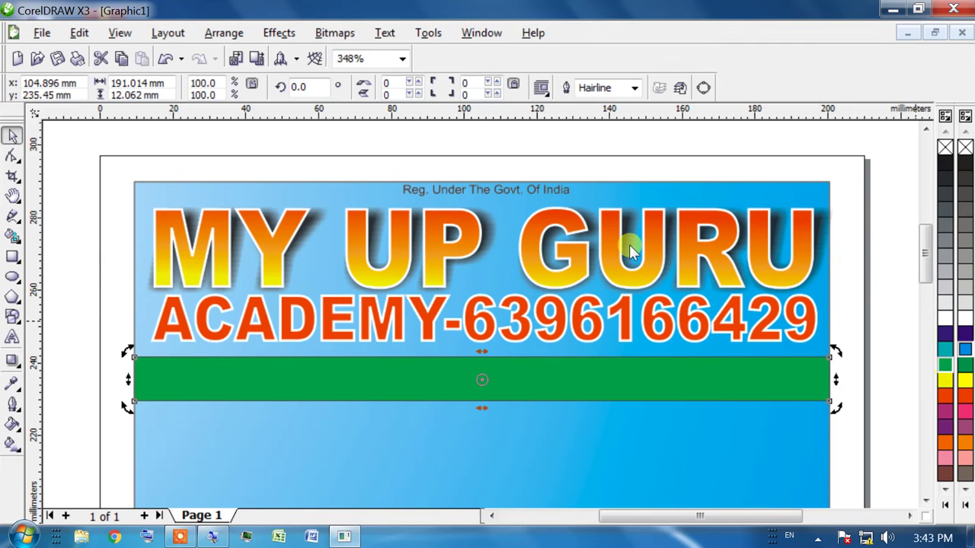
pyautogui.click(945, 379)
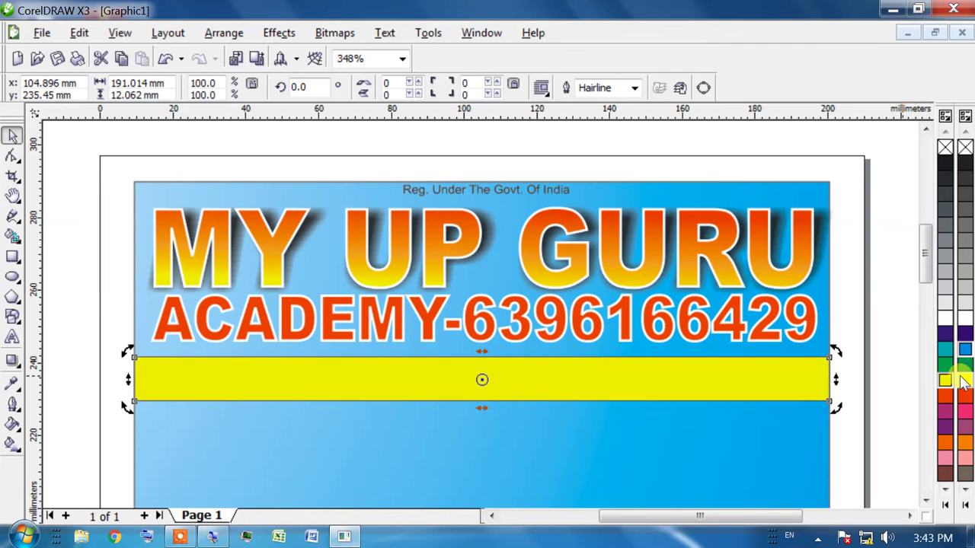
pyautogui.click(909, 372)
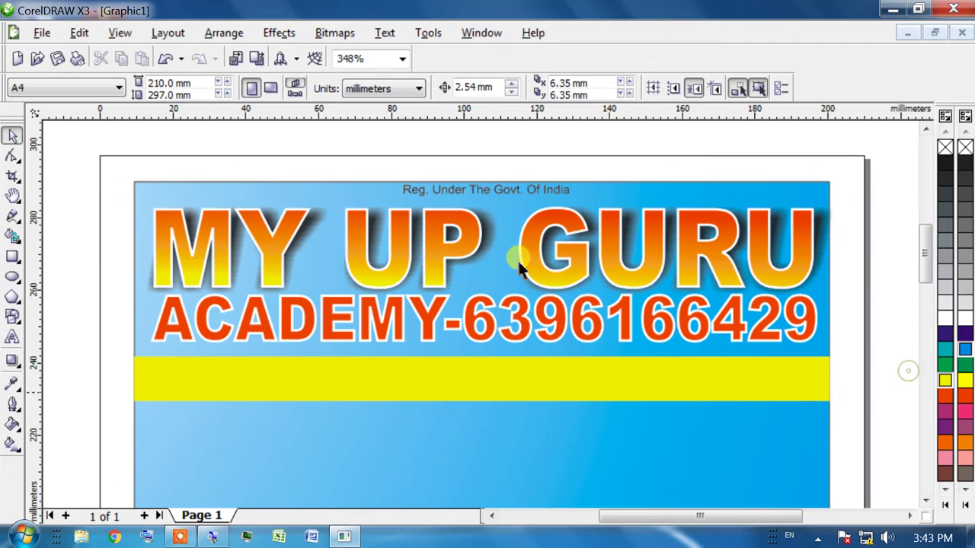
# Give the strip a black fill and a black outline
pyautogui.click(653, 400)
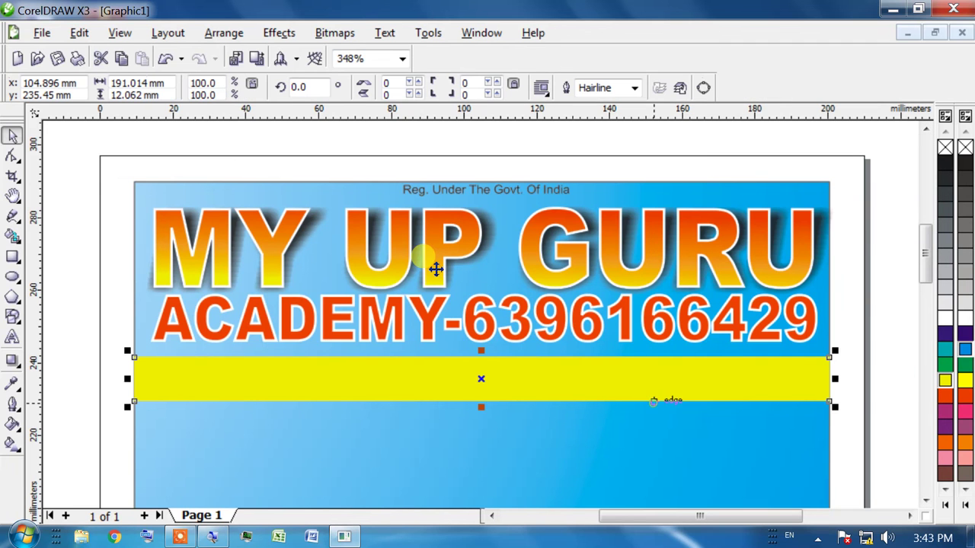
pyautogui.click(944, 162)
pyautogui.rightClick(945, 161)
pyautogui.click(872, 275)
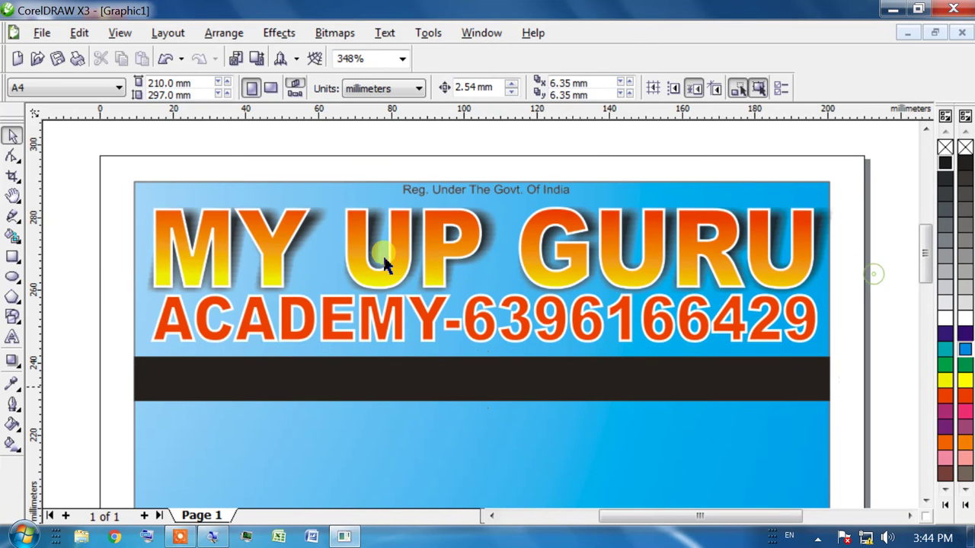
# Place a white copy of the 'Reg. Under The Govt. Of India' text onto the black band
pyautogui.press('Tab')
pyautogui.click(89, 253)
pyautogui.click(457, 192)
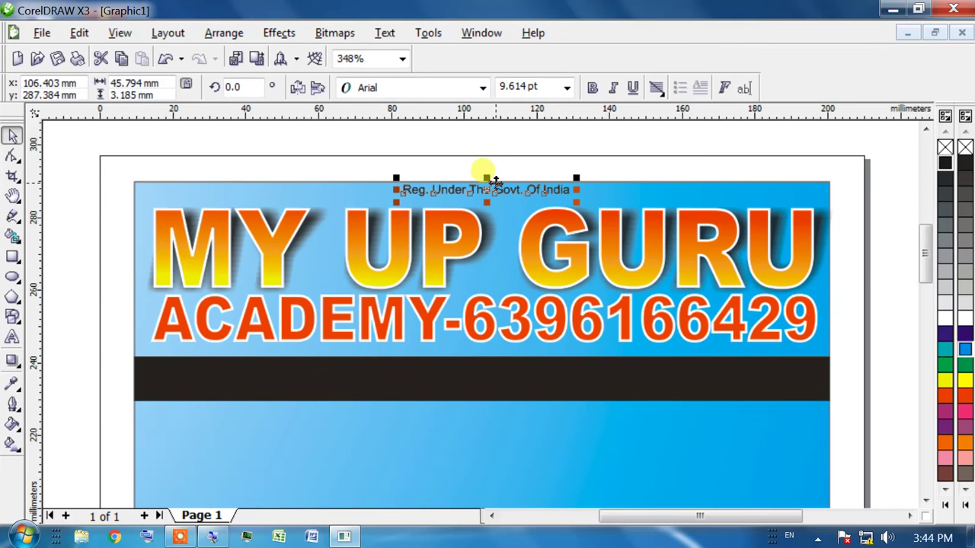
pyautogui.moveTo(487, 189); pyautogui.dragTo(480, 368)
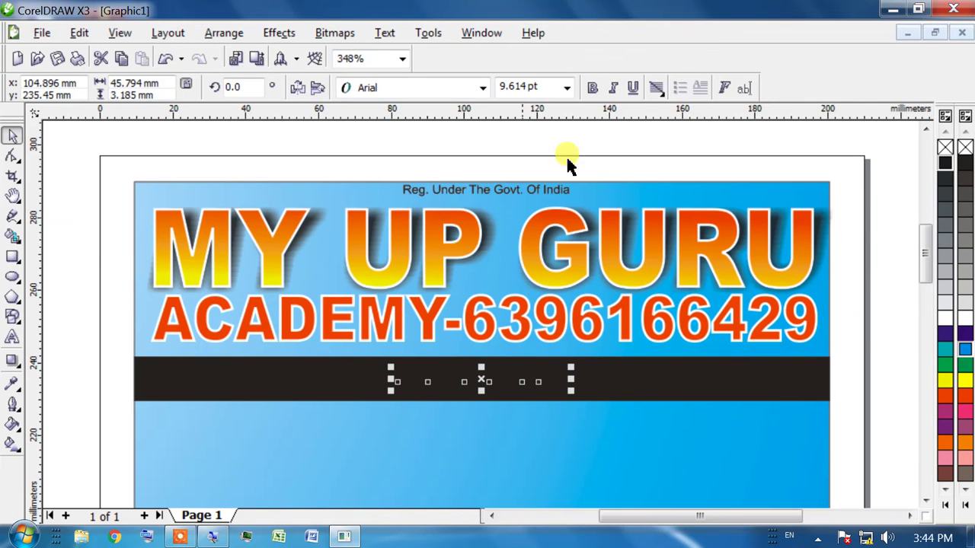
pyautogui.click(949, 318)
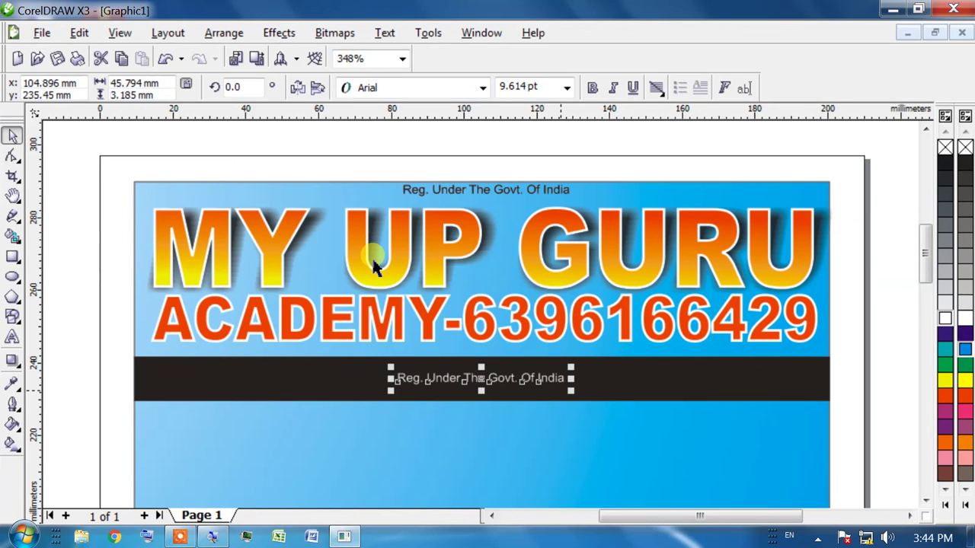
# Enlarge the band text to about 19.8 pt, set it in Arial Black, and centre it
pyautogui.moveTo(569, 390); pyautogui.dragTo(439, 289)
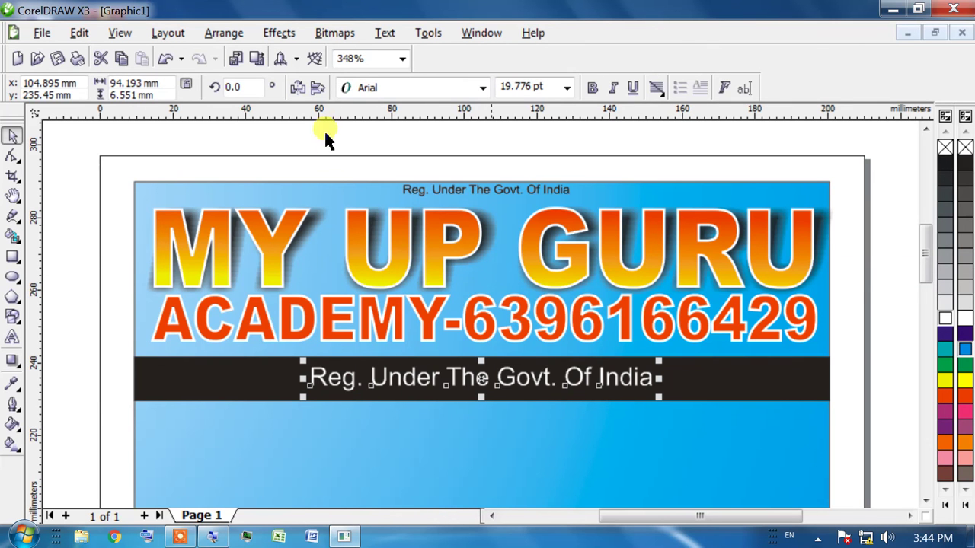
pyautogui.click(482, 88)
pyautogui.click(462, 128)
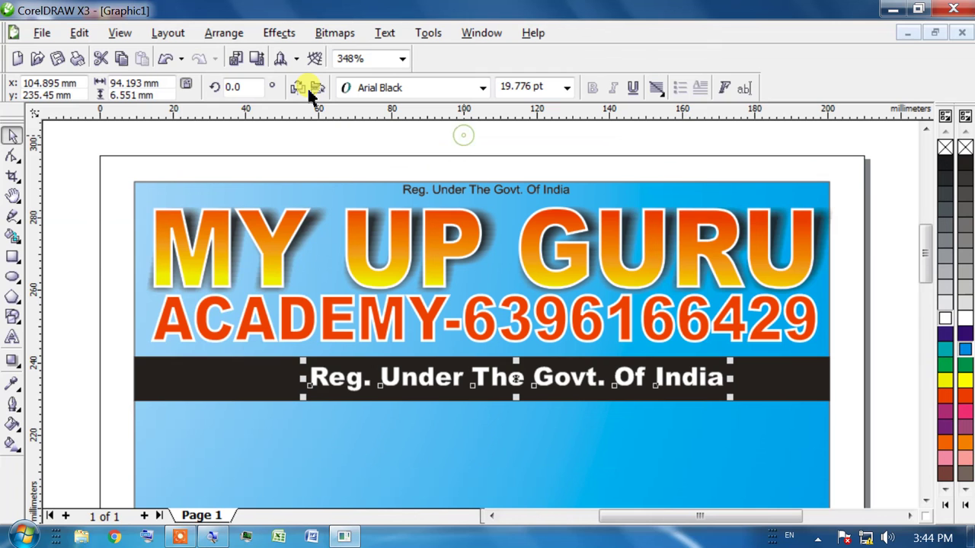
pyautogui.moveTo(505, 370); pyautogui.dragTo(470, 370)
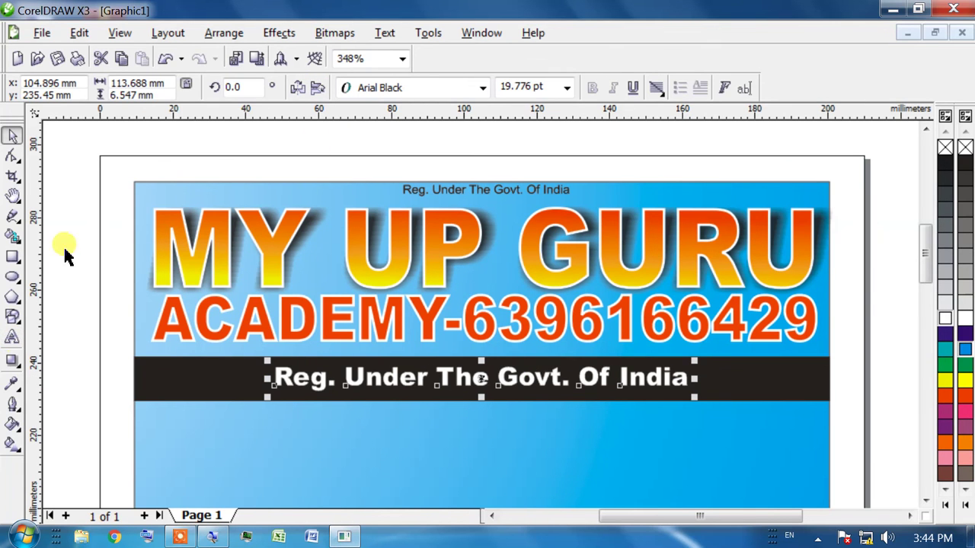